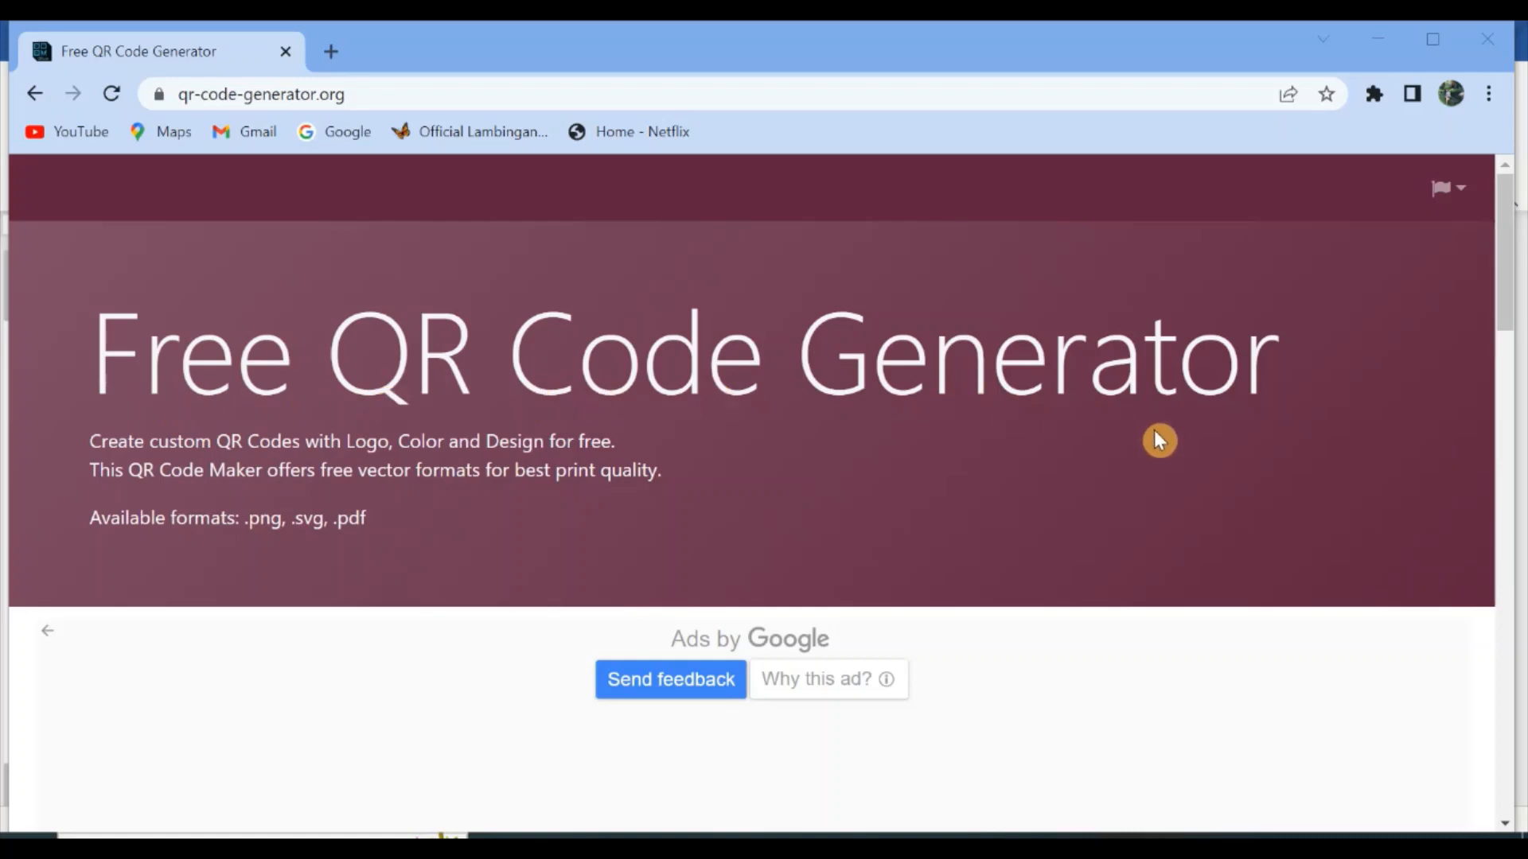
- Choose Text as the QR code content type and activate its Message field
{"action": "scroll", "coordinate": [1289, 501], "scroll_direction": "down", "scroll_amount": 2}
{"action": "scroll", "coordinate": [1289, 501], "scroll_direction": "down", "scroll_amount": 6}
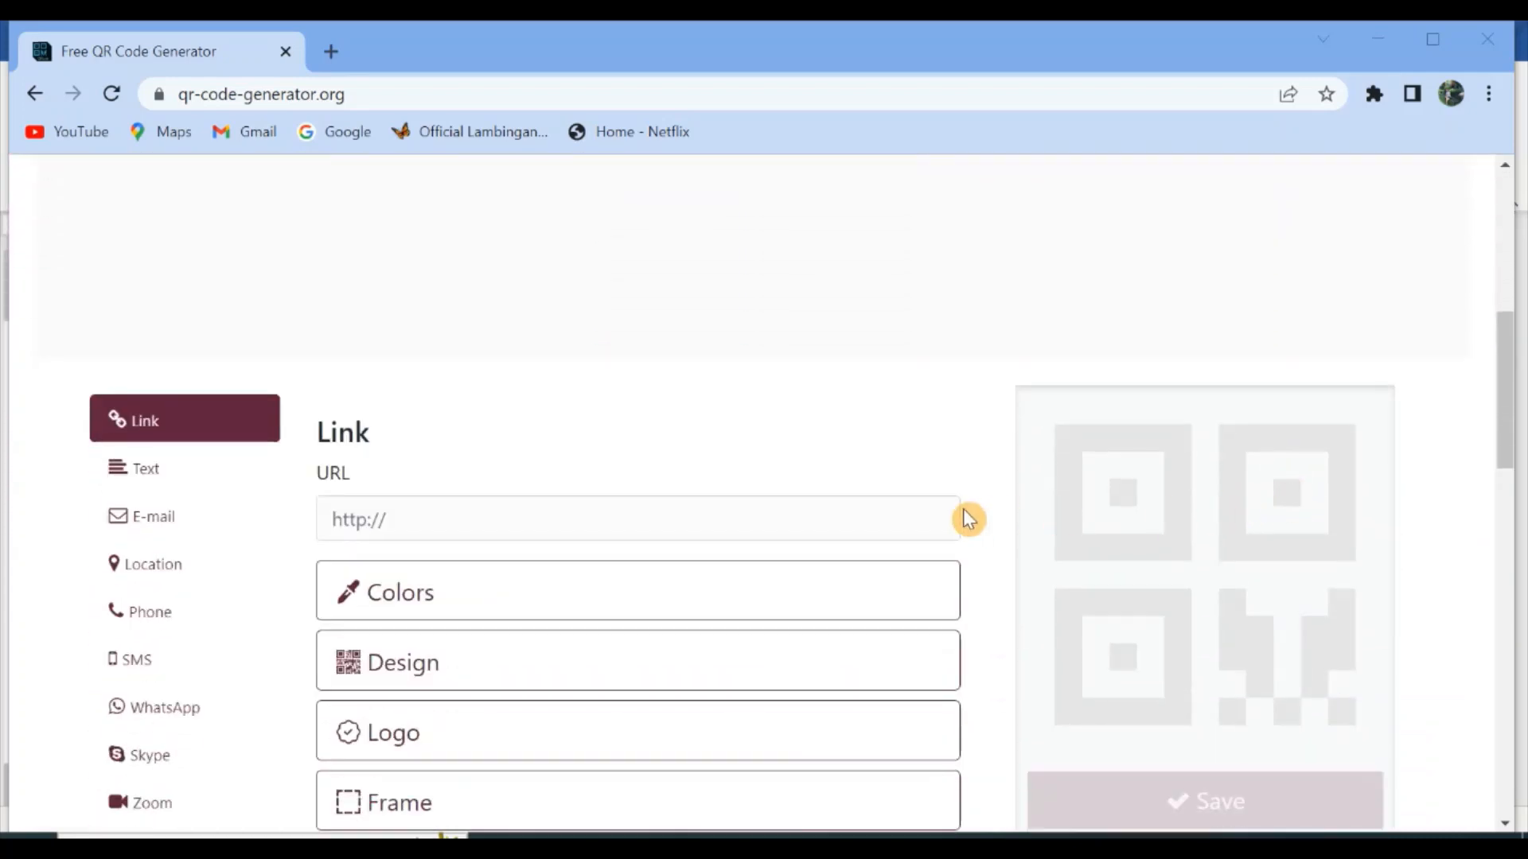
{"action": "scroll", "coordinate": [969, 519], "scroll_direction": "down", "scroll_amount": 3}
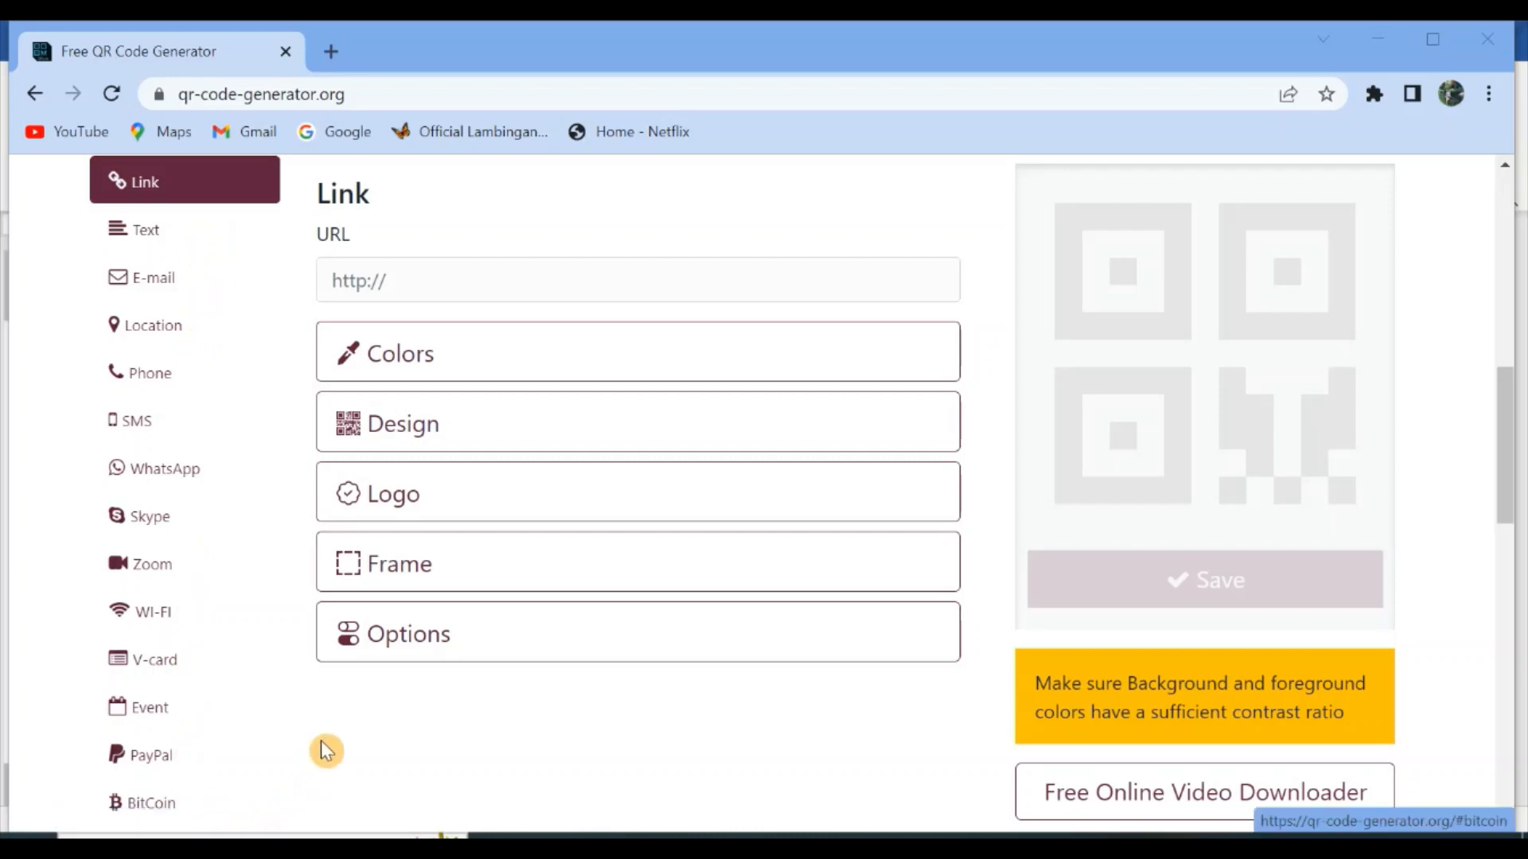
{"action": "left_click", "coordinate": [412, 276]}
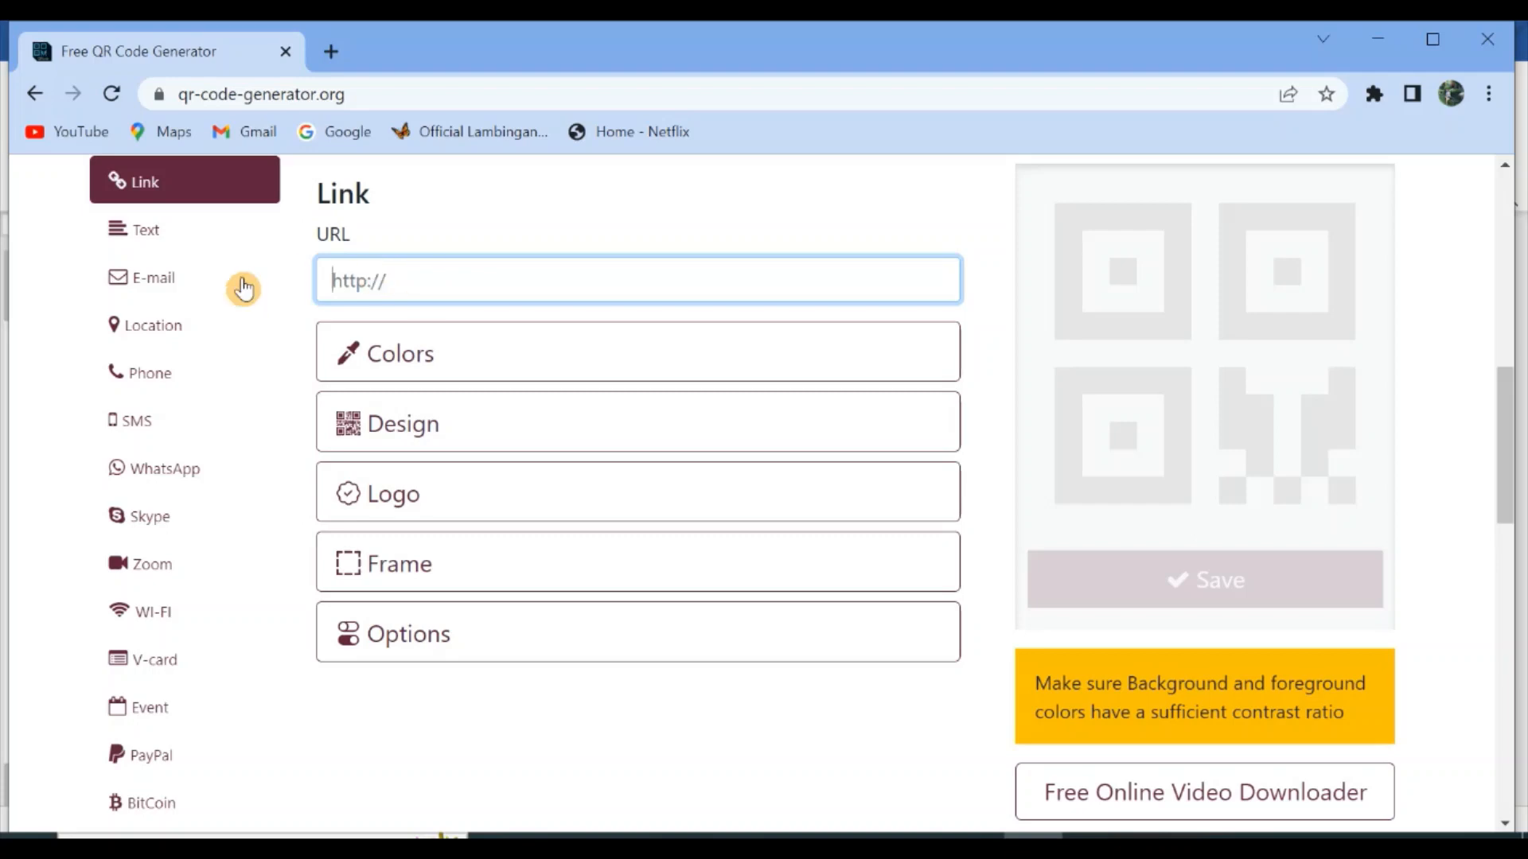
{"action": "left_click", "coordinate": [170, 238]}
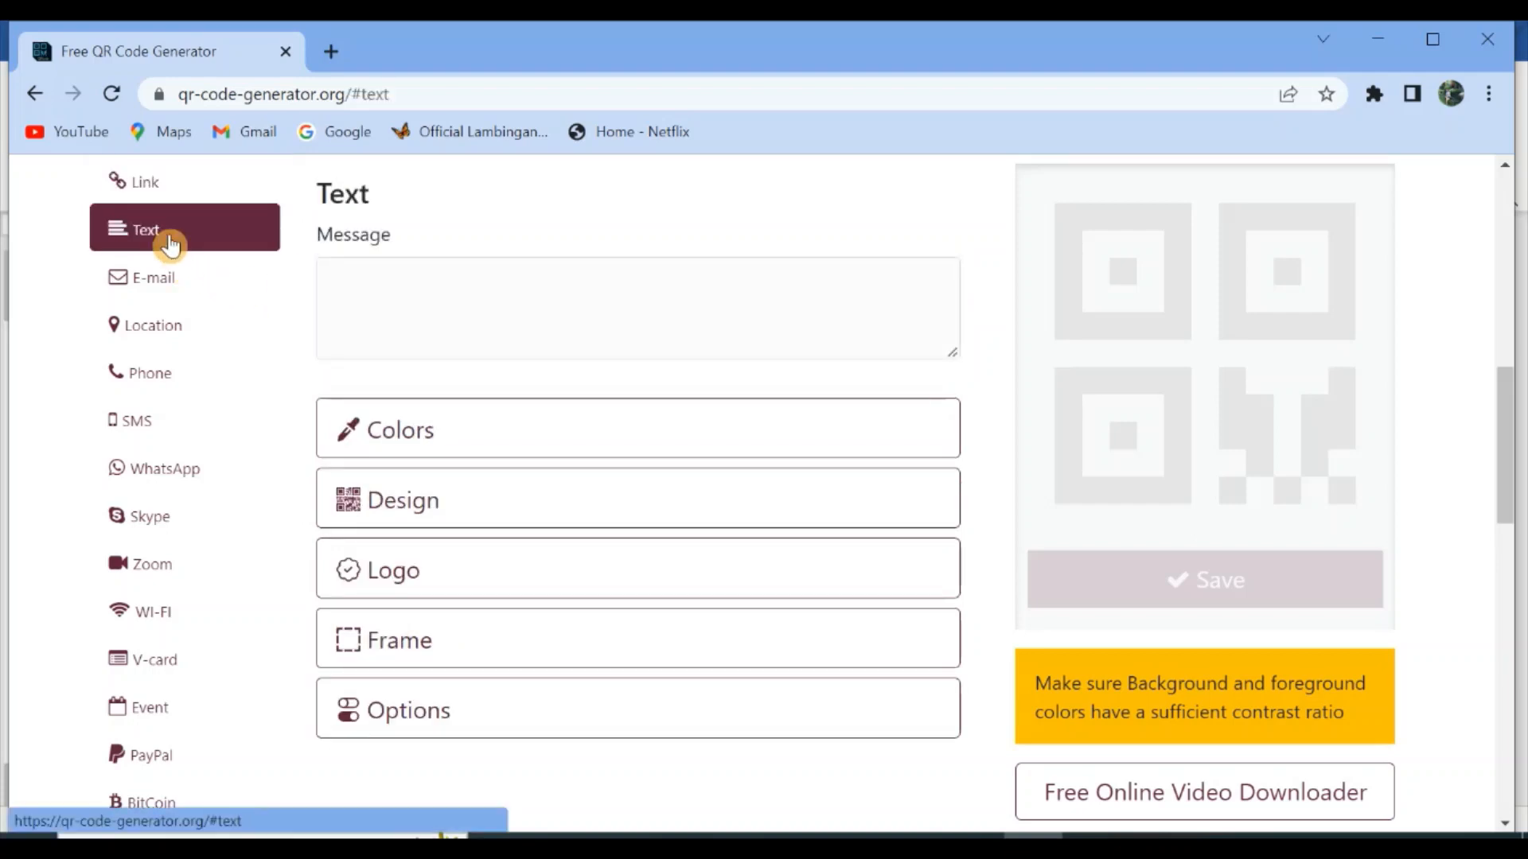
{"action": "left_click", "coordinate": [377, 290]}
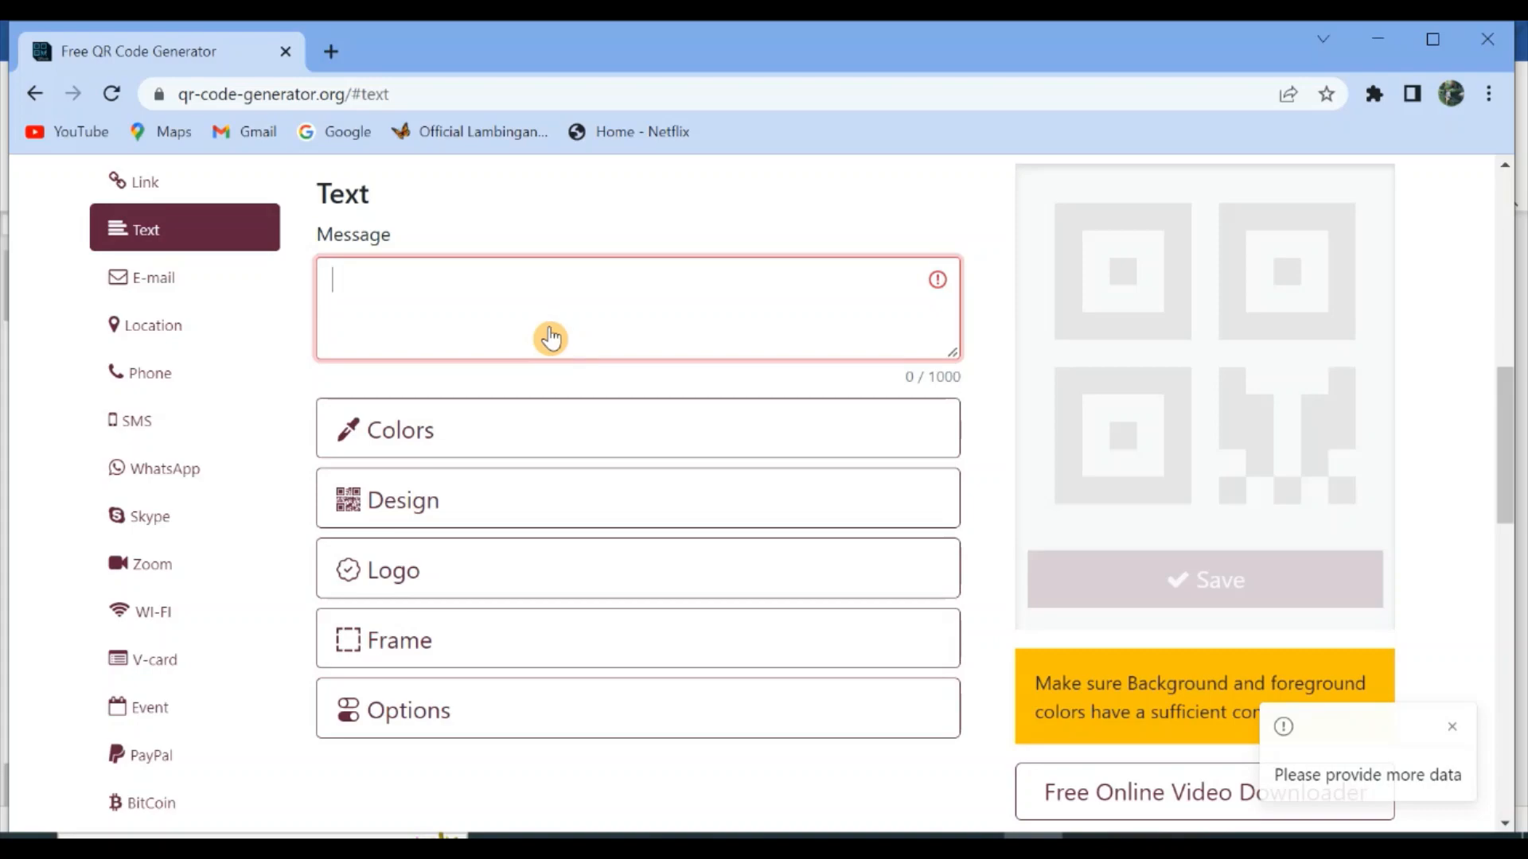
- Copy the Uterus definition from the Word document "text for QR" and paste it as the QR code's message in Chrome
{"action": "left_click", "coordinate": [1381, 40]}
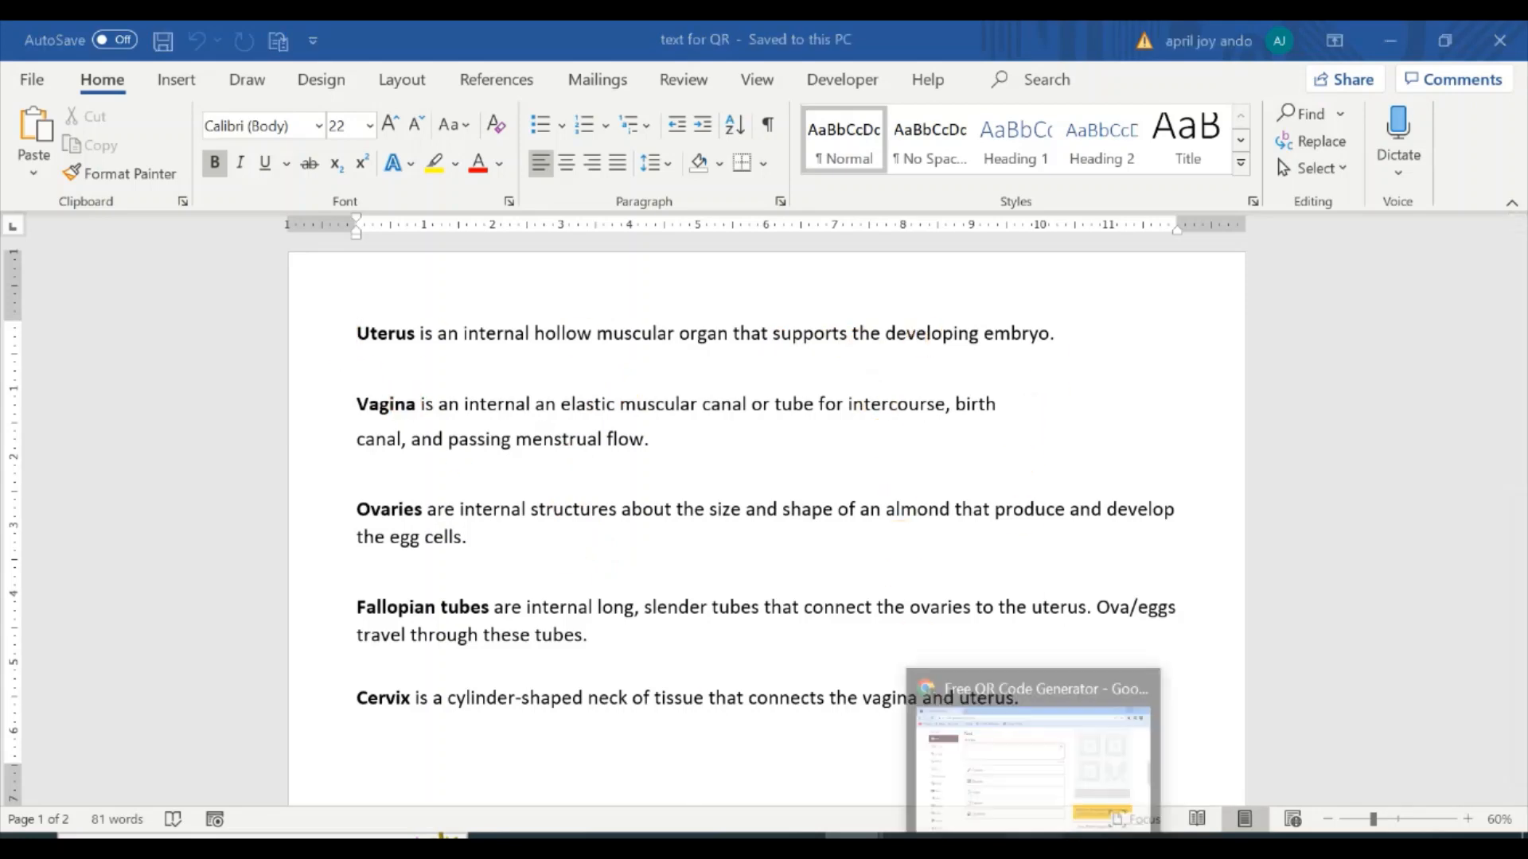
{"action": "left_click", "coordinate": [1034, 835]}
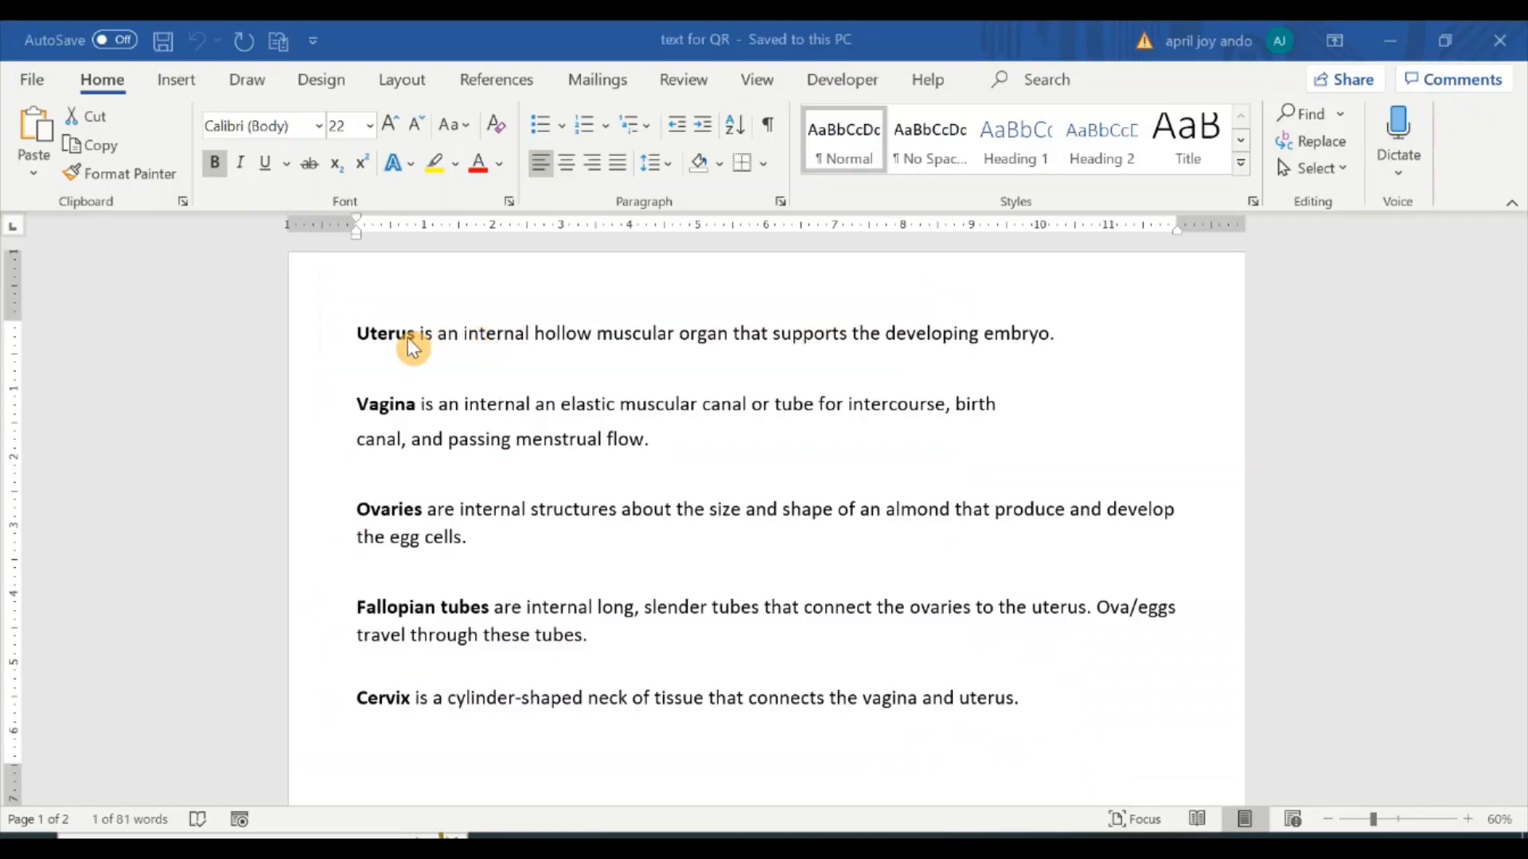
{"action": "triple_click", "coordinate": [408, 336]}
{"action": "key", "text": "ctrl+c"}
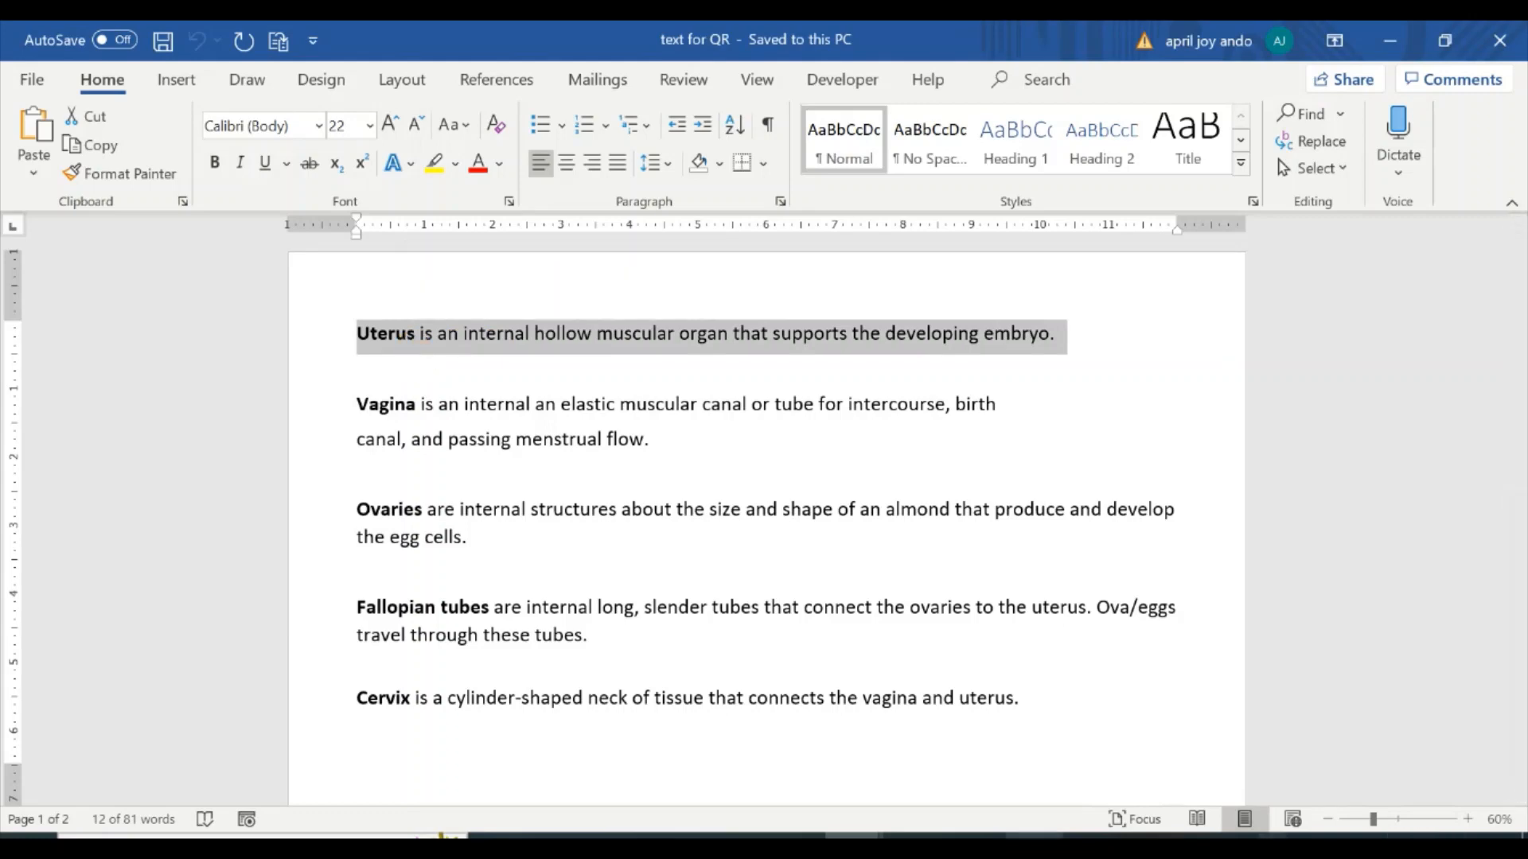
{"action": "key", "text": "alt+Tab"}
{"action": "left_click", "coordinate": [589, 278]}
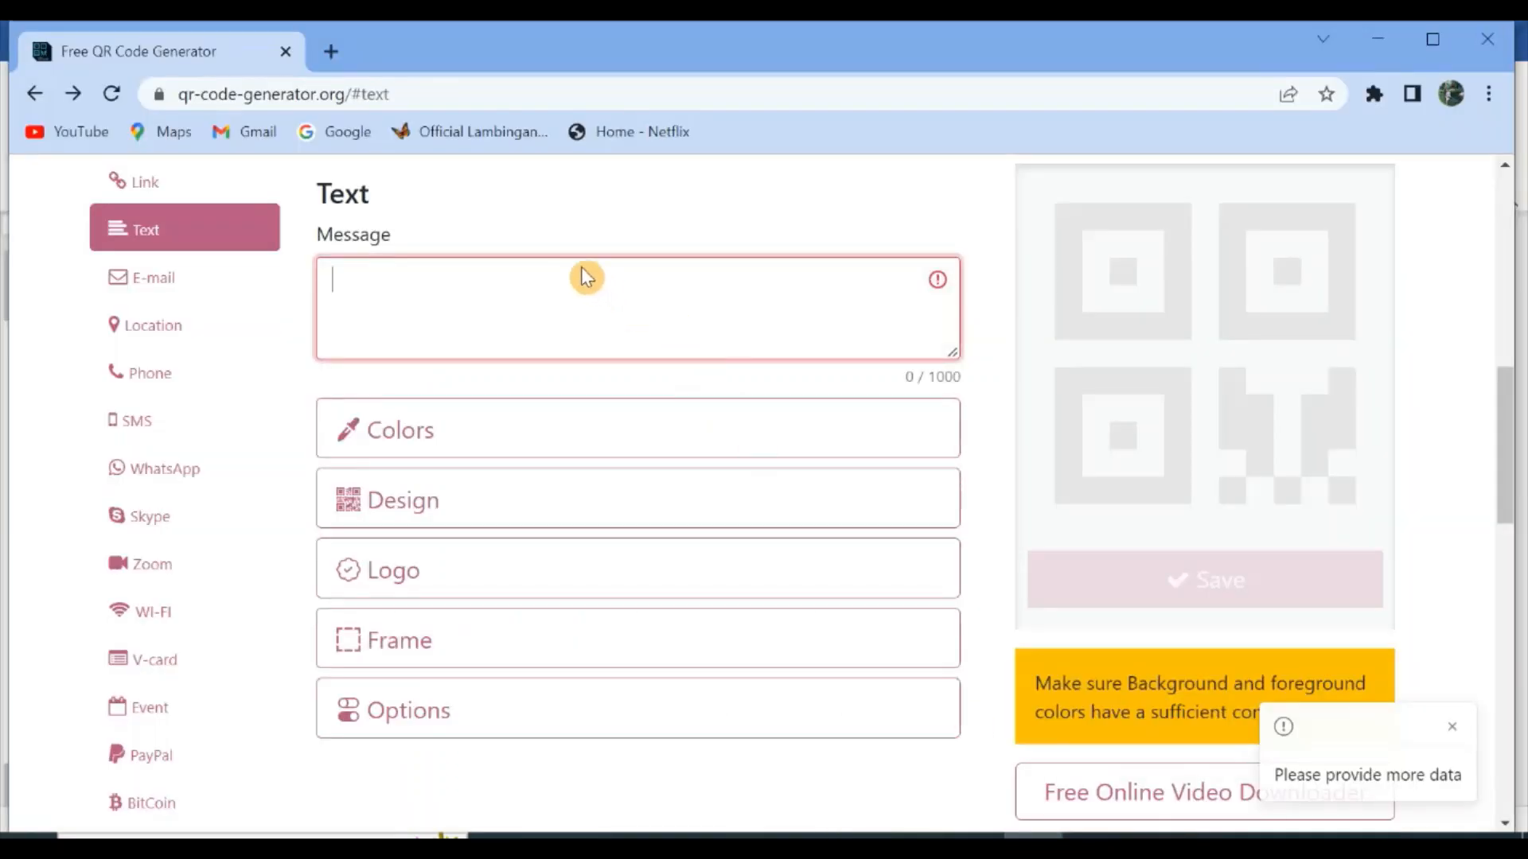
{"action": "key", "text": "ctrl+v"}
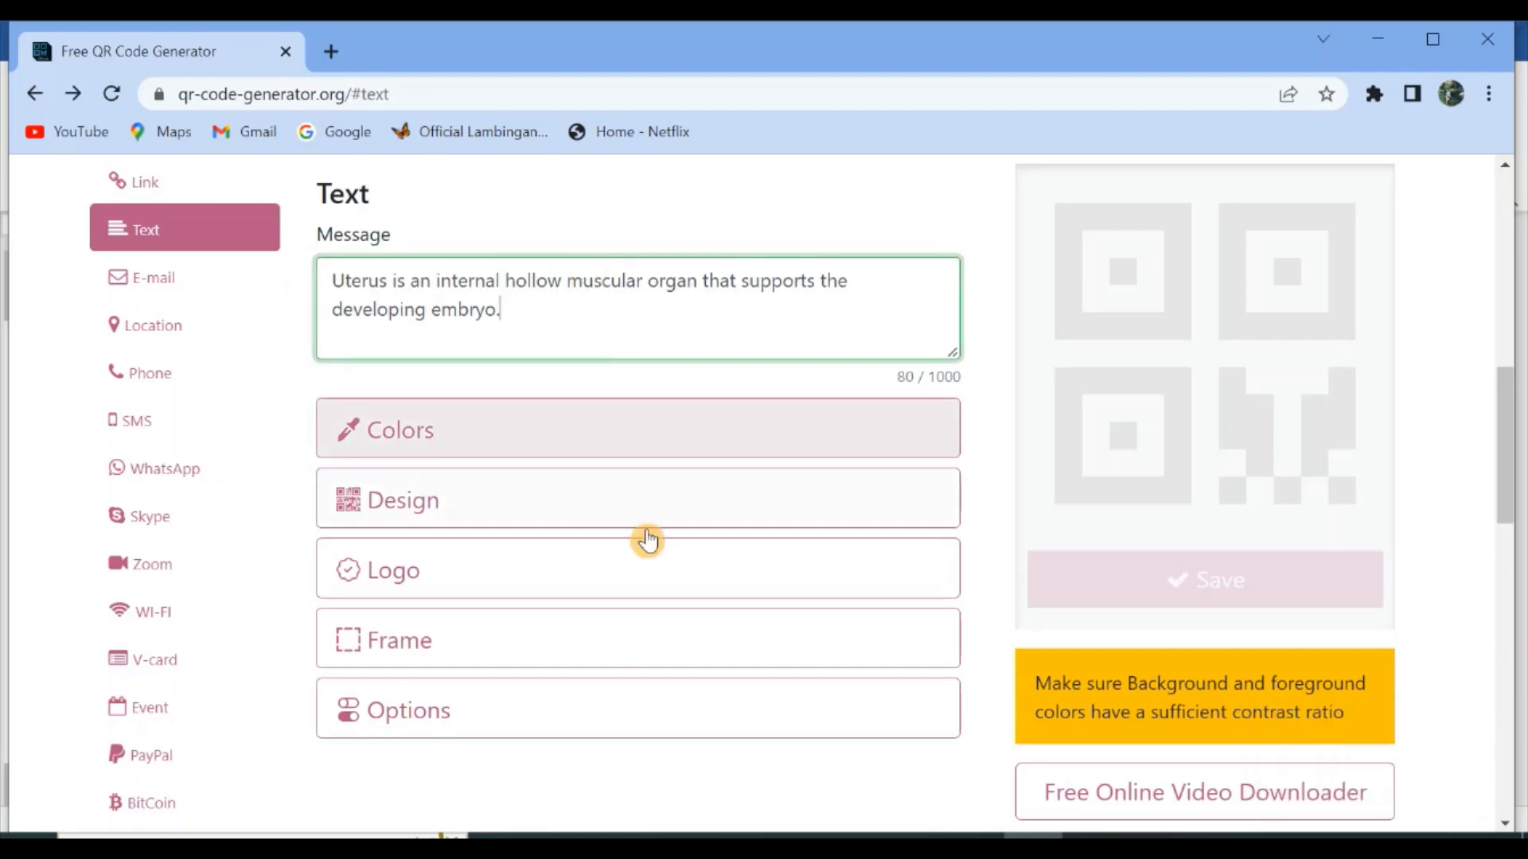
- Style the QR code with the bold x-shaped pattern in the first row and the rounded-square marker border
{"action": "left_click", "coordinate": [648, 418]}
{"action": "scroll", "coordinate": [652, 613], "scroll_direction": "down", "scroll_amount": 3}
{"action": "left_click", "coordinate": [665, 444]}
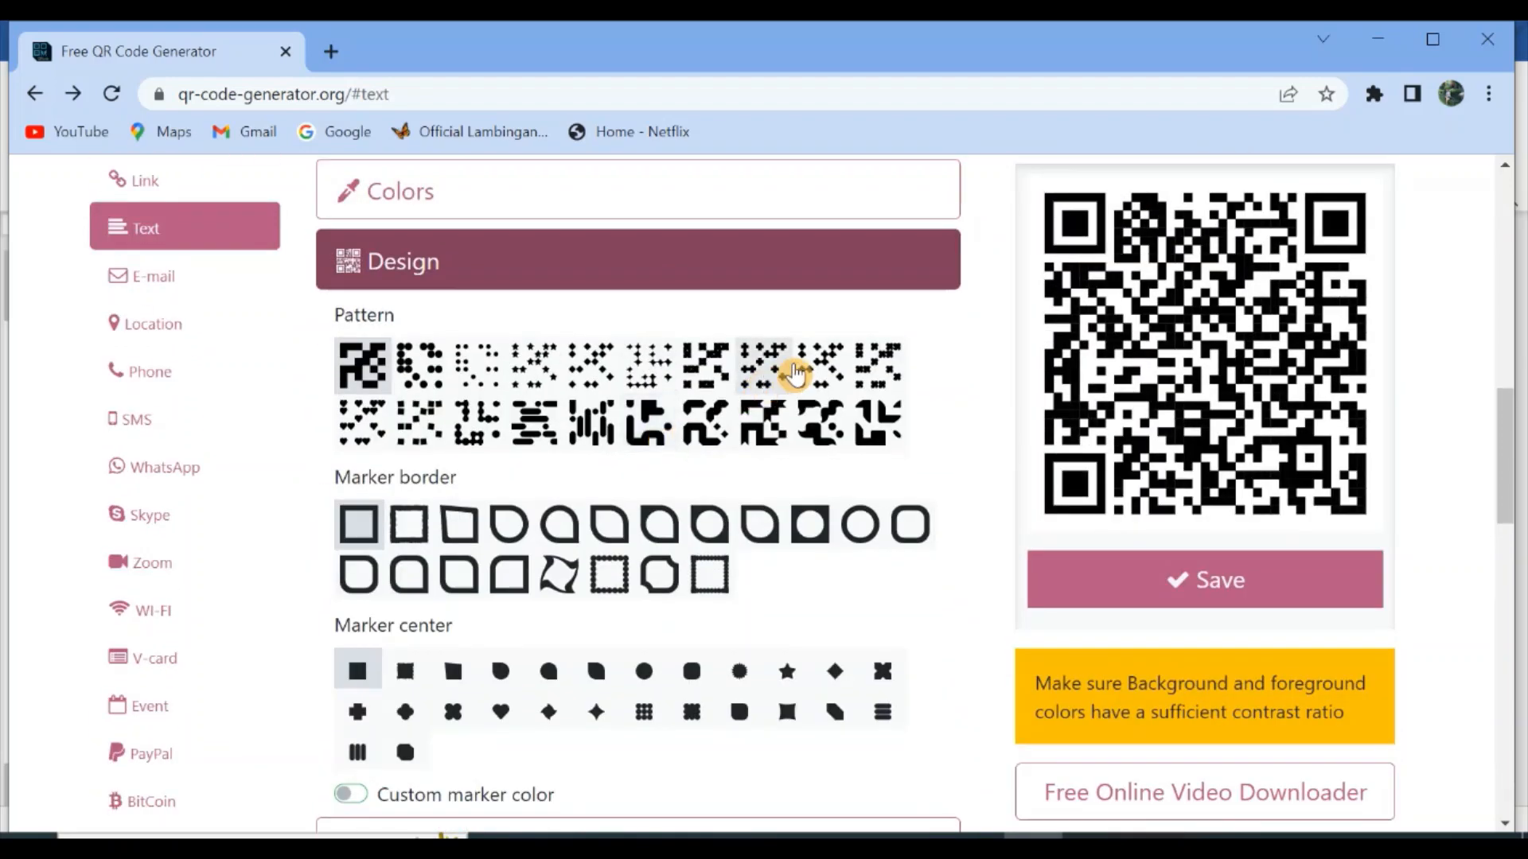
{"action": "left_click", "coordinate": [700, 374]}
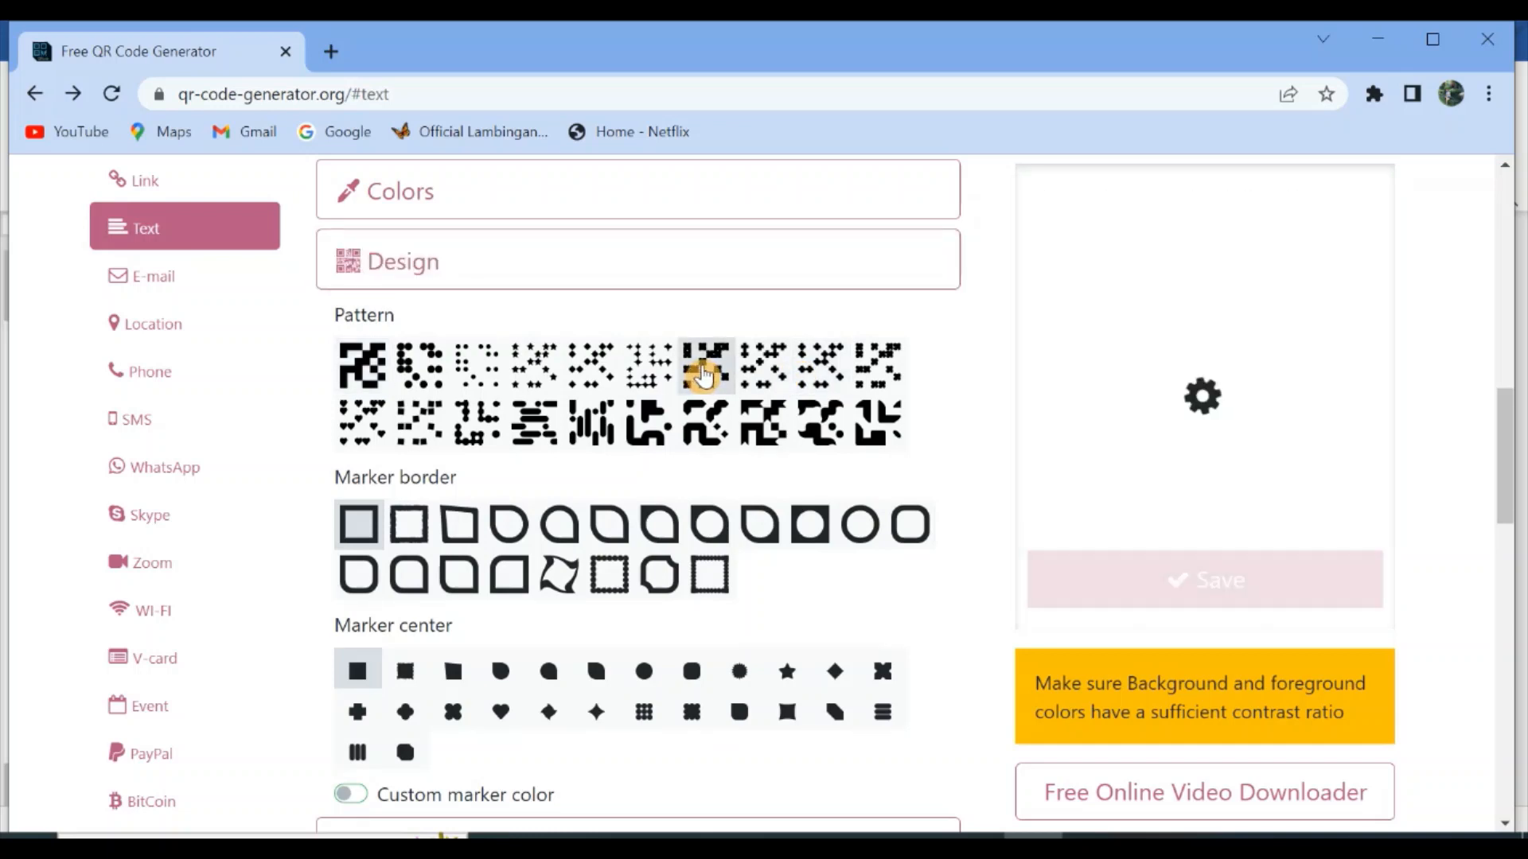
{"action": "left_click", "coordinate": [911, 529]}
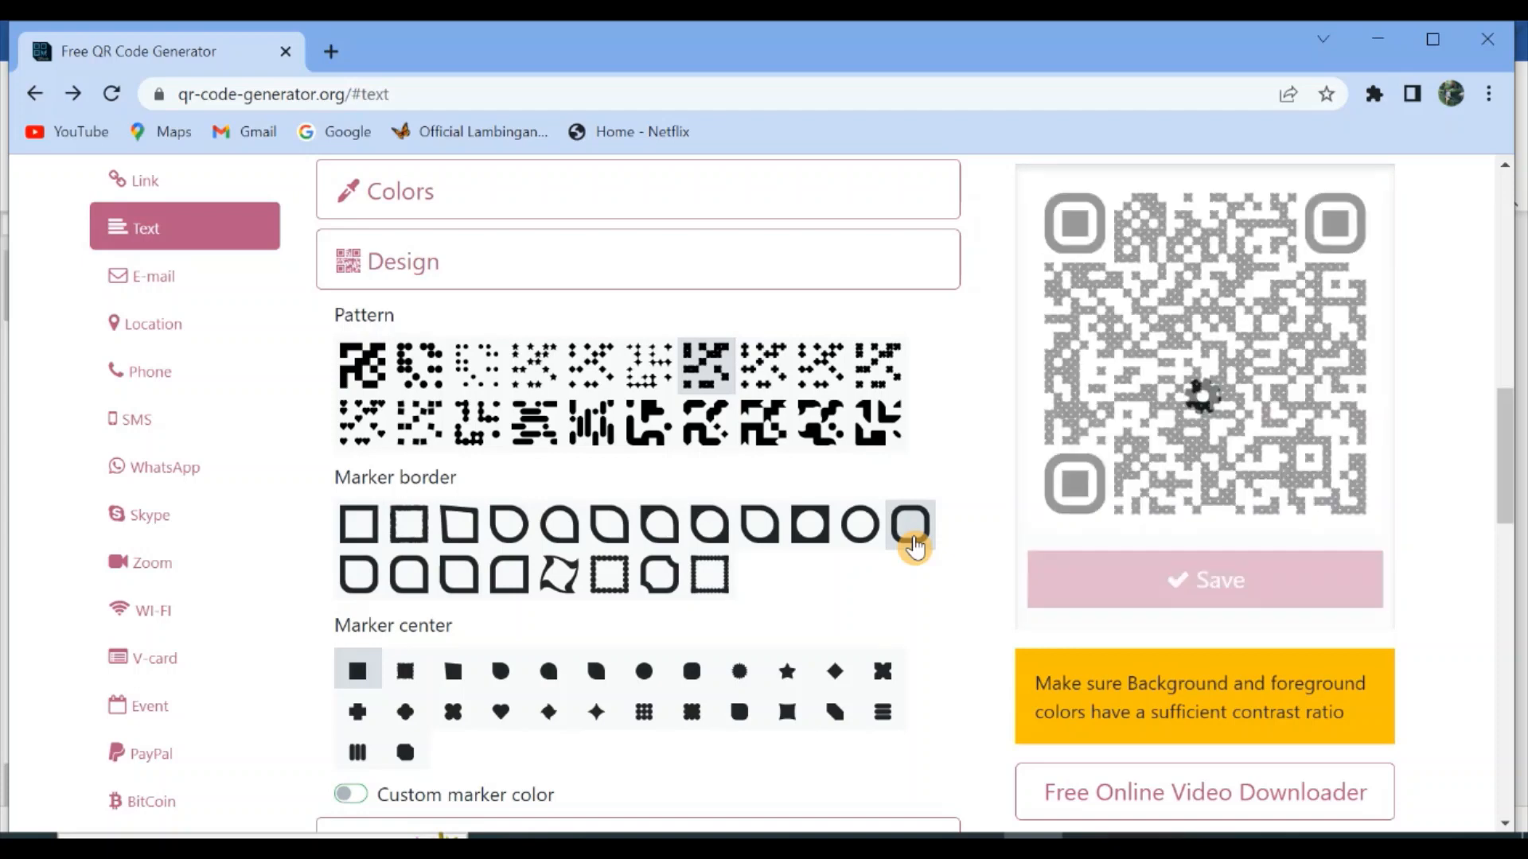
- Add the frame with a separate pointed SCAN ME label below the code and set the label font to Arial
{"action": "scroll", "coordinate": [914, 548], "scroll_direction": "down", "scroll_amount": 4}
{"action": "left_click", "coordinate": [915, 547]}
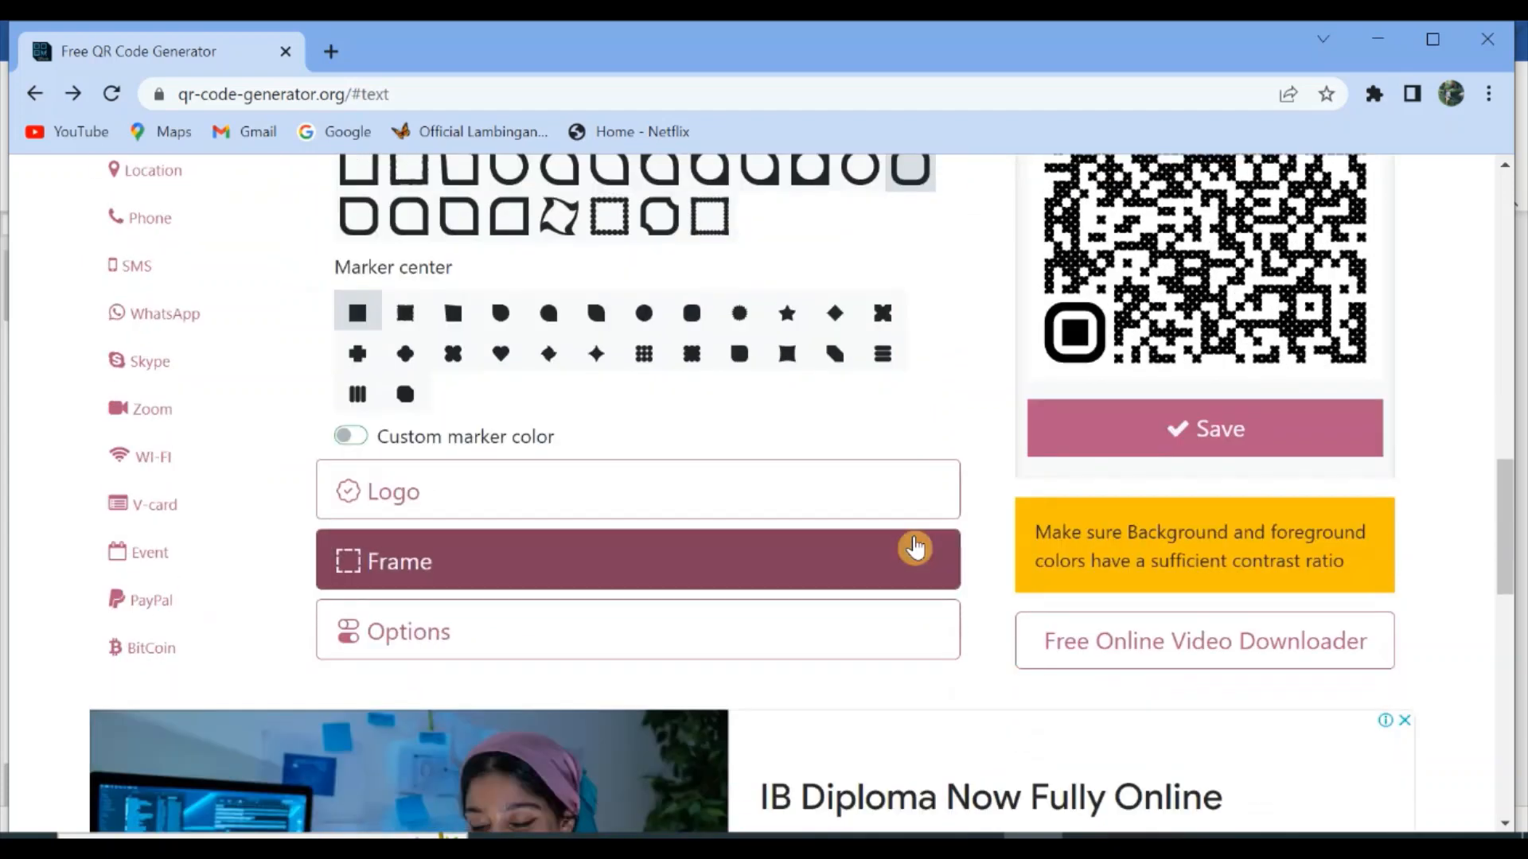
{"action": "scroll", "coordinate": [866, 564], "scroll_direction": "up", "scroll_amount": 2}
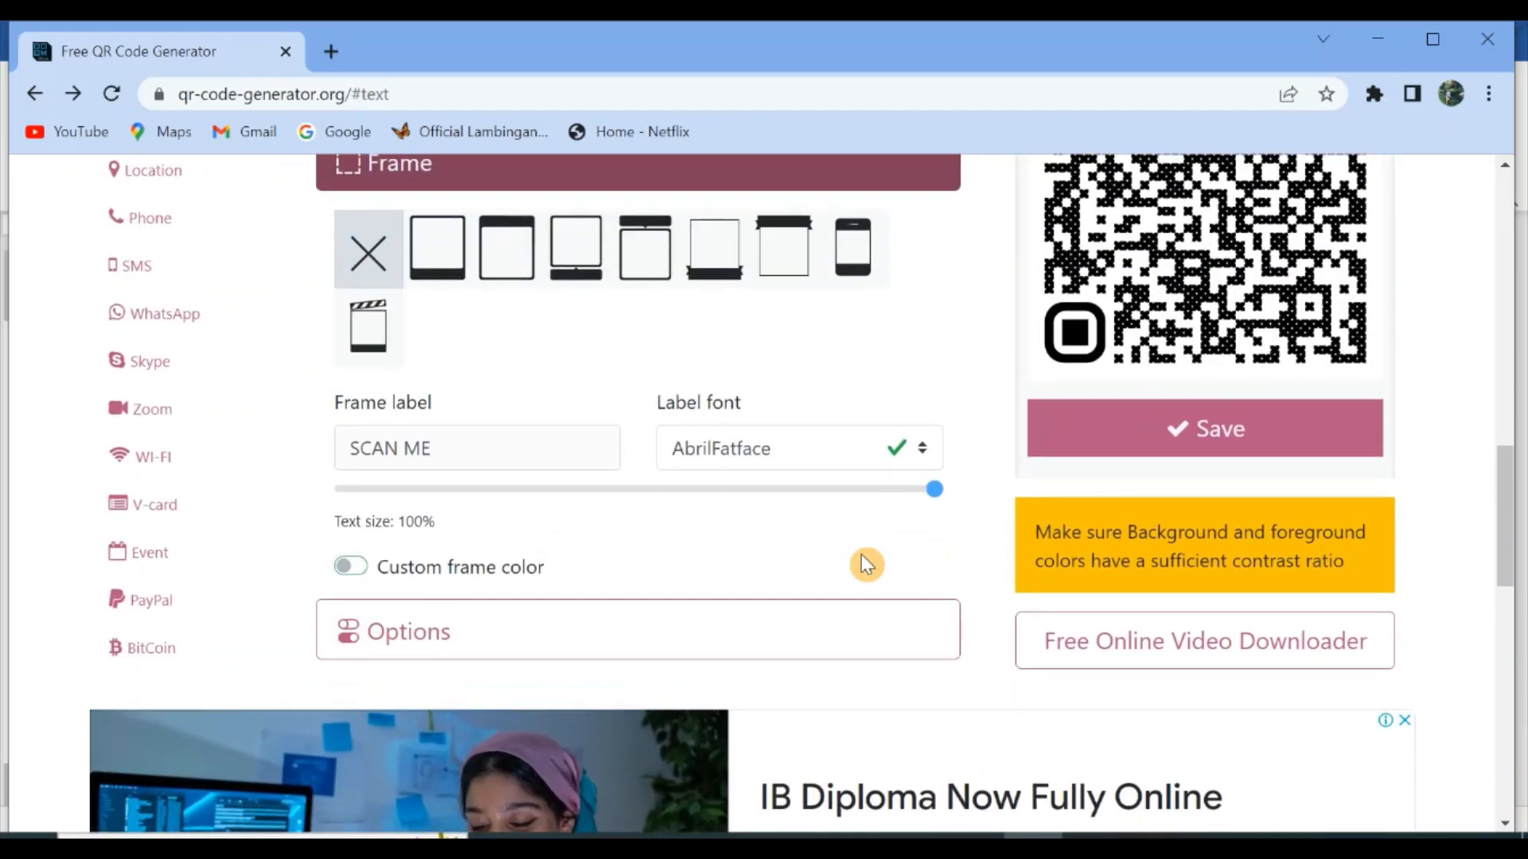
{"action": "left_click", "coordinate": [569, 263]}
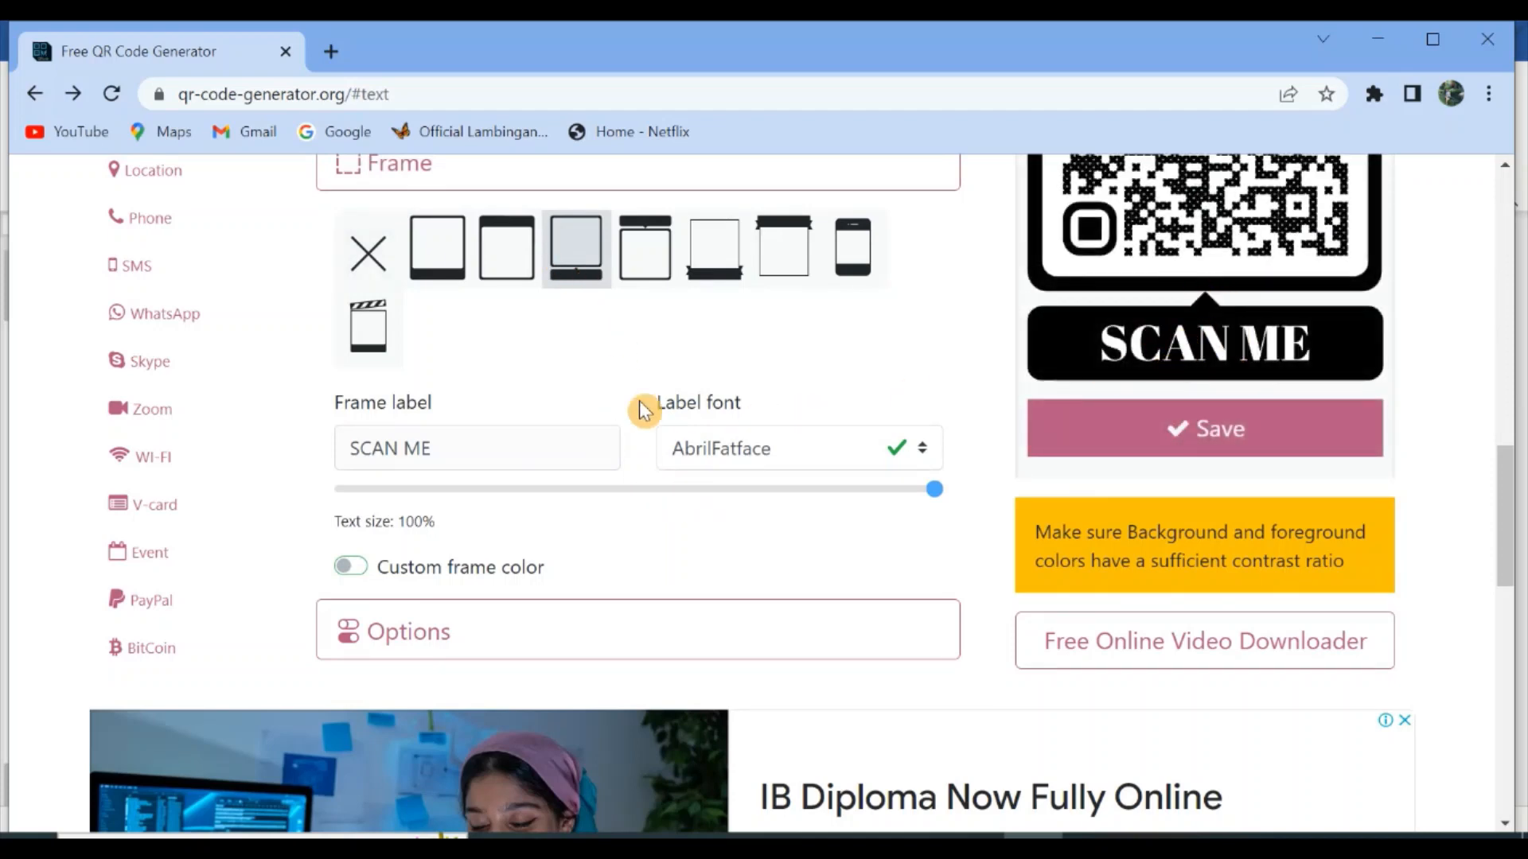
{"action": "left_click", "coordinate": [922, 452]}
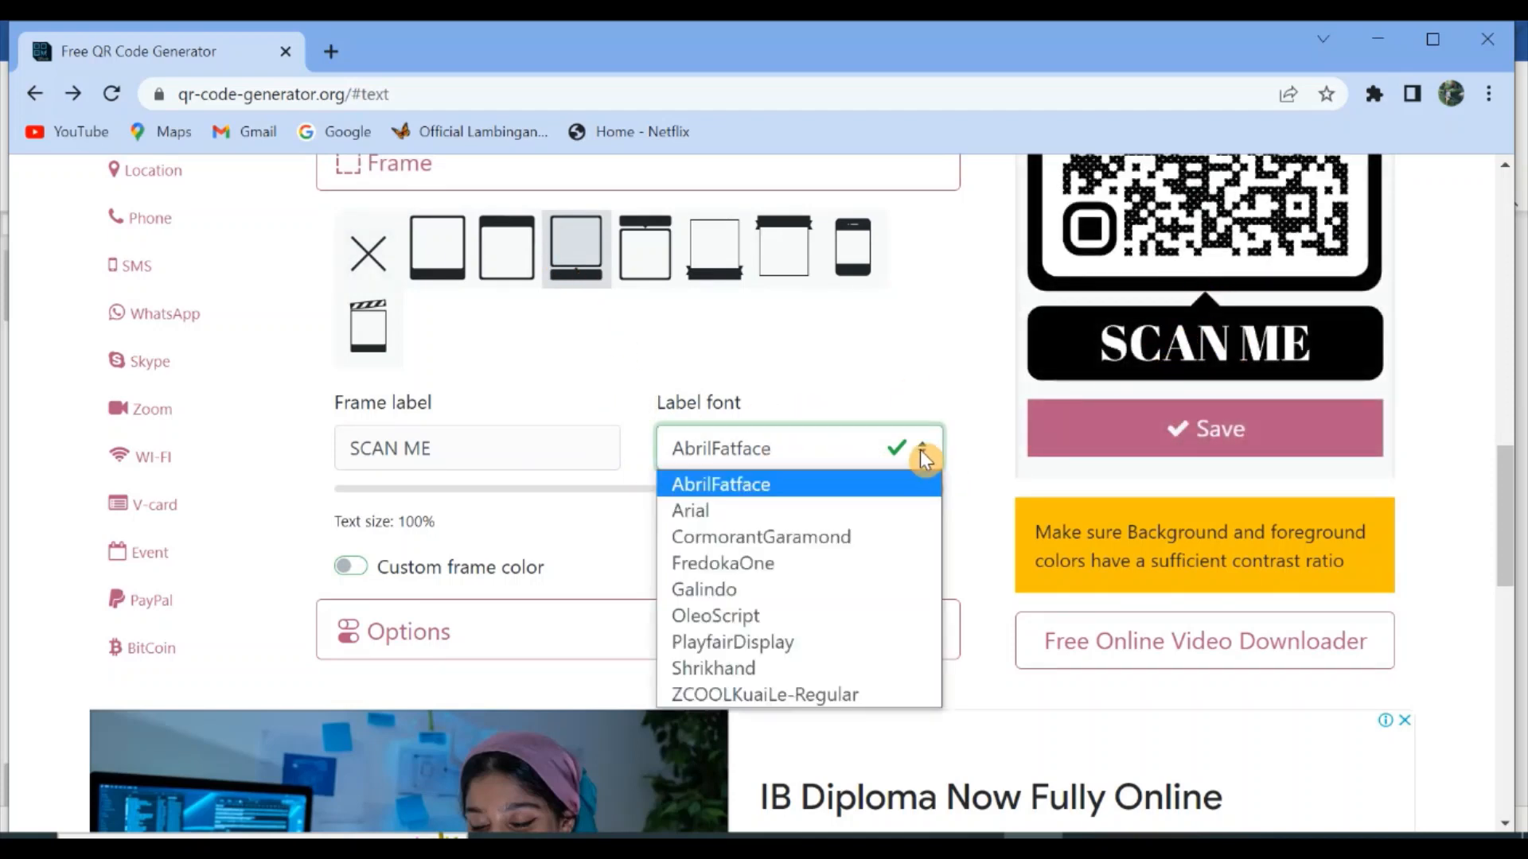
{"action": "left_click", "coordinate": [814, 518]}
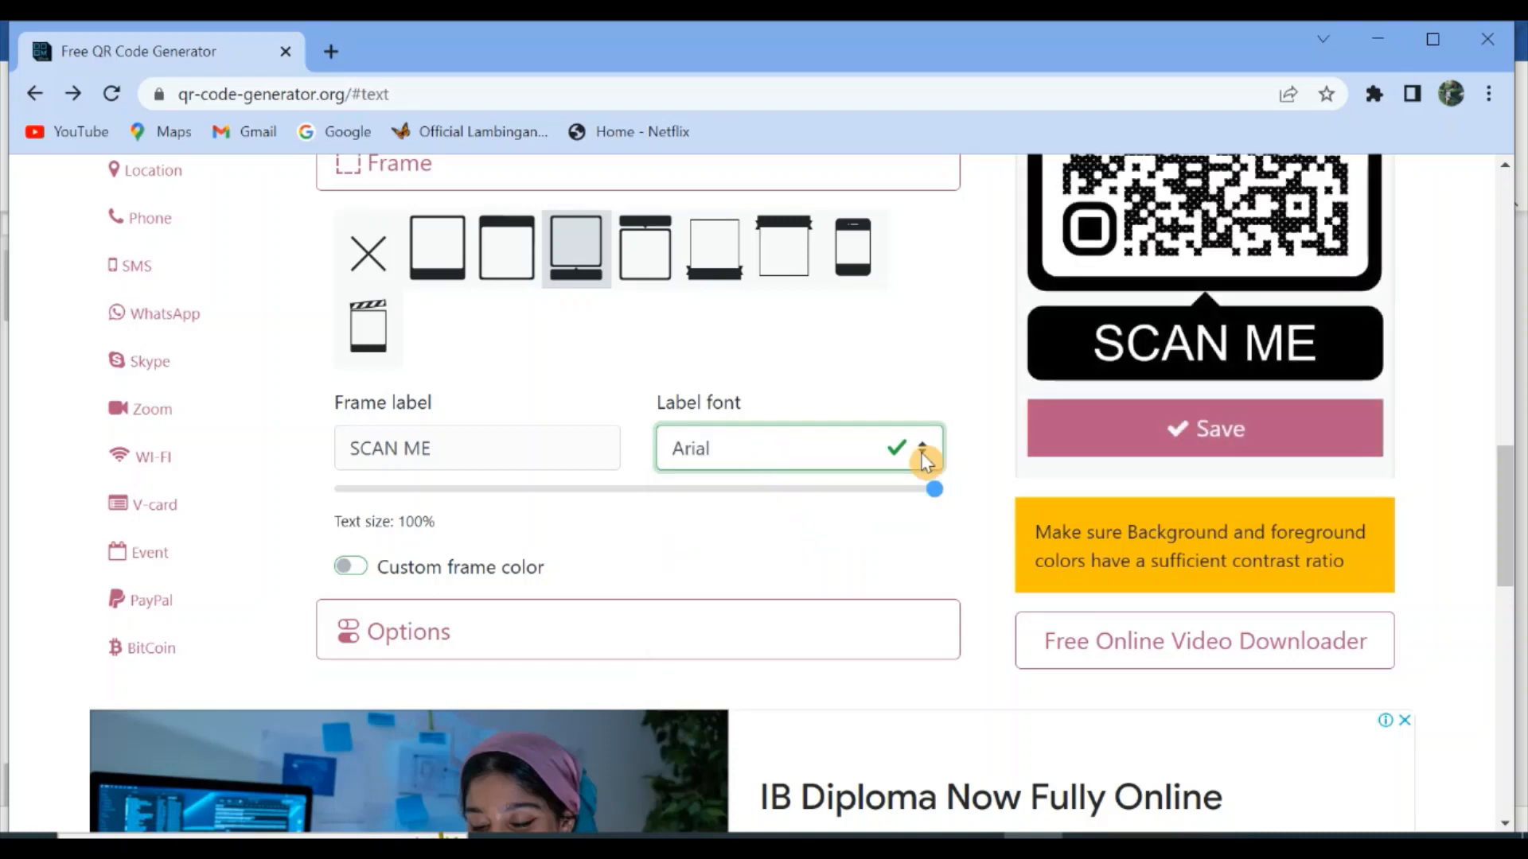
- Save the QR code, download it as PNG, and view the downloaded image before closing it
{"action": "left_click", "coordinate": [1122, 436]}
{"action": "scroll", "coordinate": [921, 538], "scroll_direction": "up", "scroll_amount": 1}
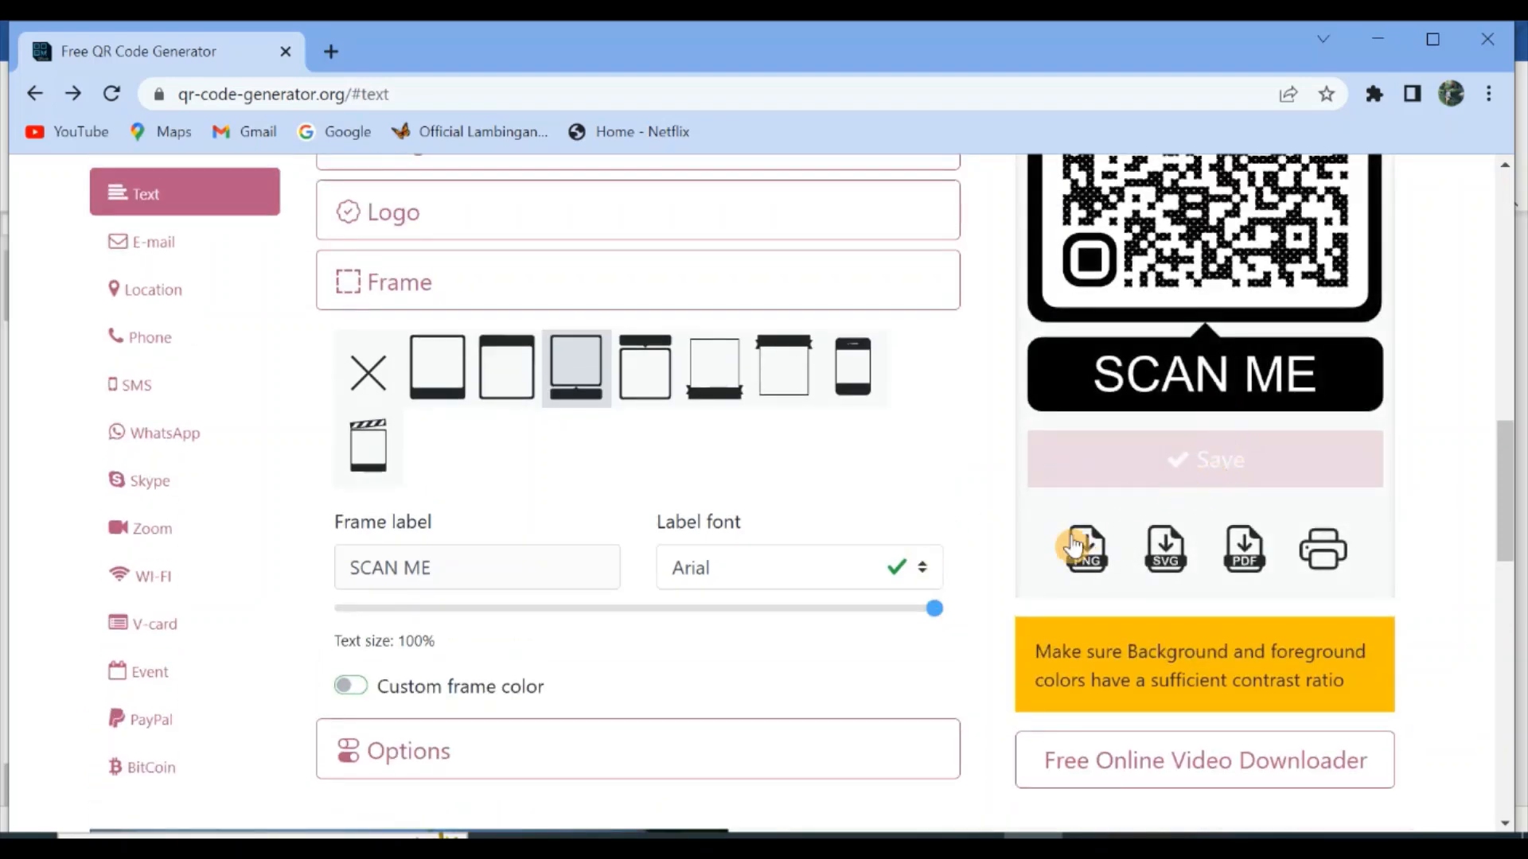
{"action": "left_click", "coordinate": [1088, 569]}
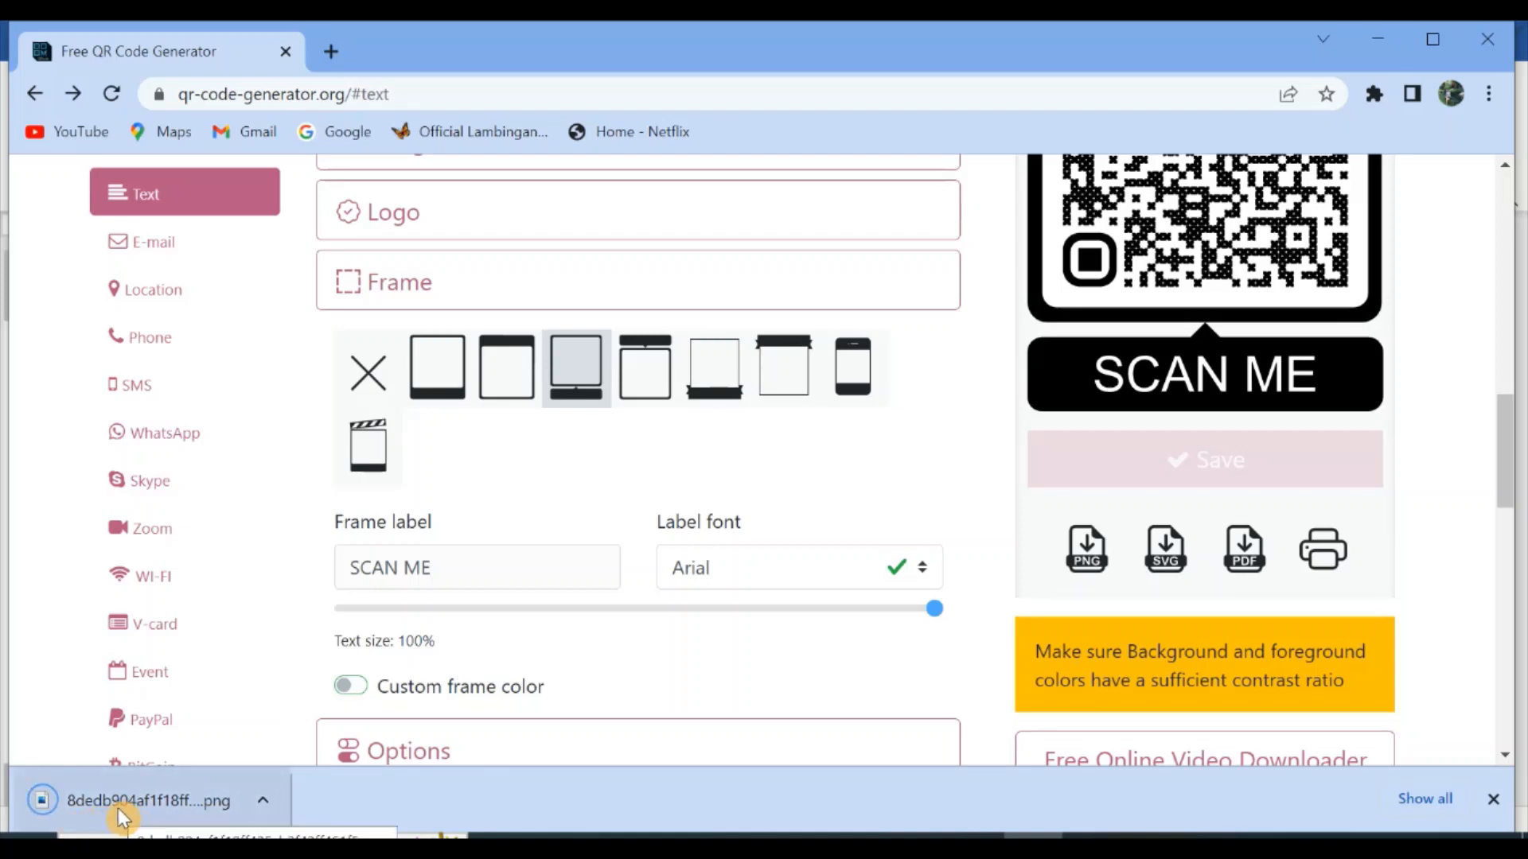
{"action": "left_click", "coordinate": [237, 800]}
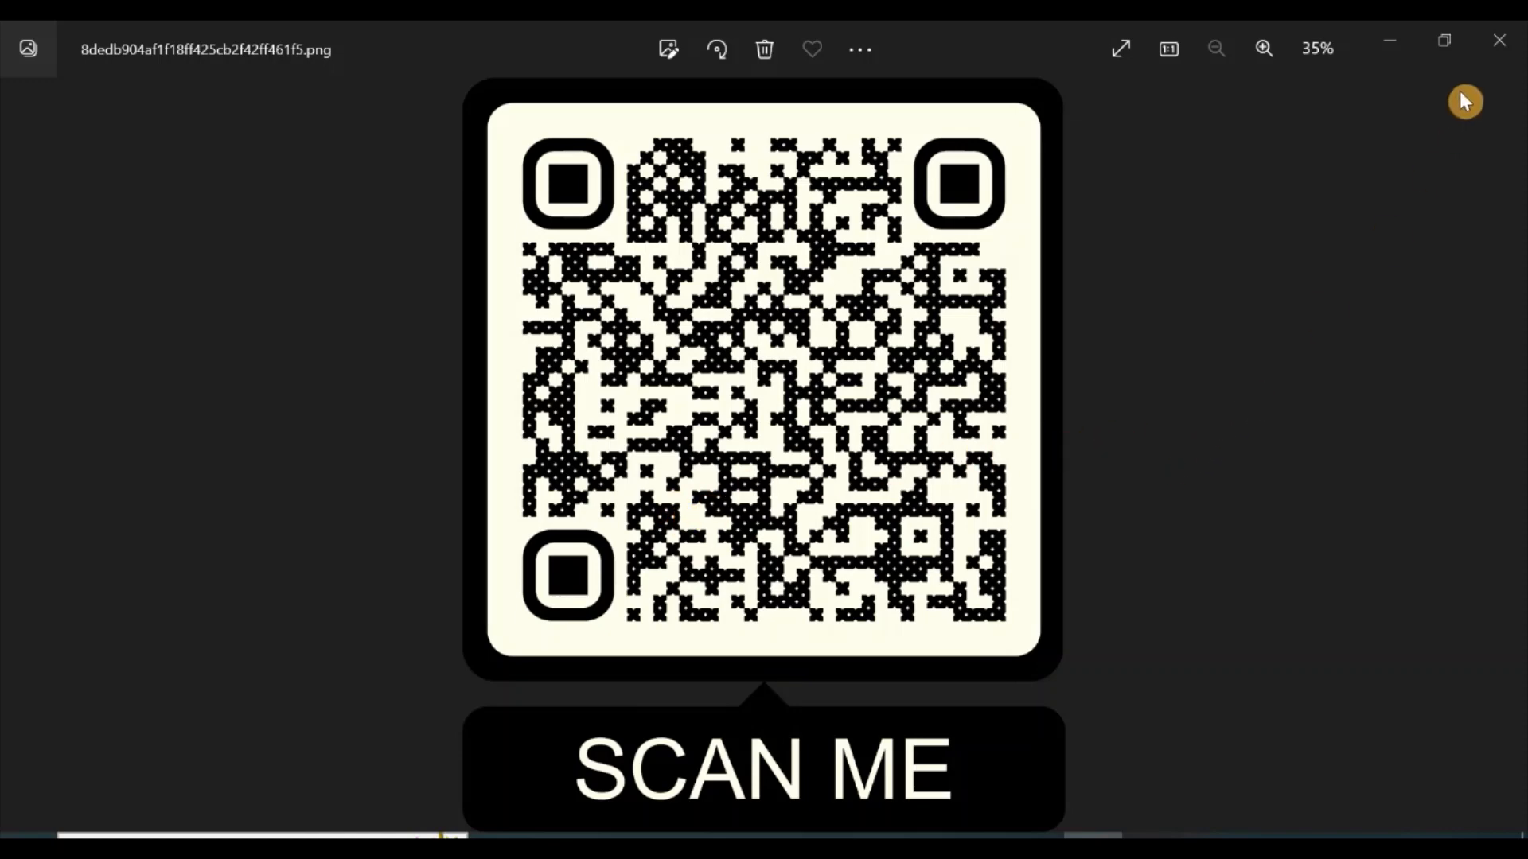
{"action": "left_click", "coordinate": [1501, 44]}
{"action": "left_click", "coordinate": [1500, 46]}
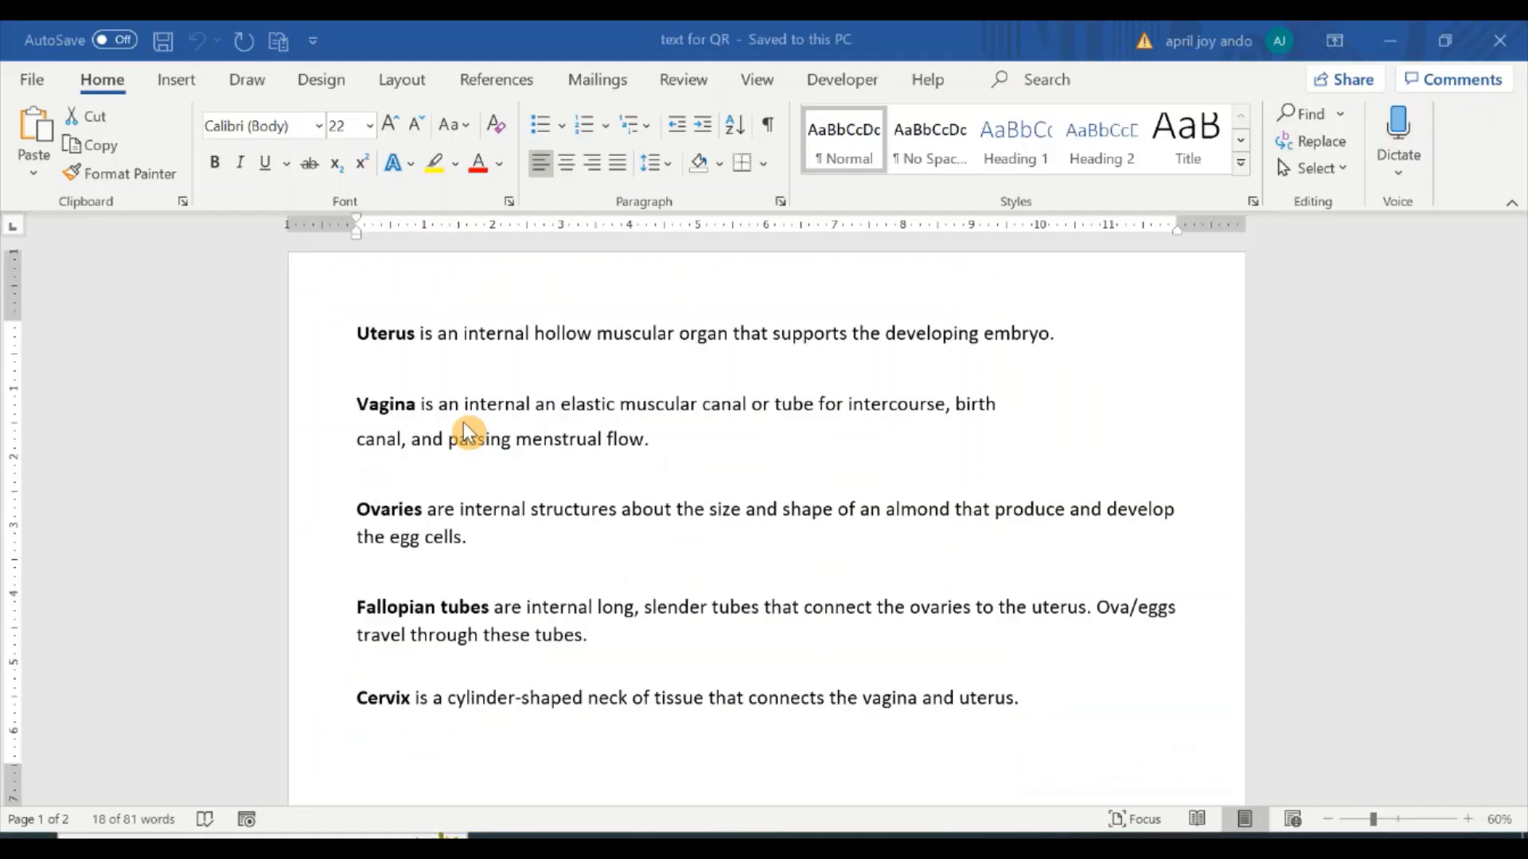
- Copy the whole two-line Vagina definition in the Word document
{"action": "left_click_drag", "start_coordinate": [360, 411], "coordinate": [426, 421]}
{"action": "double_click", "coordinate": [377, 408]}
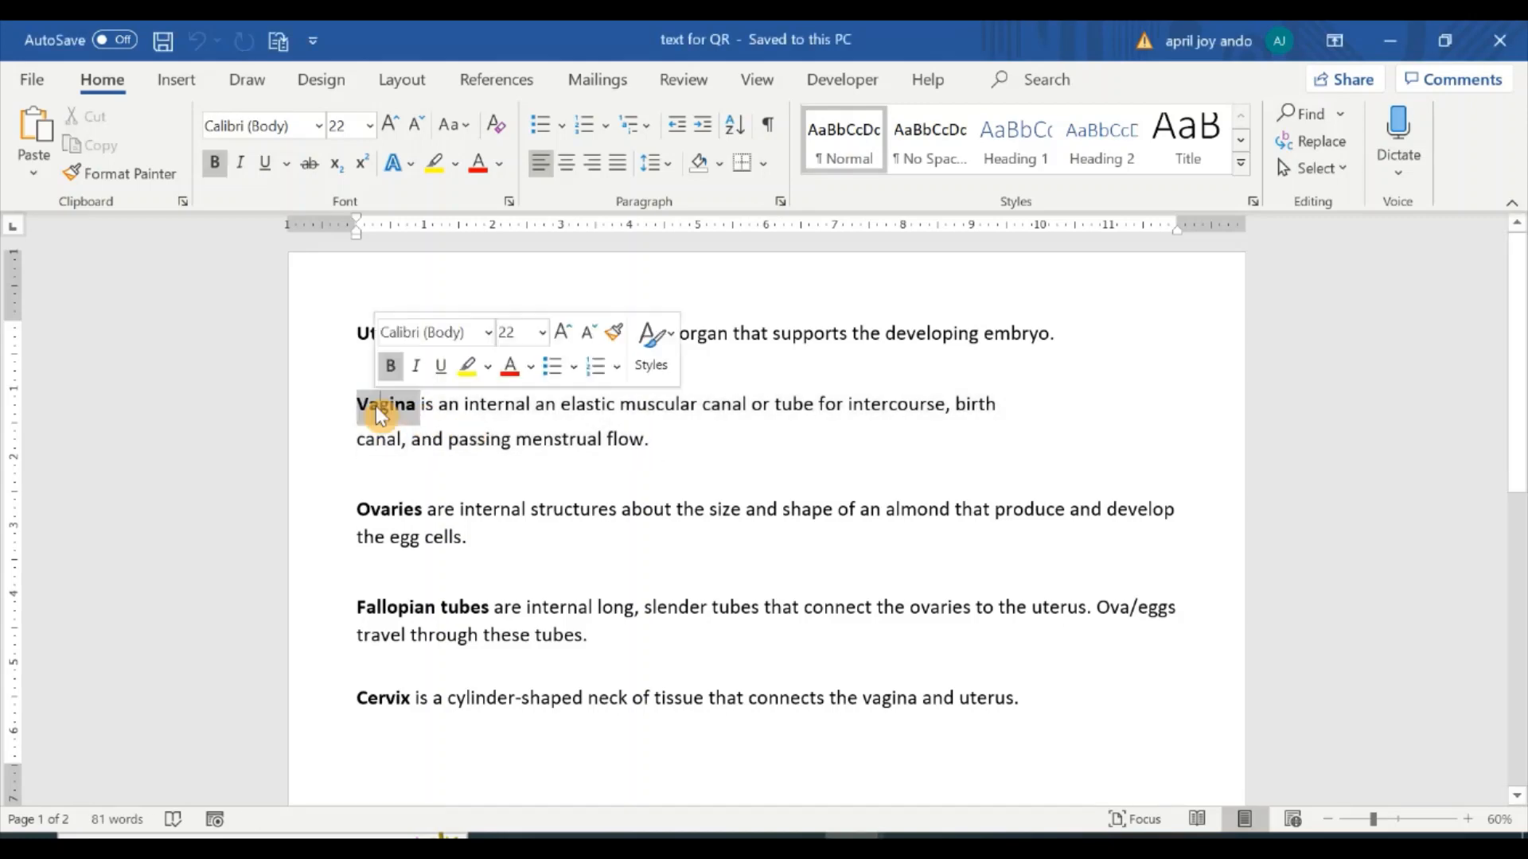
{"action": "triple_click", "coordinate": [378, 407]}
{"action": "key", "text": "ctrl+c"}
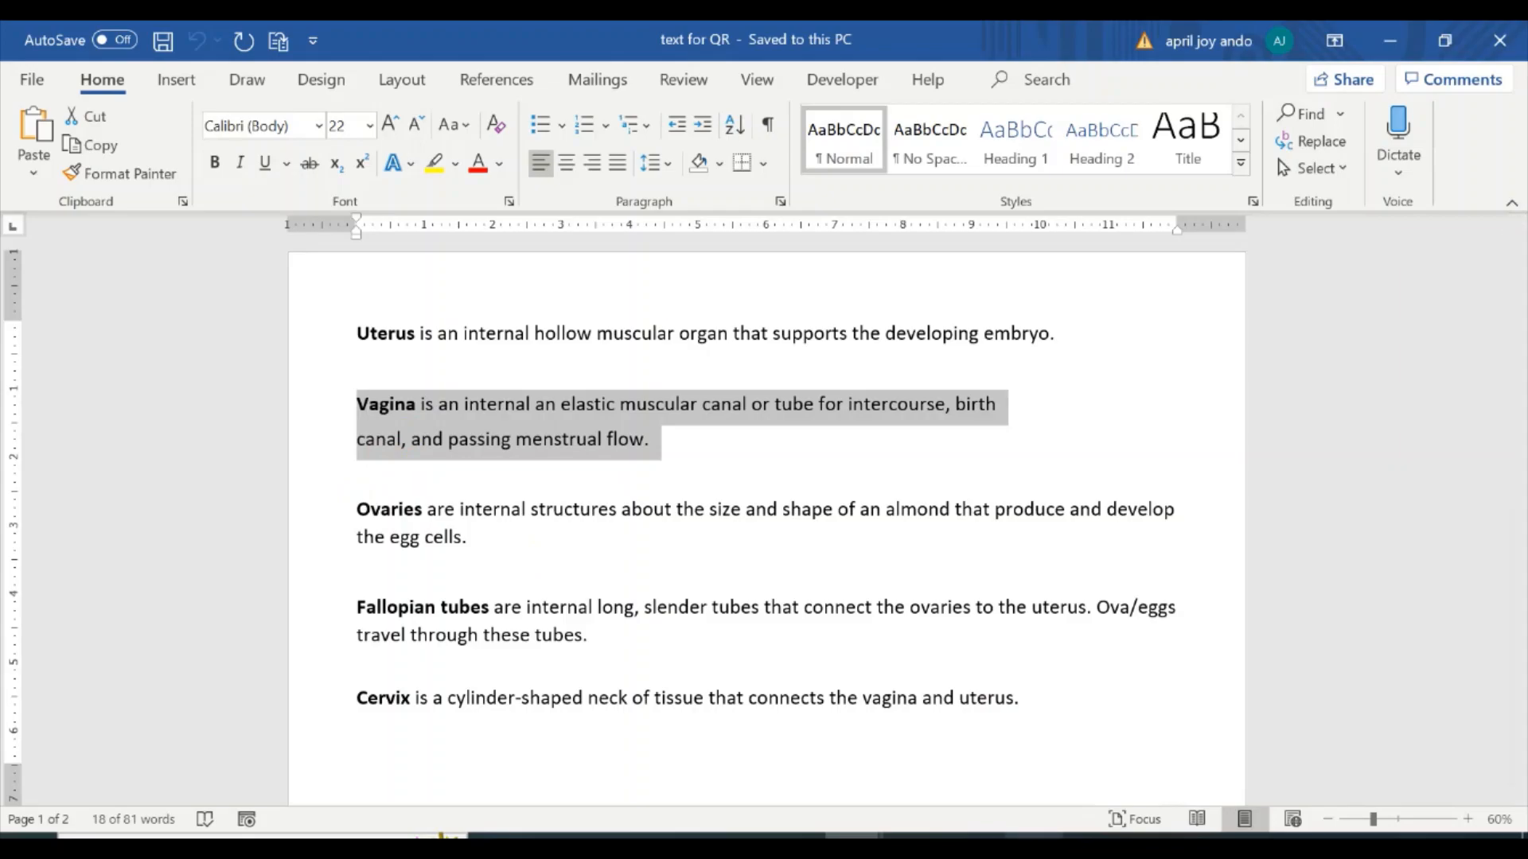
- In Chrome, paste the copied definition as the QR code's message and remove the line break between "birth" and "canal"
{"action": "left_click", "coordinate": [1034, 836]}
{"action": "left_click", "coordinate": [548, 318]}
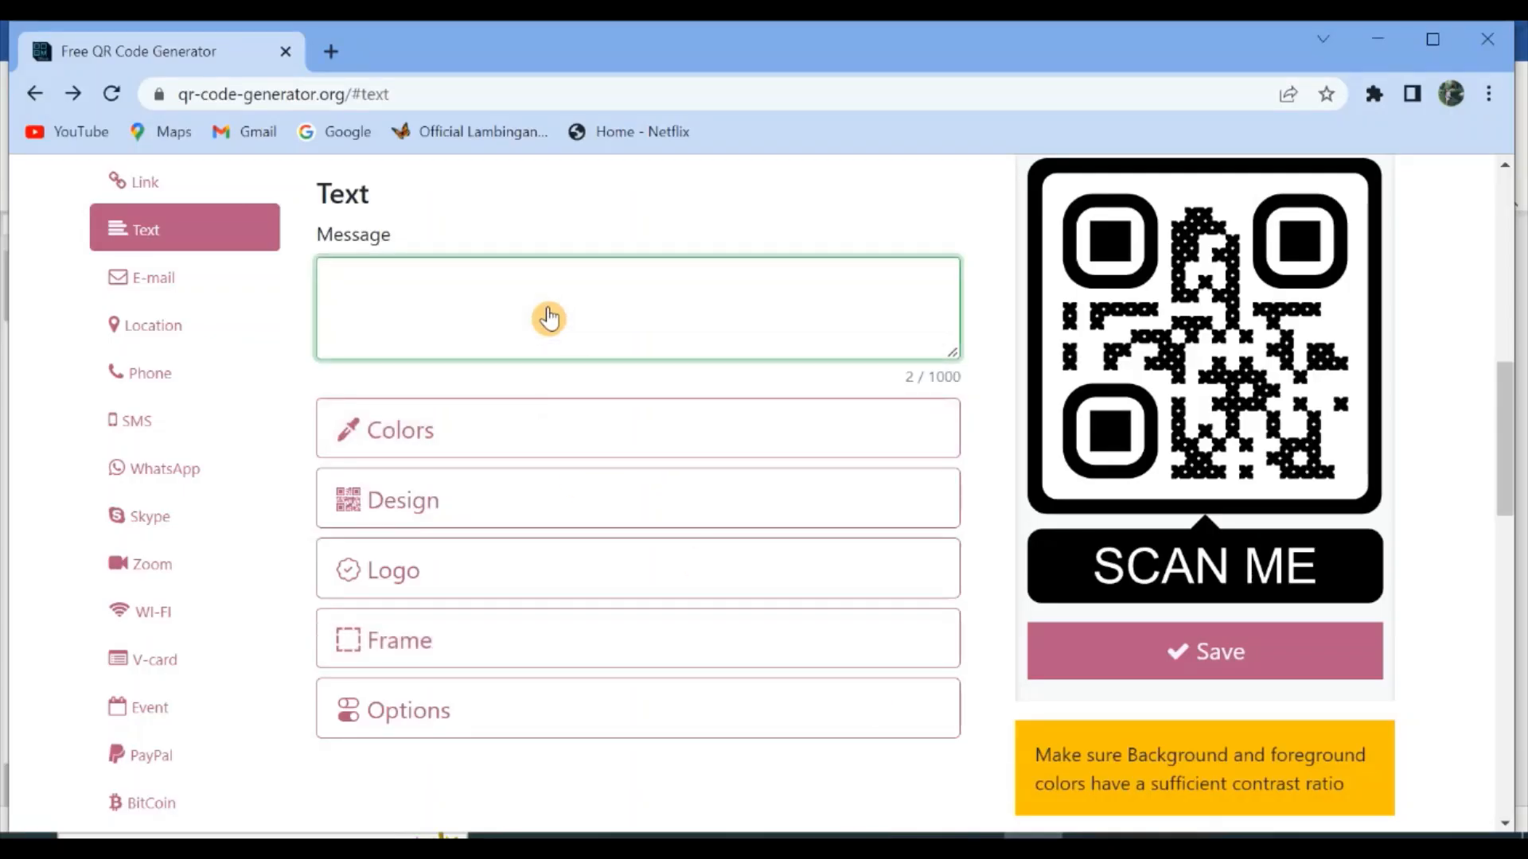
{"action": "key", "text": "ctrl+v"}
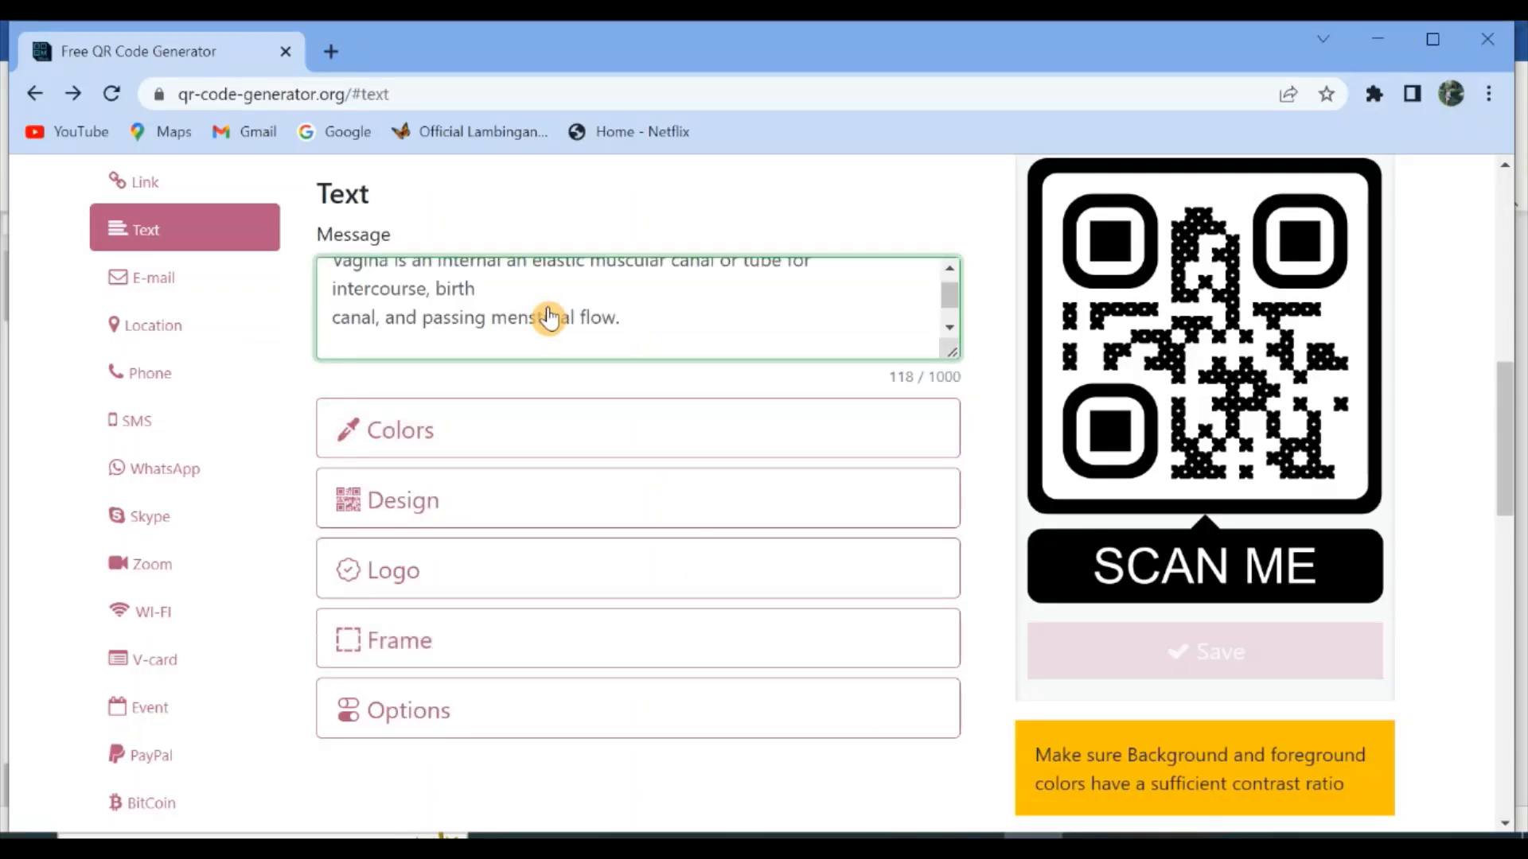
{"action": "left_click", "coordinate": [553, 285]}
{"action": "key", "text": "Delete"}
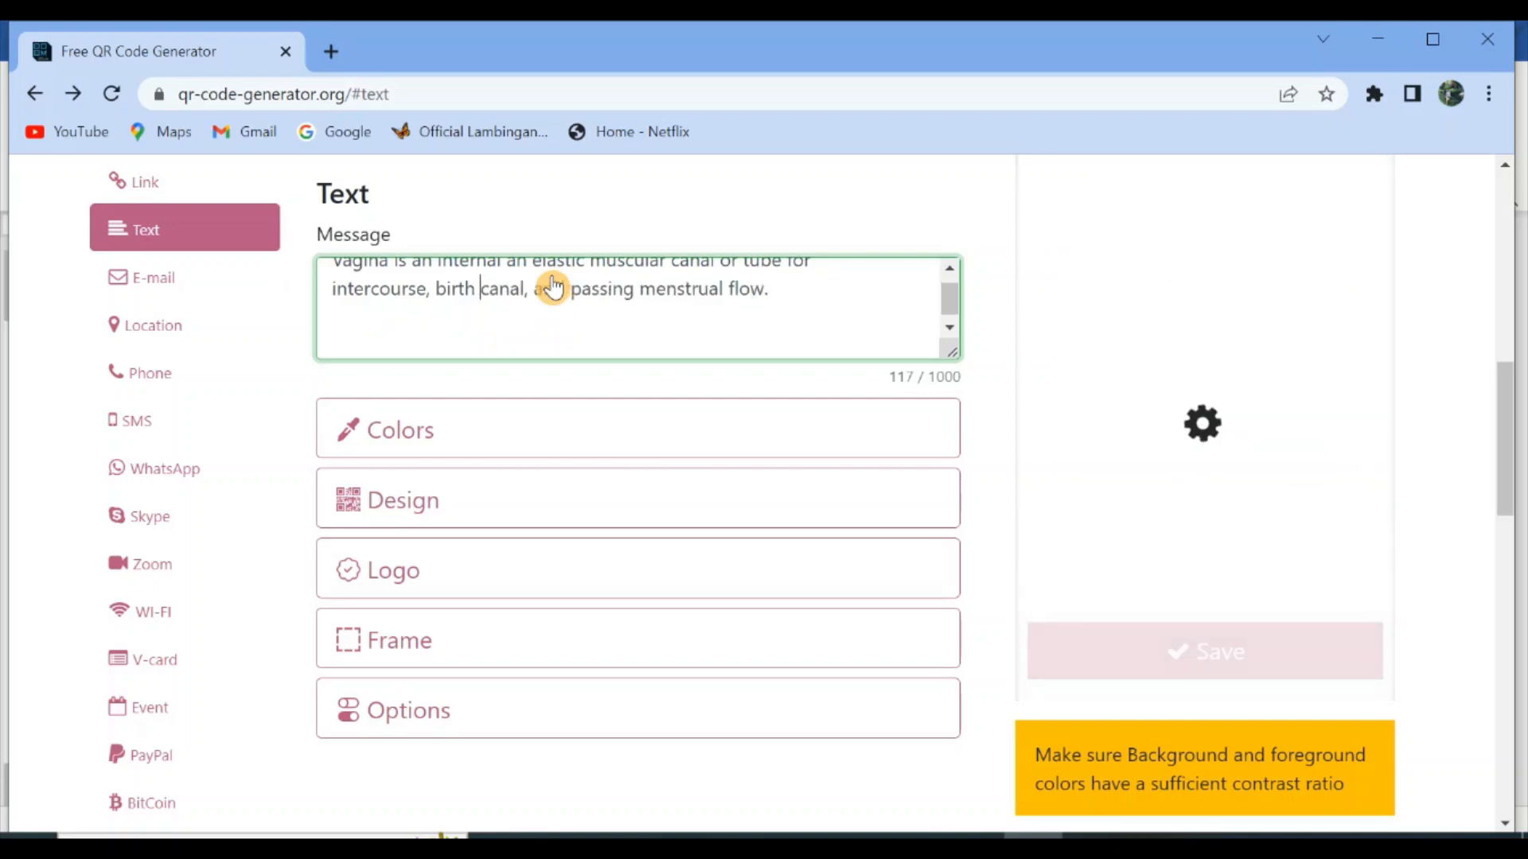
- Review the Design and Frame settings applied to the new QR code
{"action": "left_click", "coordinate": [476, 522]}
{"action": "scroll", "coordinate": [509, 533], "scroll_direction": "down", "scroll_amount": 3}
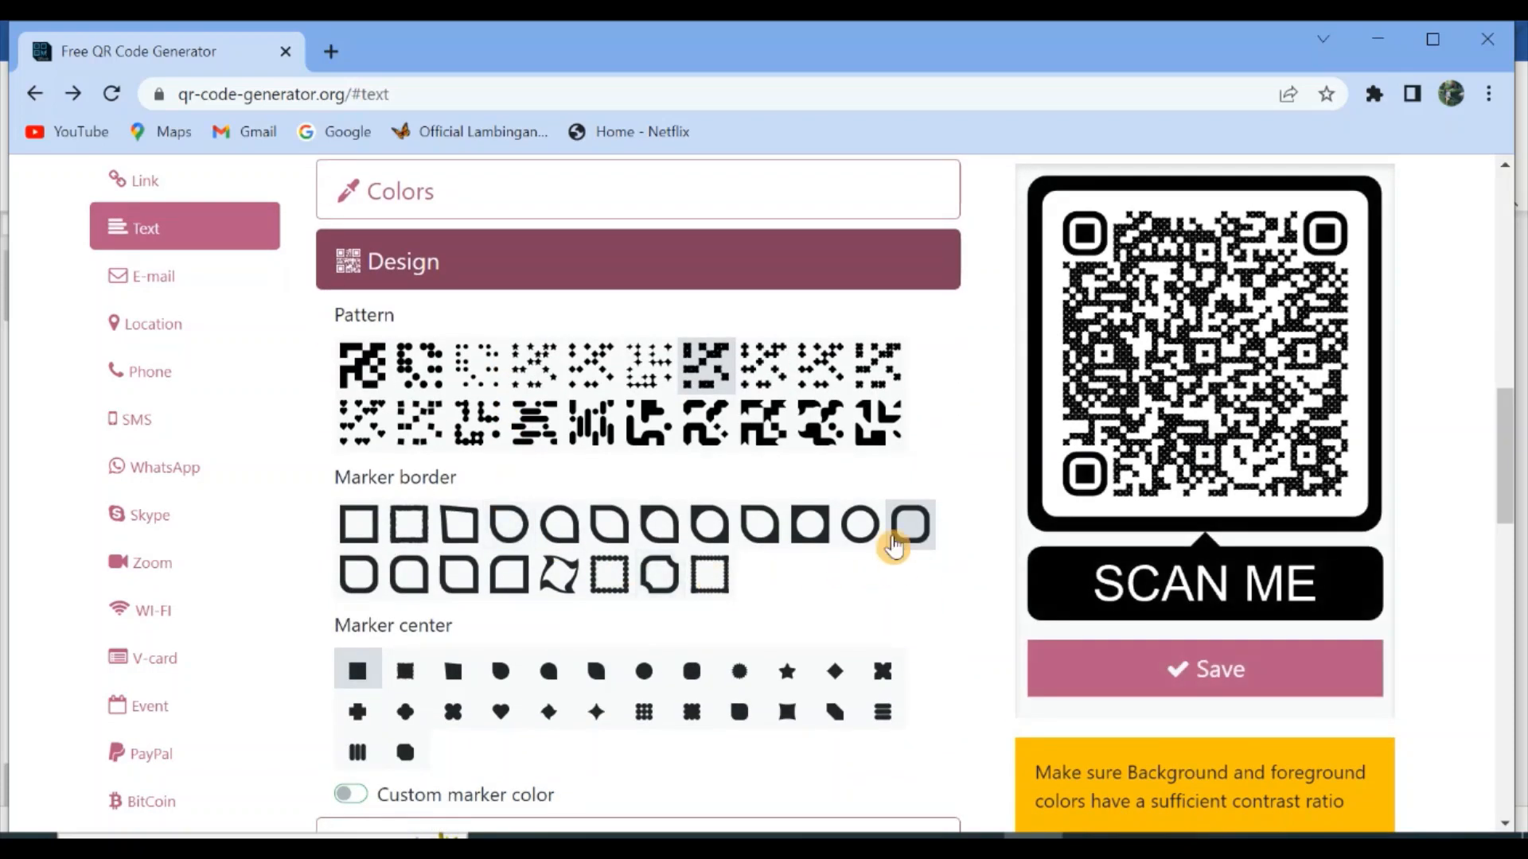
{"action": "scroll", "coordinate": [886, 604], "scroll_direction": "down", "scroll_amount": 3}
{"action": "left_click", "coordinate": [885, 608]}
{"action": "scroll", "coordinate": [883, 604], "scroll_direction": "down", "scroll_amount": 2}
{"action": "left_click", "coordinate": [890, 580]}
{"action": "scroll", "coordinate": [889, 581], "scroll_direction": "down", "scroll_amount": 1}
{"action": "scroll", "coordinate": [788, 525], "scroll_direction": "up", "scroll_amount": 3}
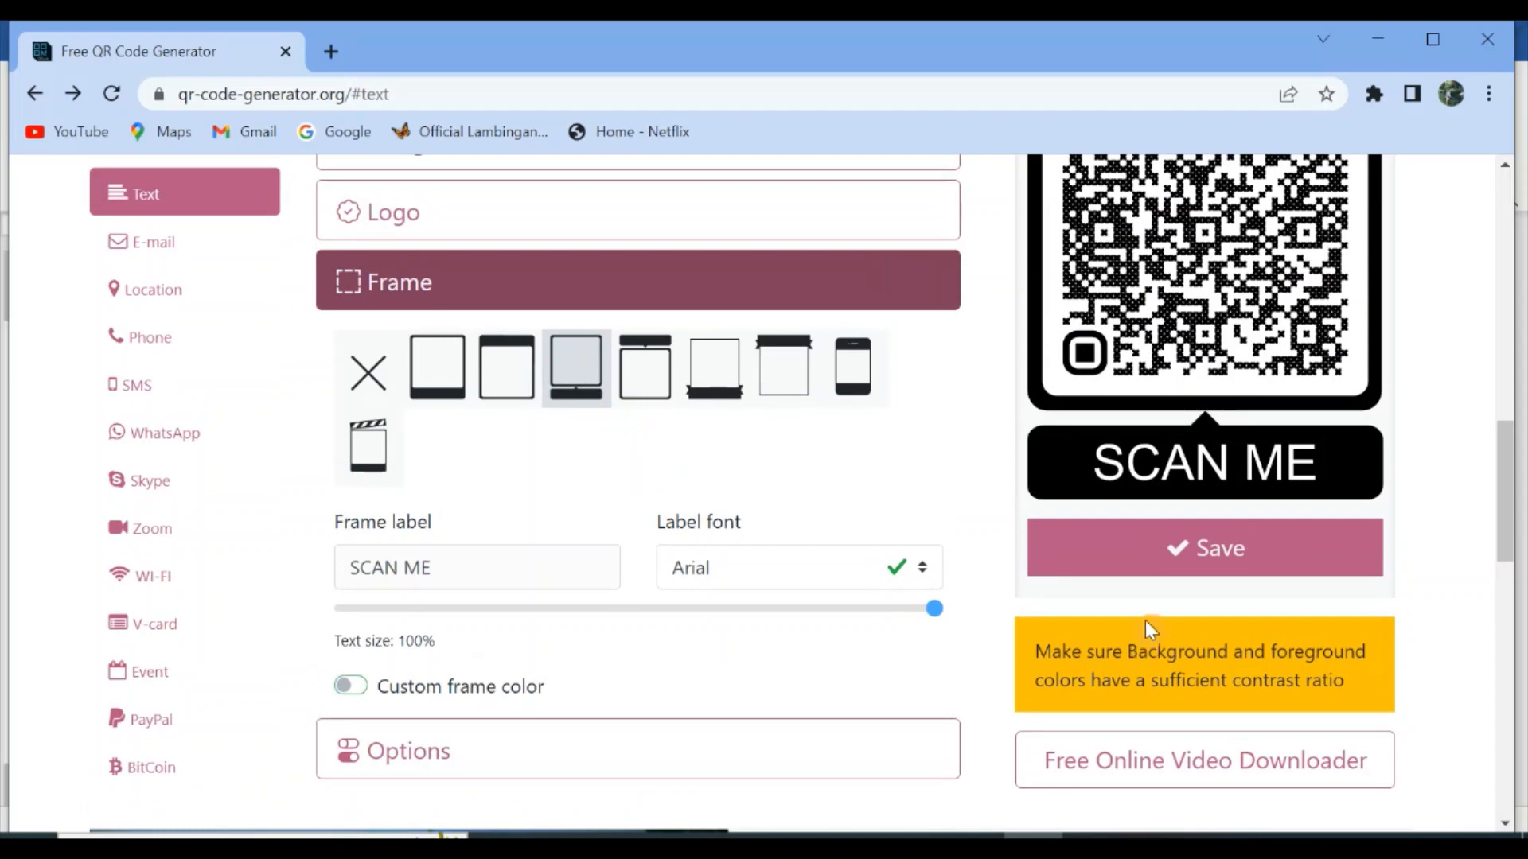
- Save the second QR code, download it as PNG, and check the downloaded image before closing the viewer
{"action": "left_click", "coordinate": [1214, 565]}
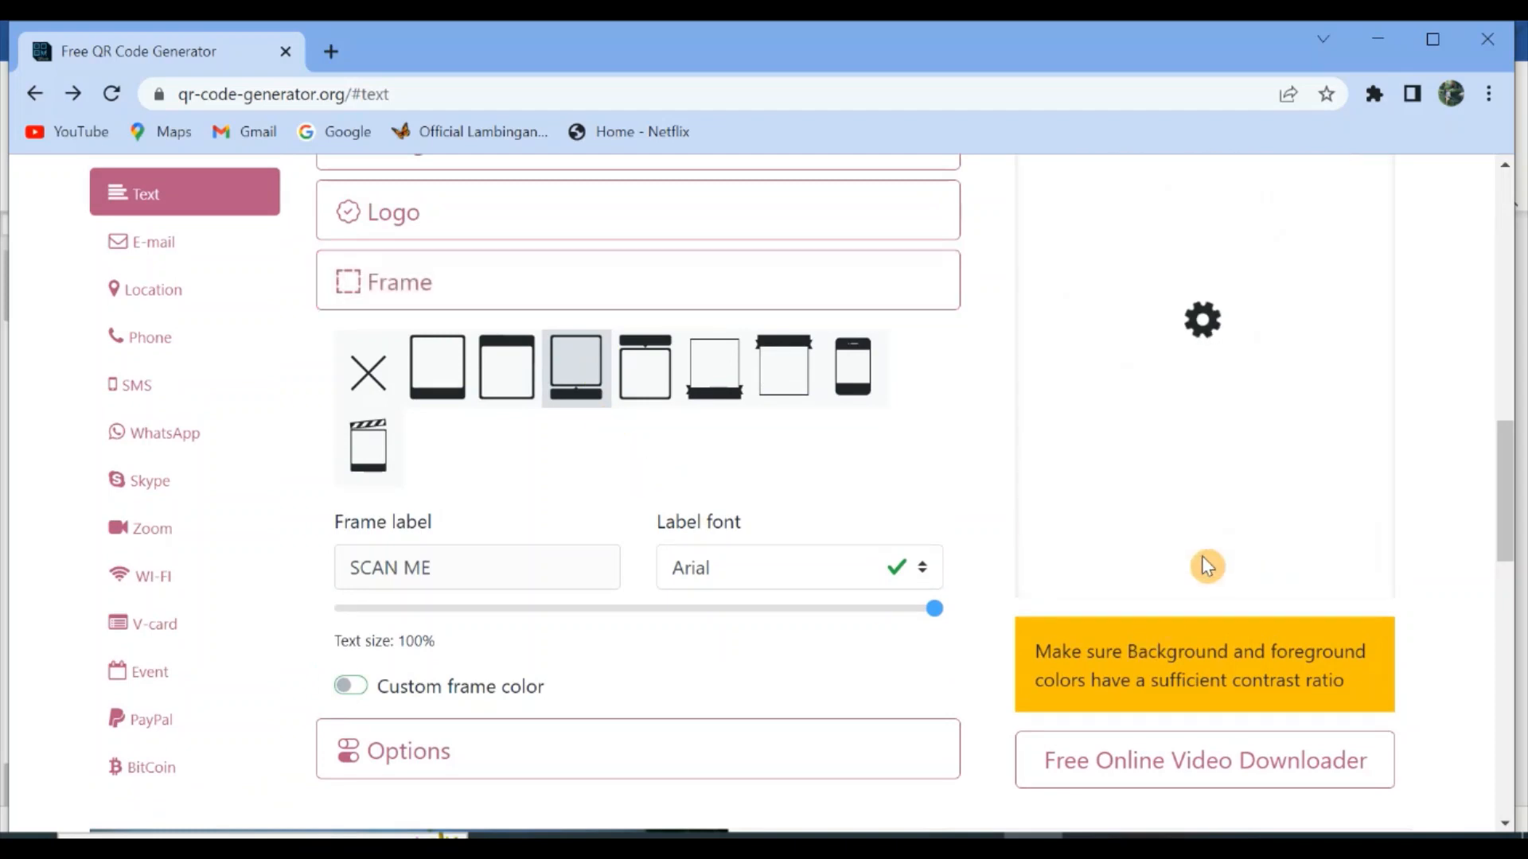
{"action": "scroll", "coordinate": [1207, 566], "scroll_direction": "up", "scroll_amount": 2}
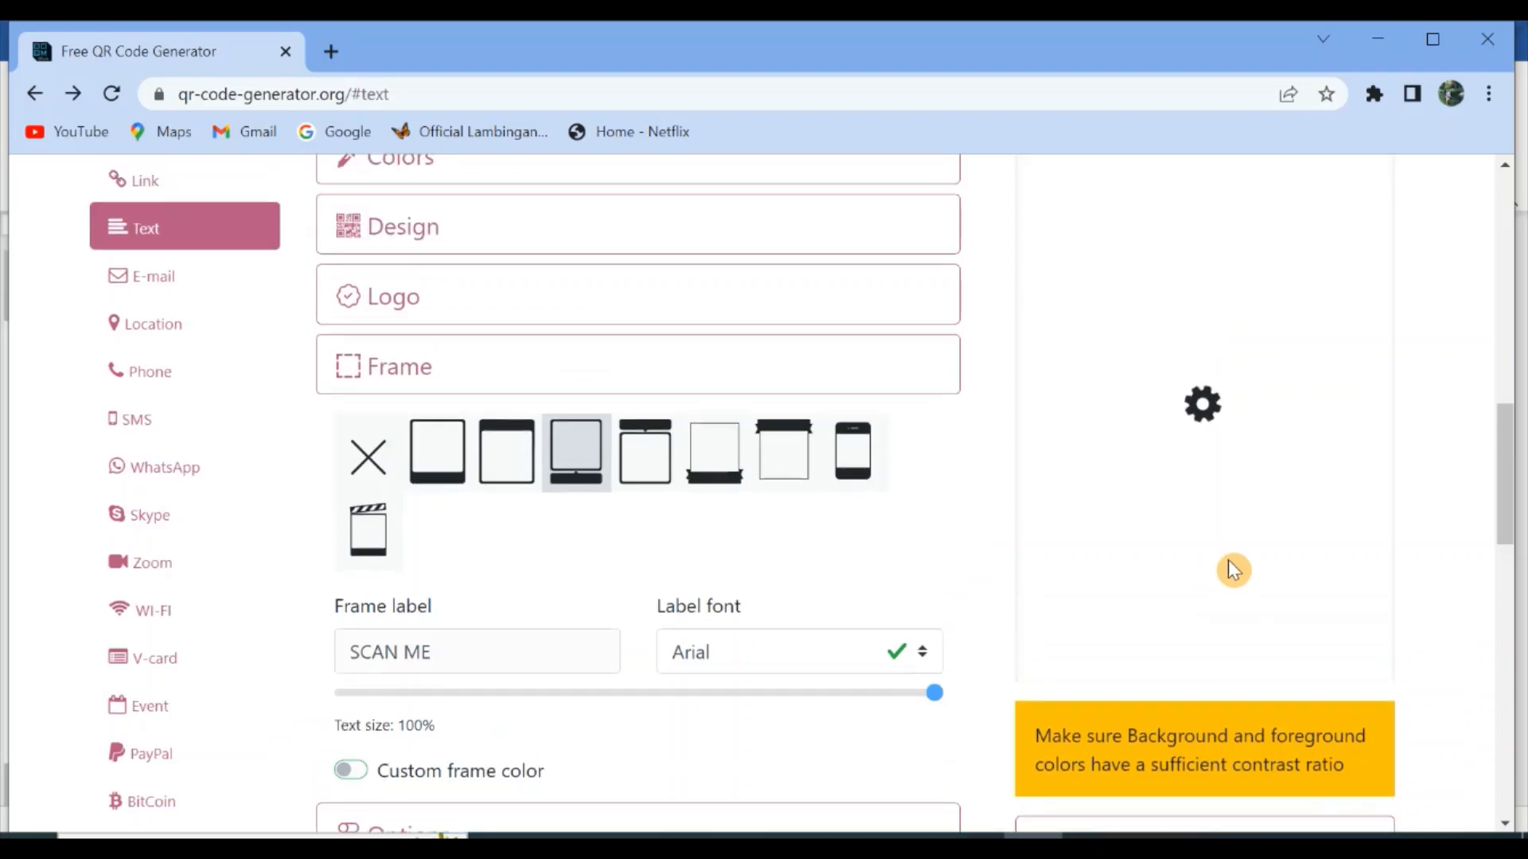
{"action": "left_click", "coordinate": [1094, 675]}
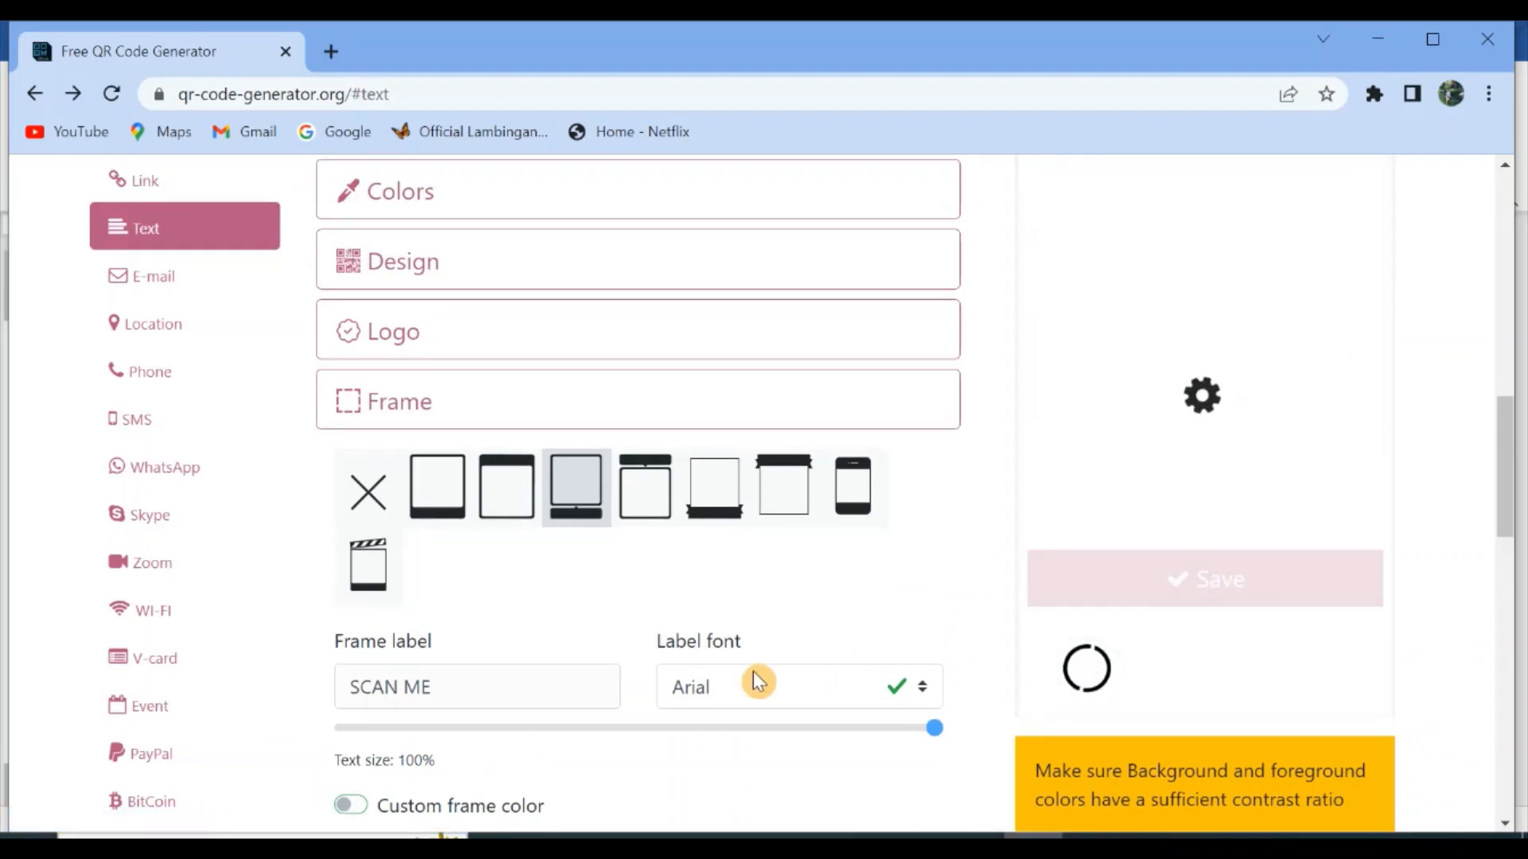
{"action": "scroll", "coordinate": [758, 682], "scroll_direction": "down", "scroll_amount": 2}
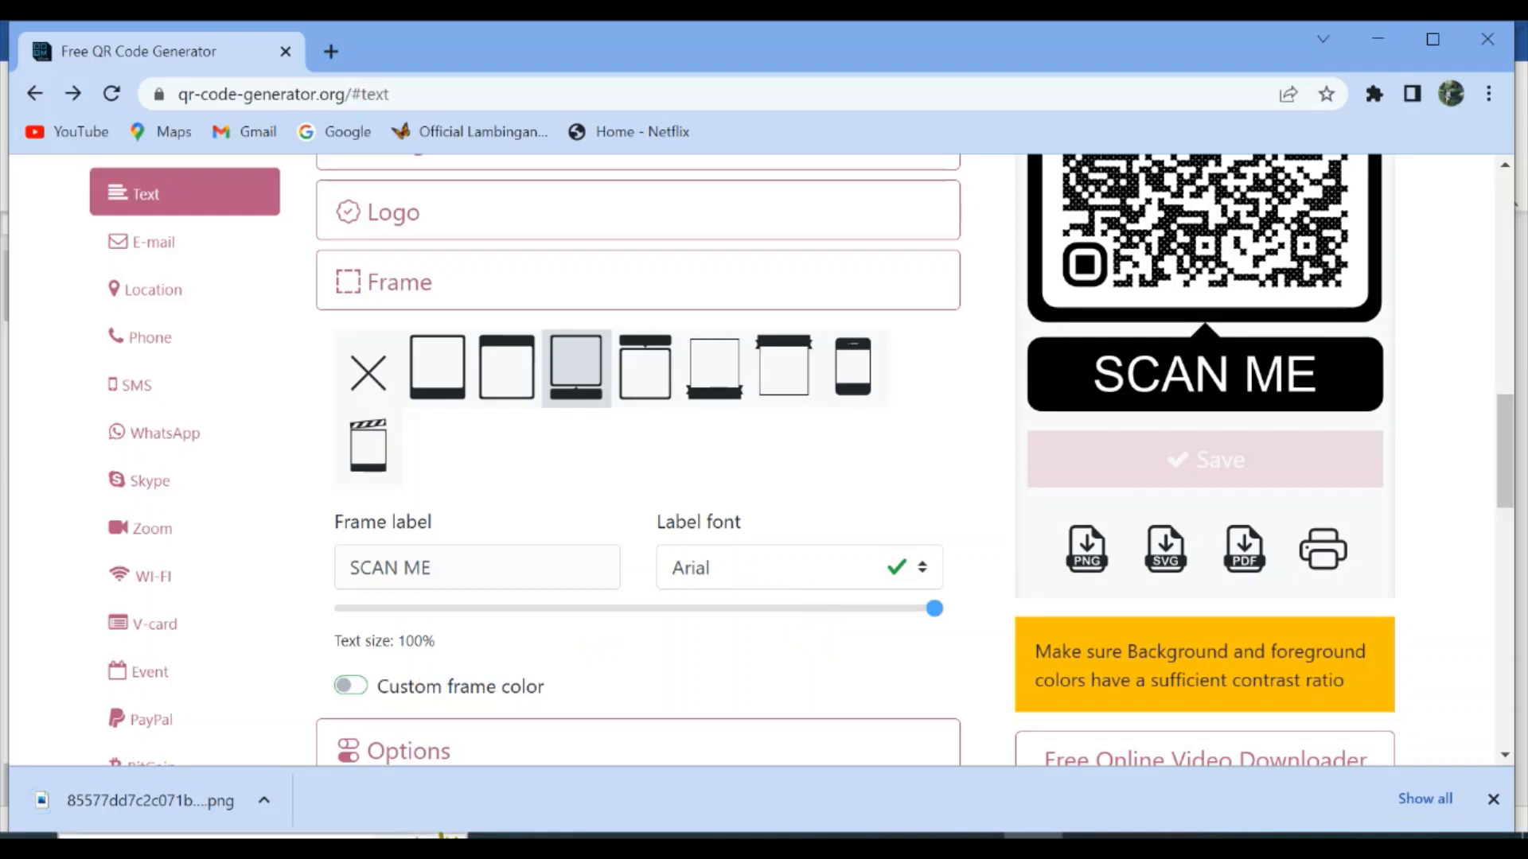
{"action": "left_click", "coordinate": [199, 801]}
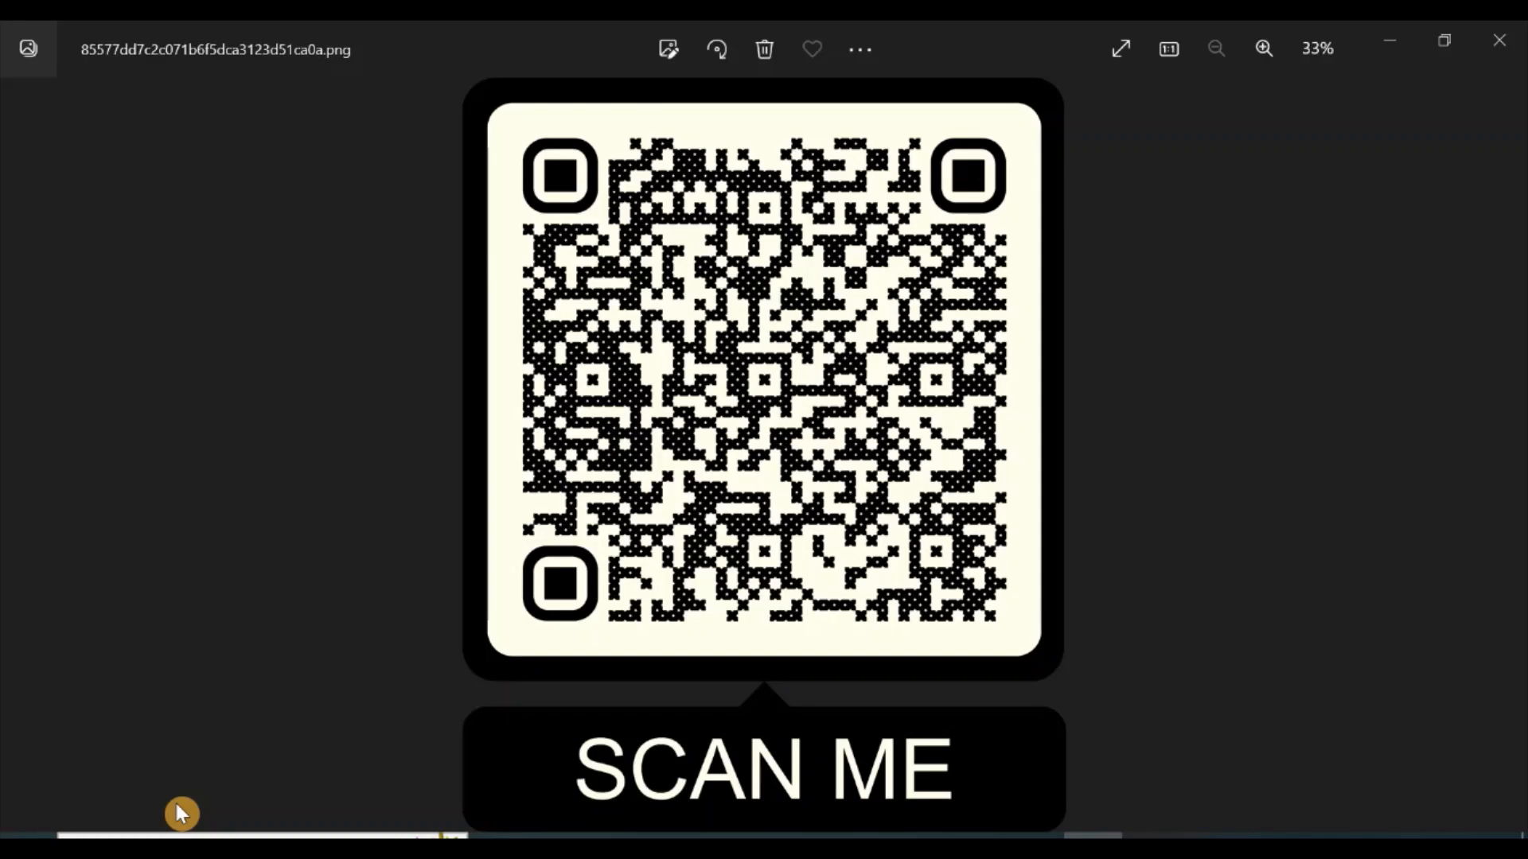
{"action": "left_click", "coordinate": [1499, 40]}
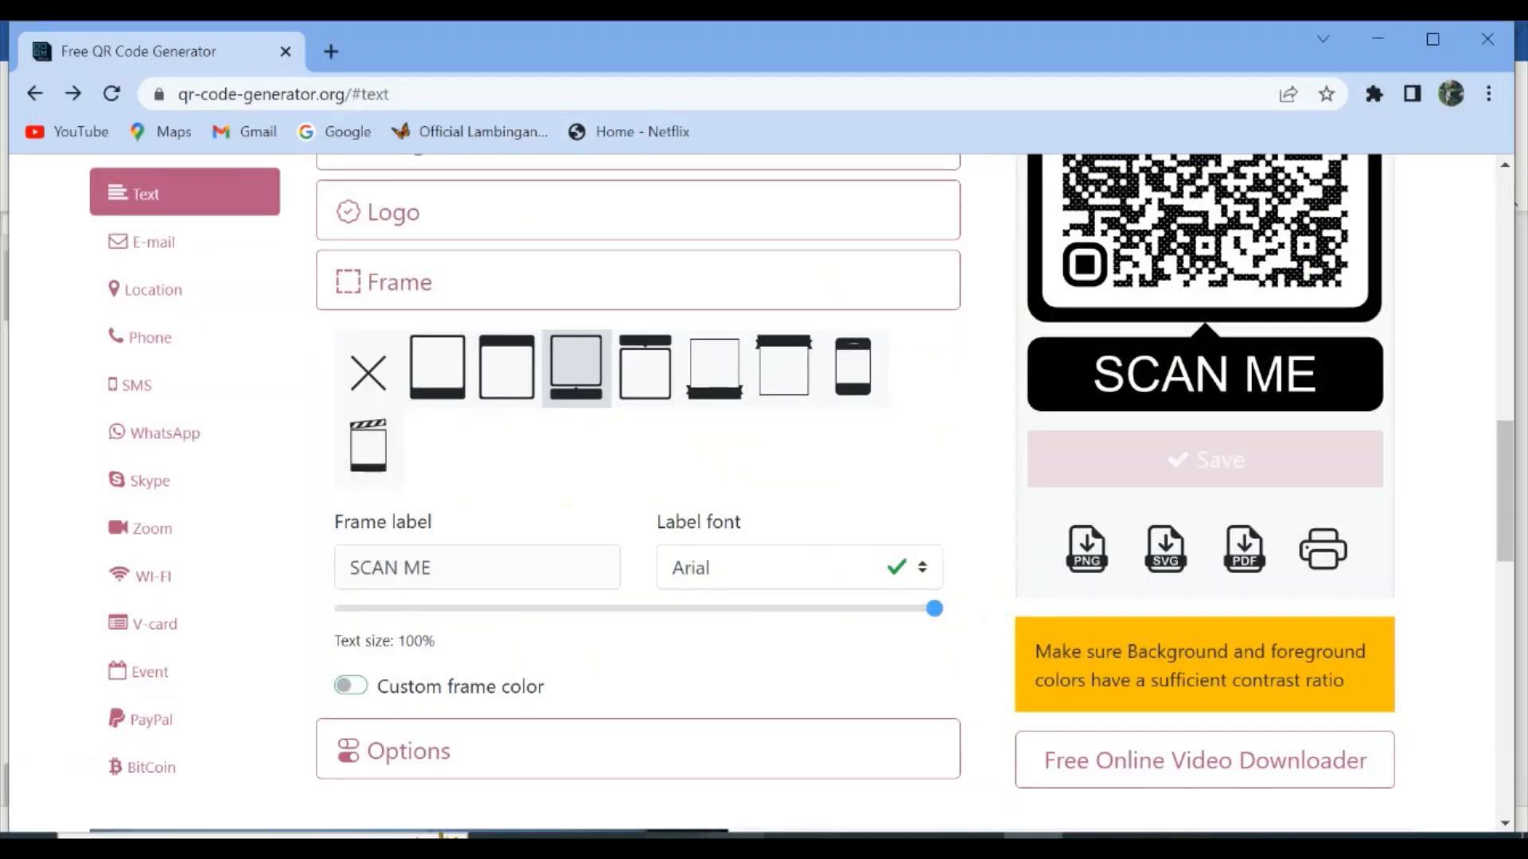
- In File Explorer's Downloads folder, rename the newly downloaded second QR code image as vagina
{"action": "left_click", "coordinate": [734, 844]}
{"action": "left_click", "coordinate": [289, 368]}
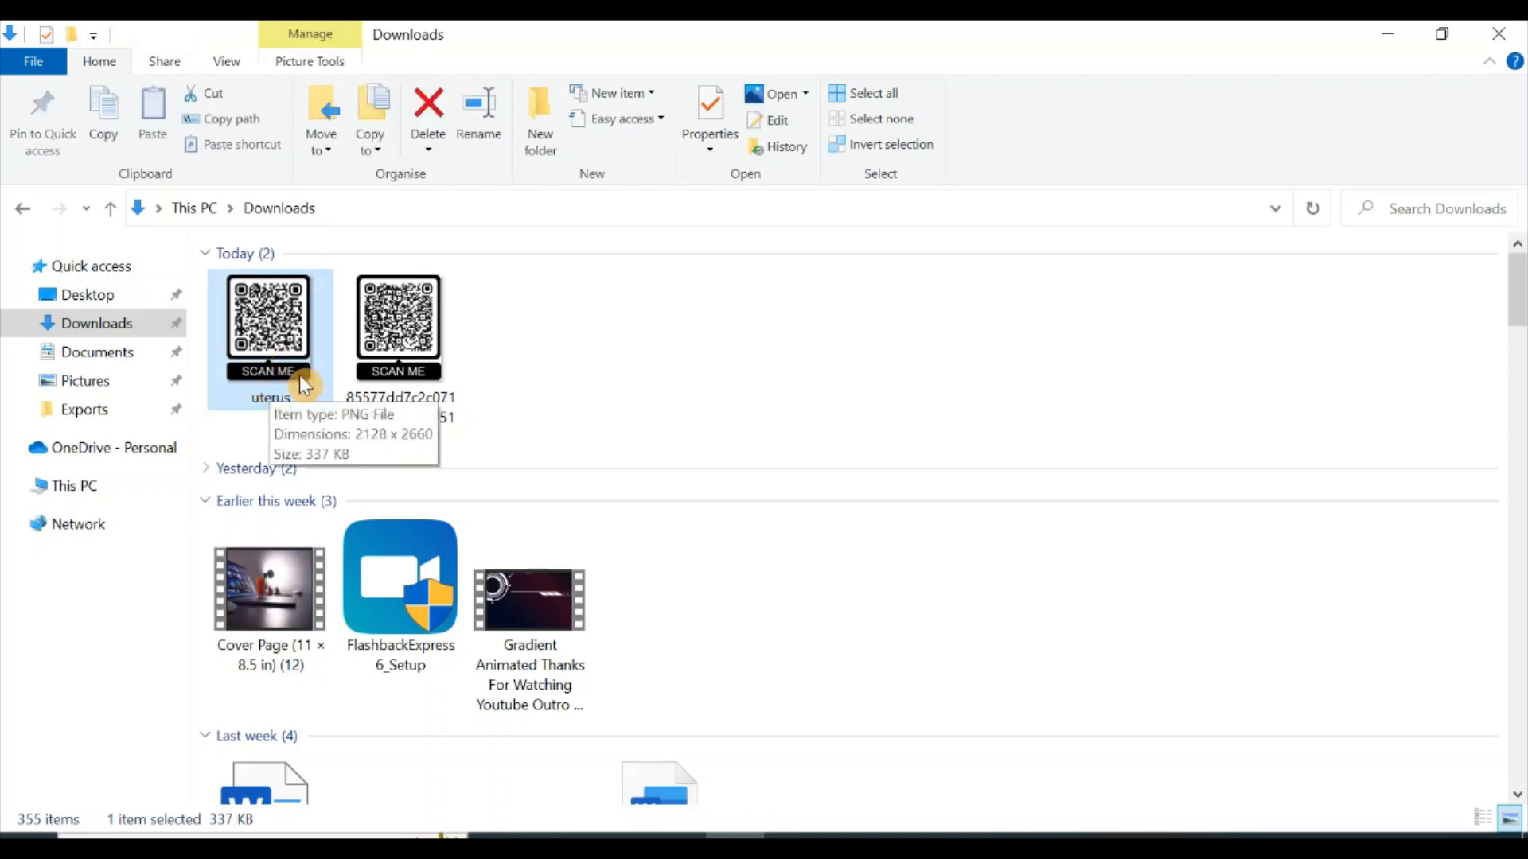
{"action": "left_click", "coordinate": [408, 375]}
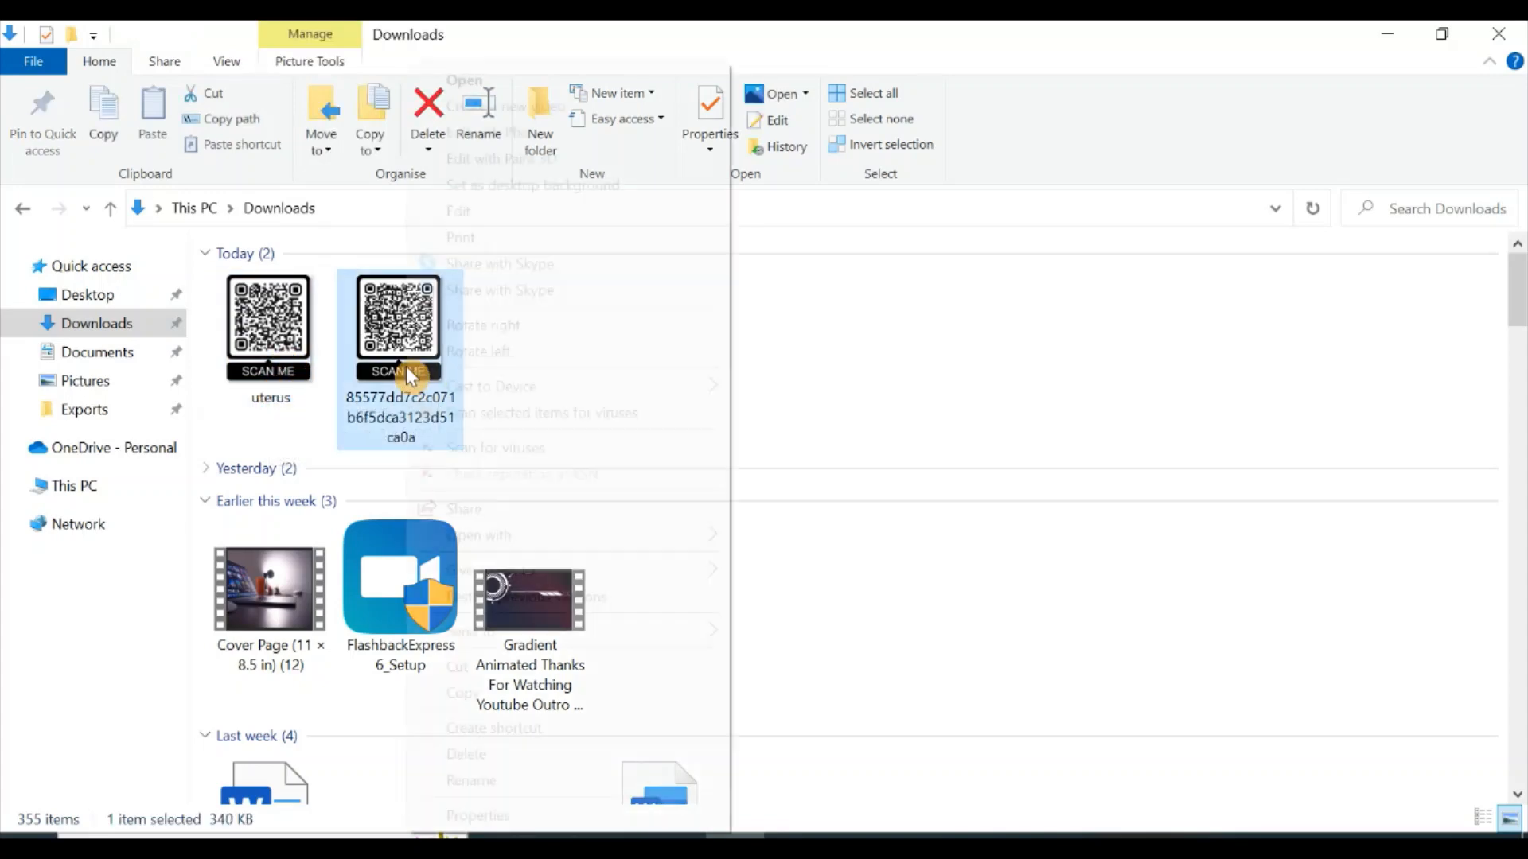
{"action": "right_click", "coordinate": [408, 372]}
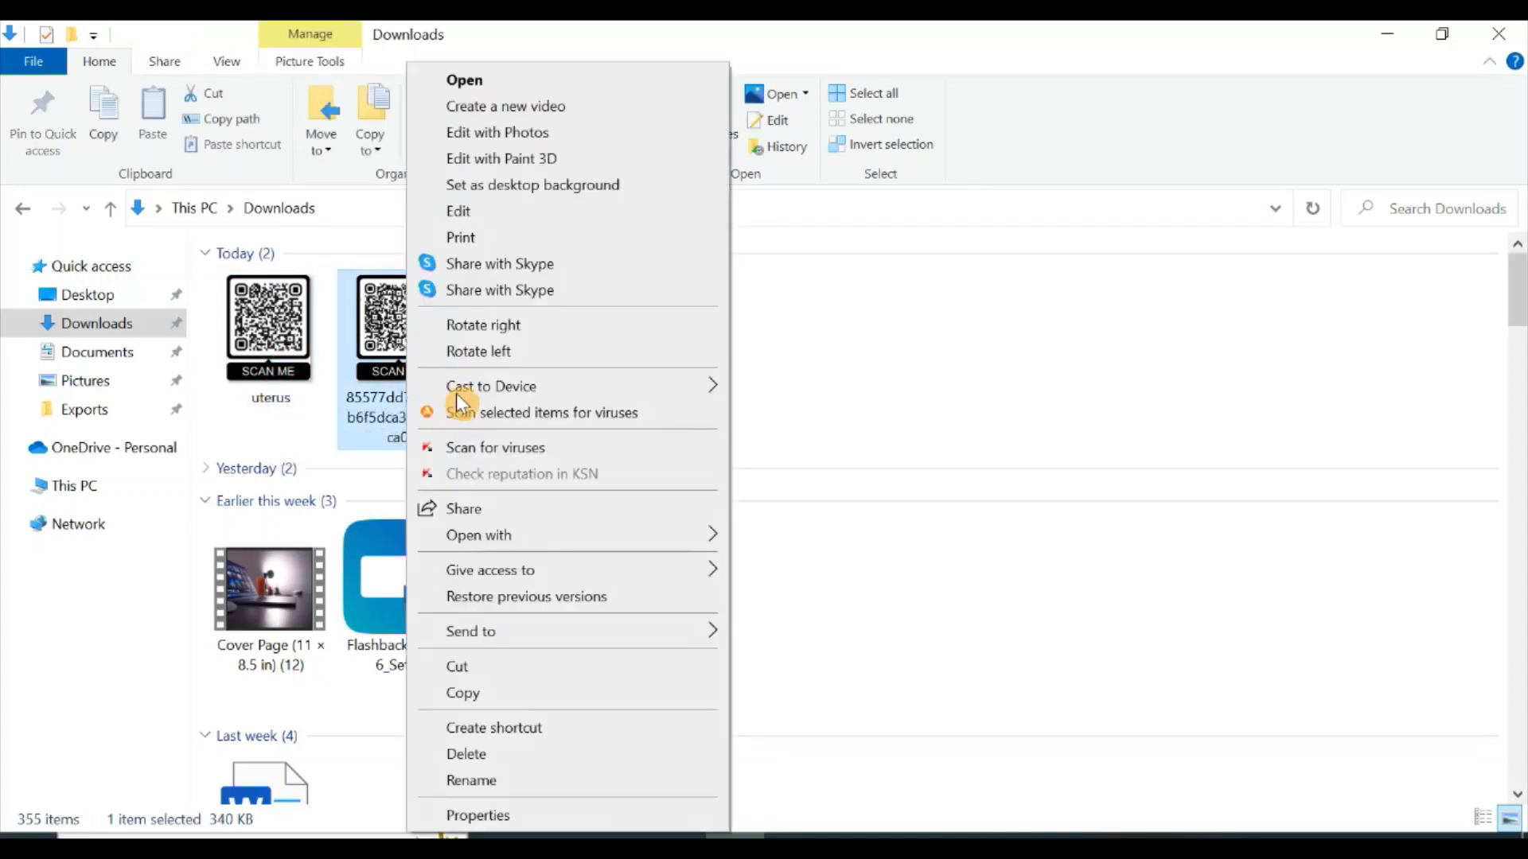
{"action": "left_click", "coordinate": [562, 790]}
{"action": "type", "text": "vagina"}
{"action": "key", "text": "Return"}
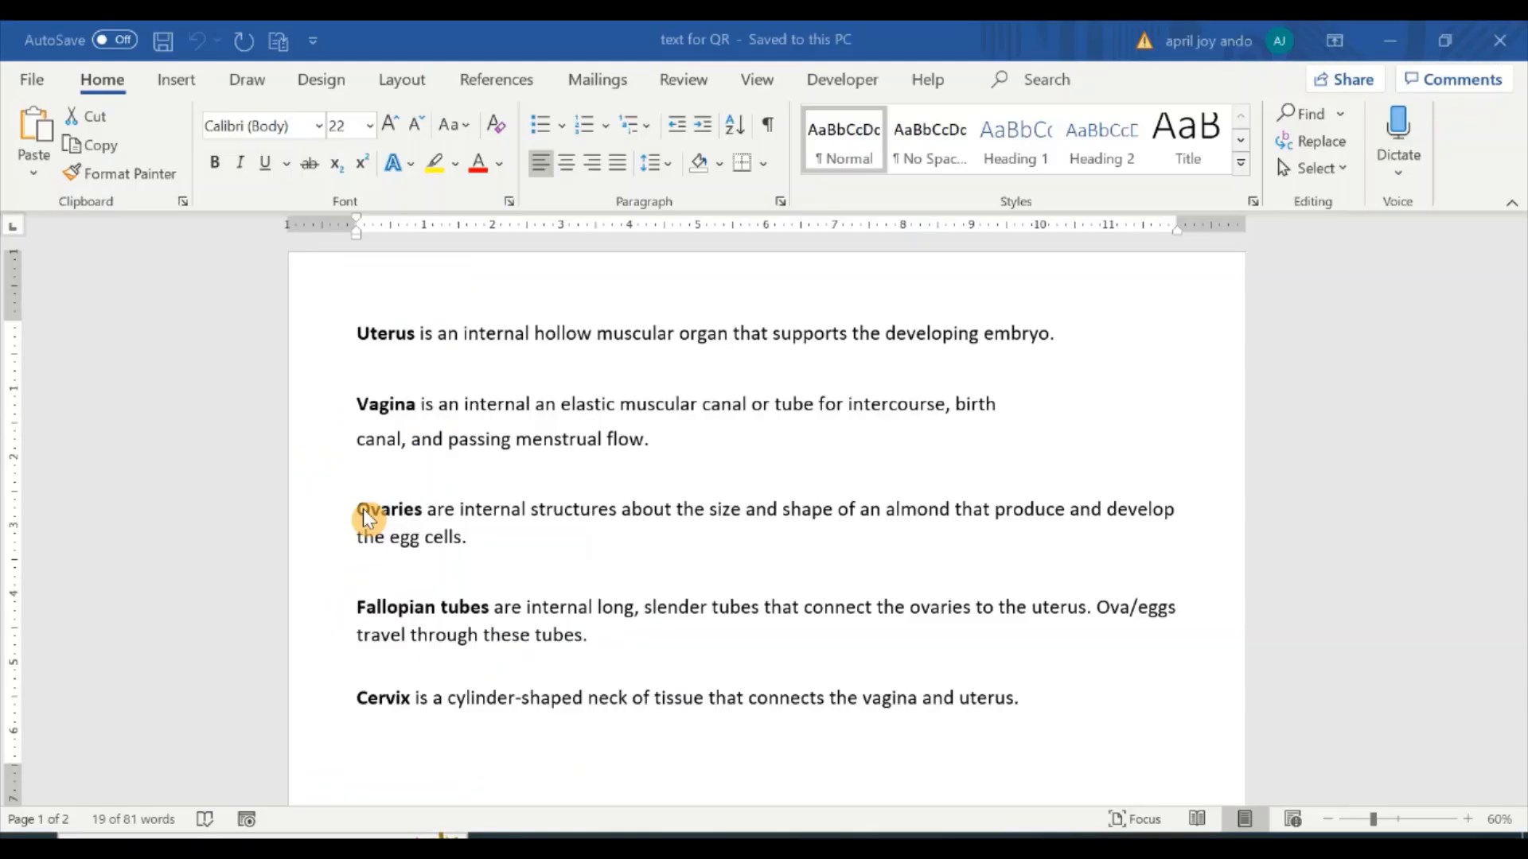
- Copy the two-line Ovaries definition from the Word document and paste it as the QR code's message in Chrome
{"action": "left_click_drag", "start_coordinate": [363, 508], "coordinate": [347, 508]}
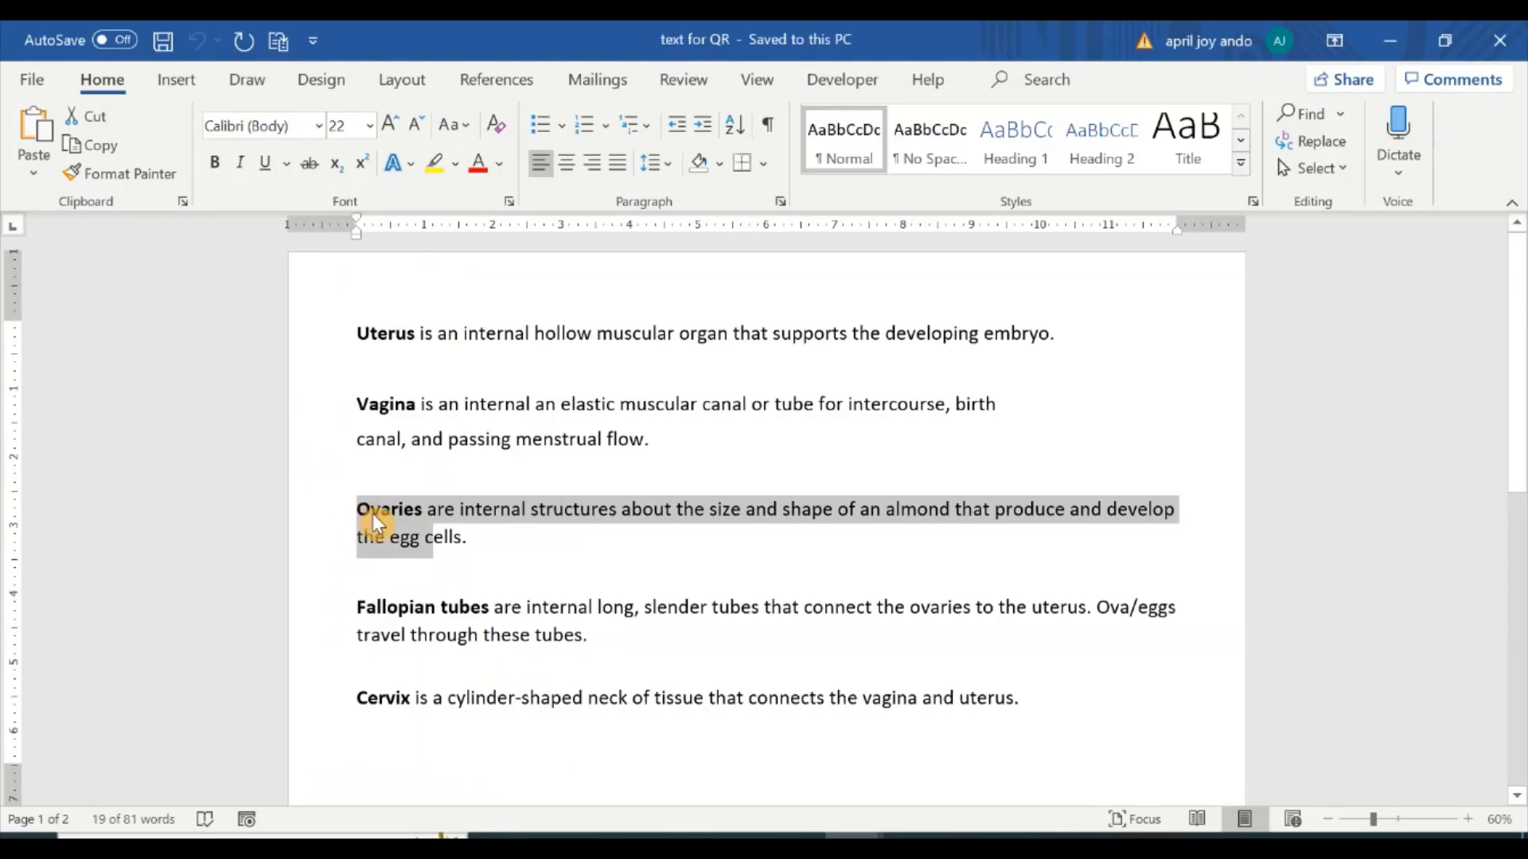
{"action": "key", "text": "shift+Down"}
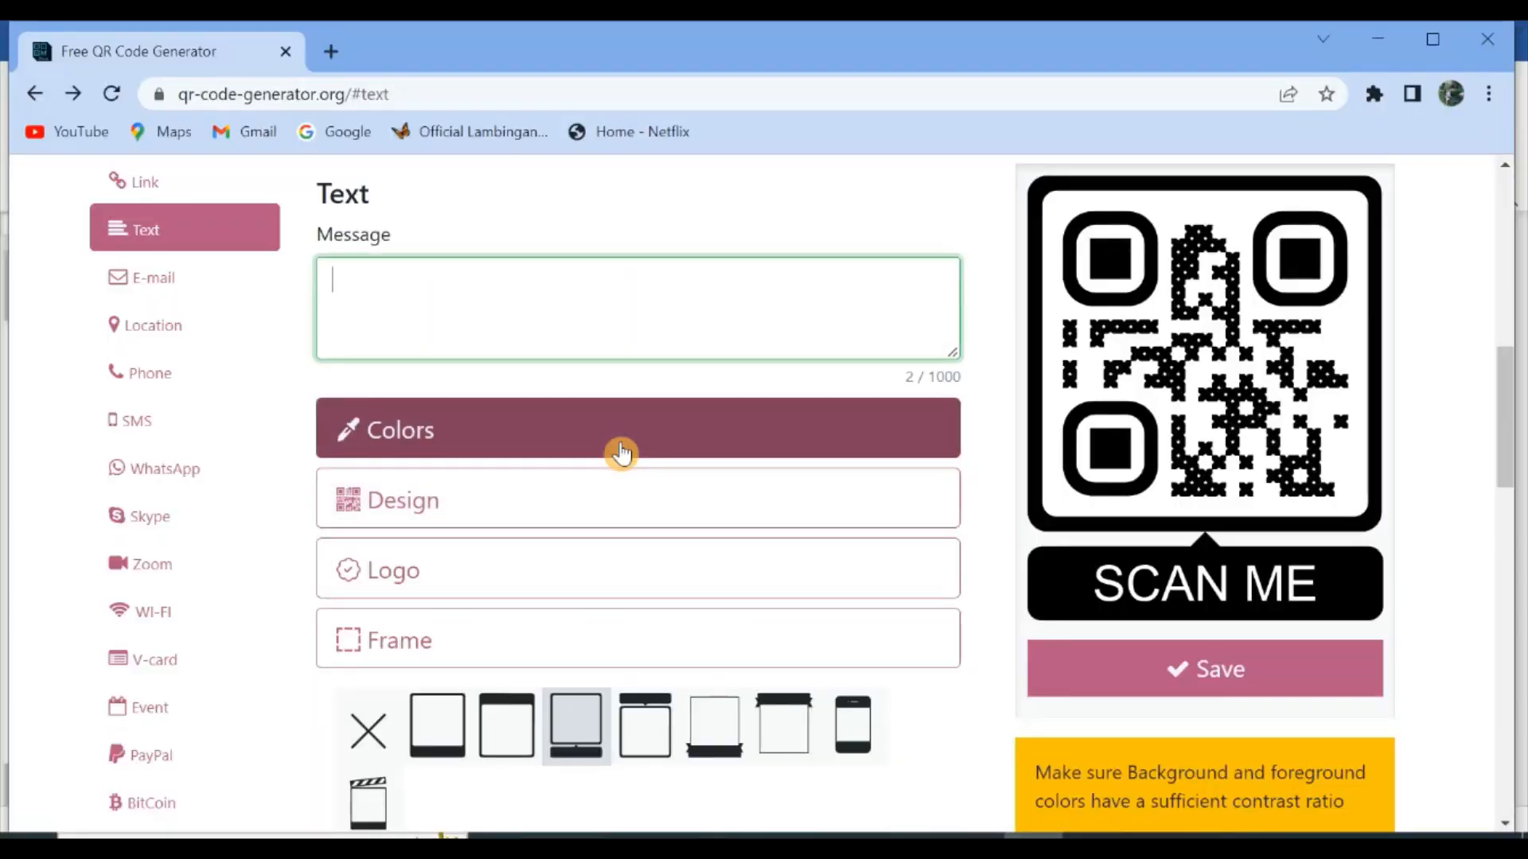
{"action": "type", "text": "Ovaries are internal structures about the size and shape of an almond that produce and develop the egg cells."}
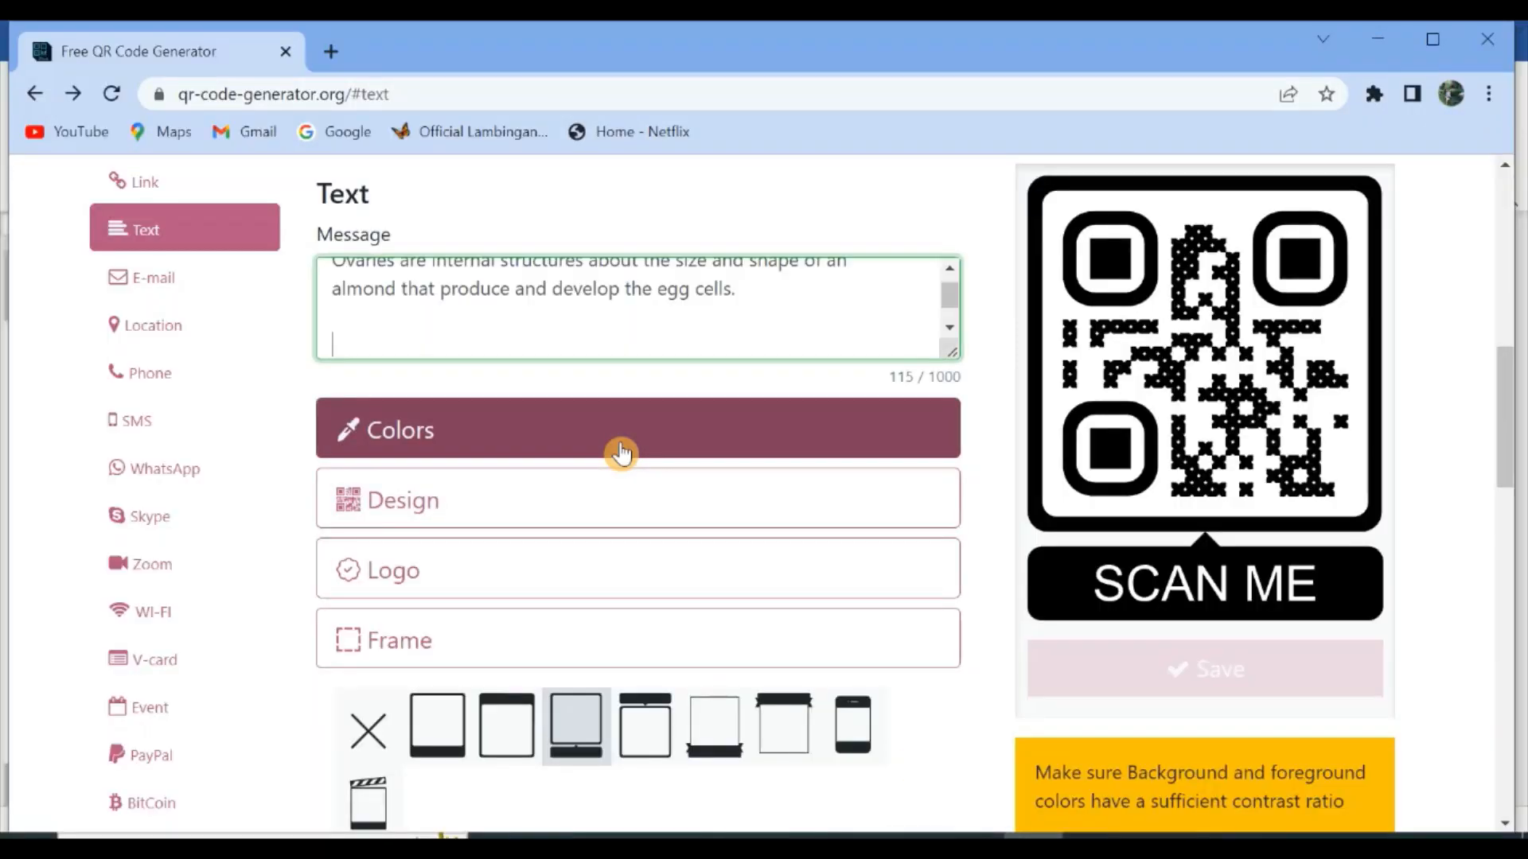
- Save the Ovaries QR code with the SCAN ME frame and download it as PNG
{"action": "left_click", "coordinate": [645, 724]}
{"action": "scroll", "coordinate": [649, 724], "scroll_direction": "down", "scroll_amount": 3}
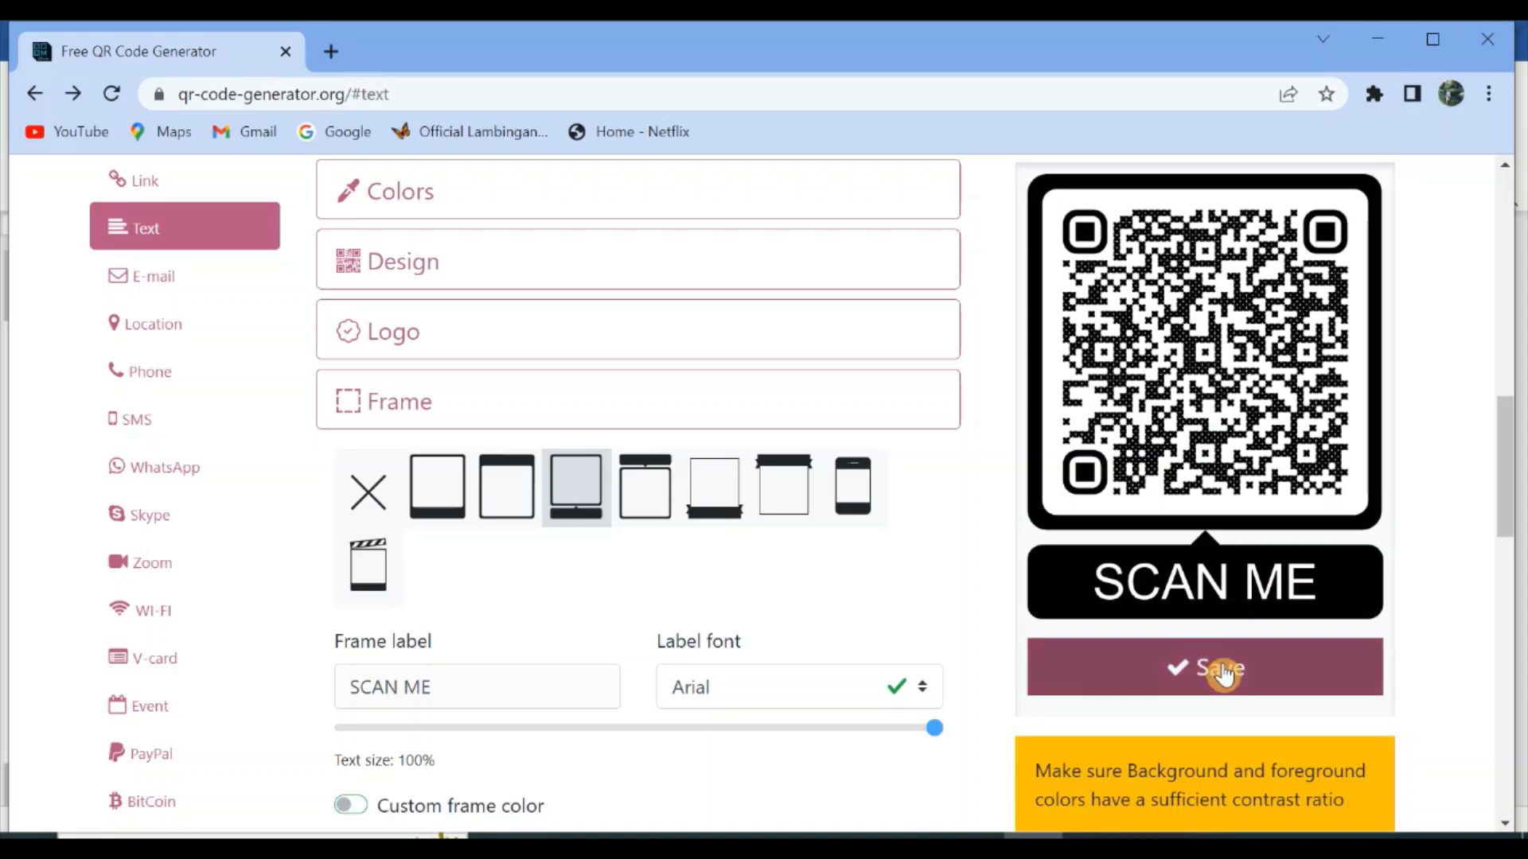
{"action": "left_click", "coordinate": [1222, 670]}
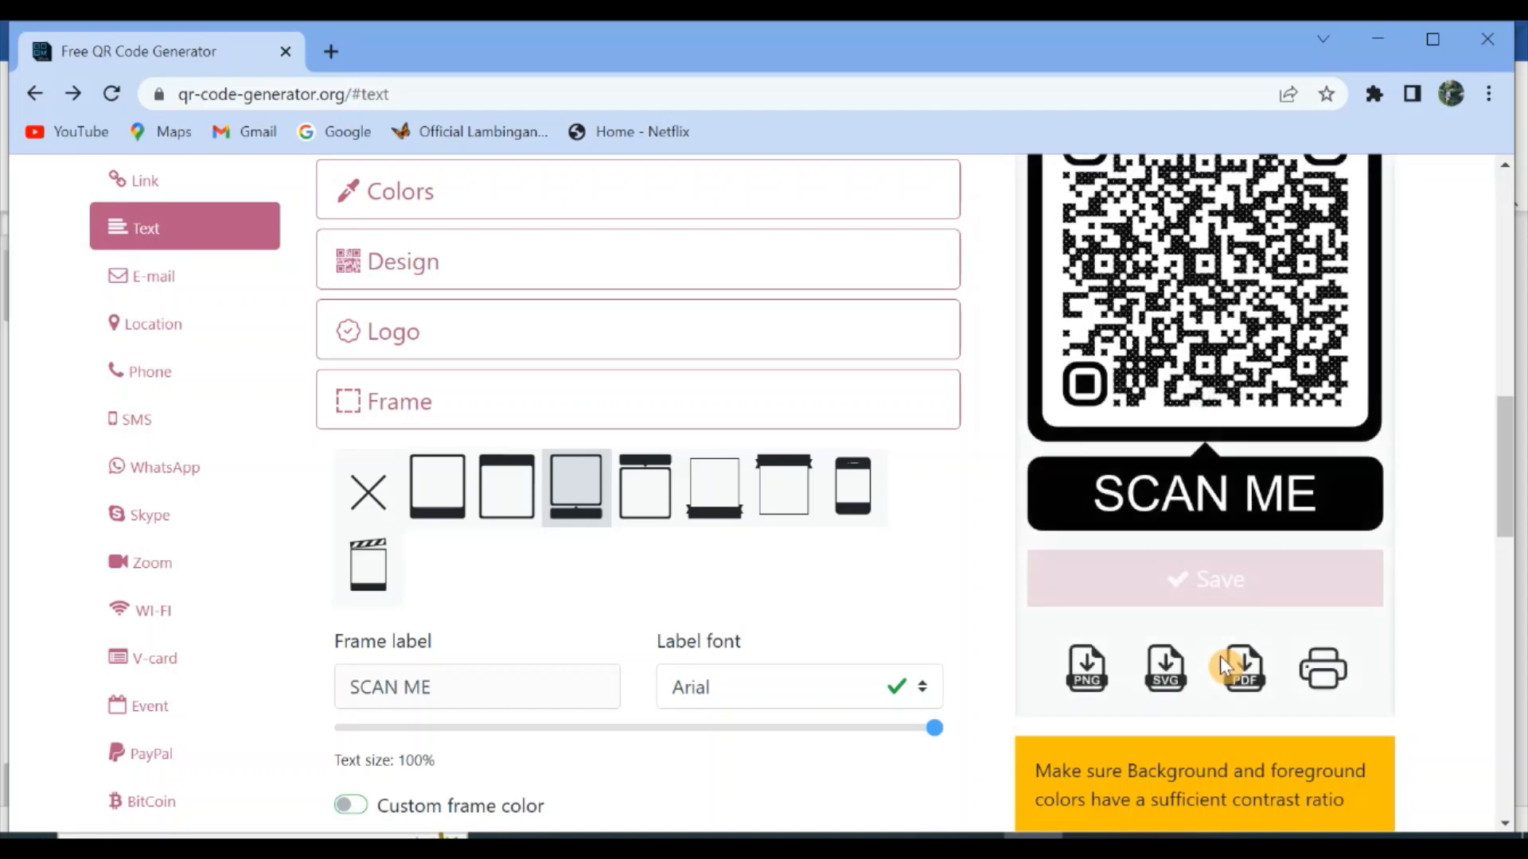
{"action": "left_click", "coordinate": [1092, 680]}
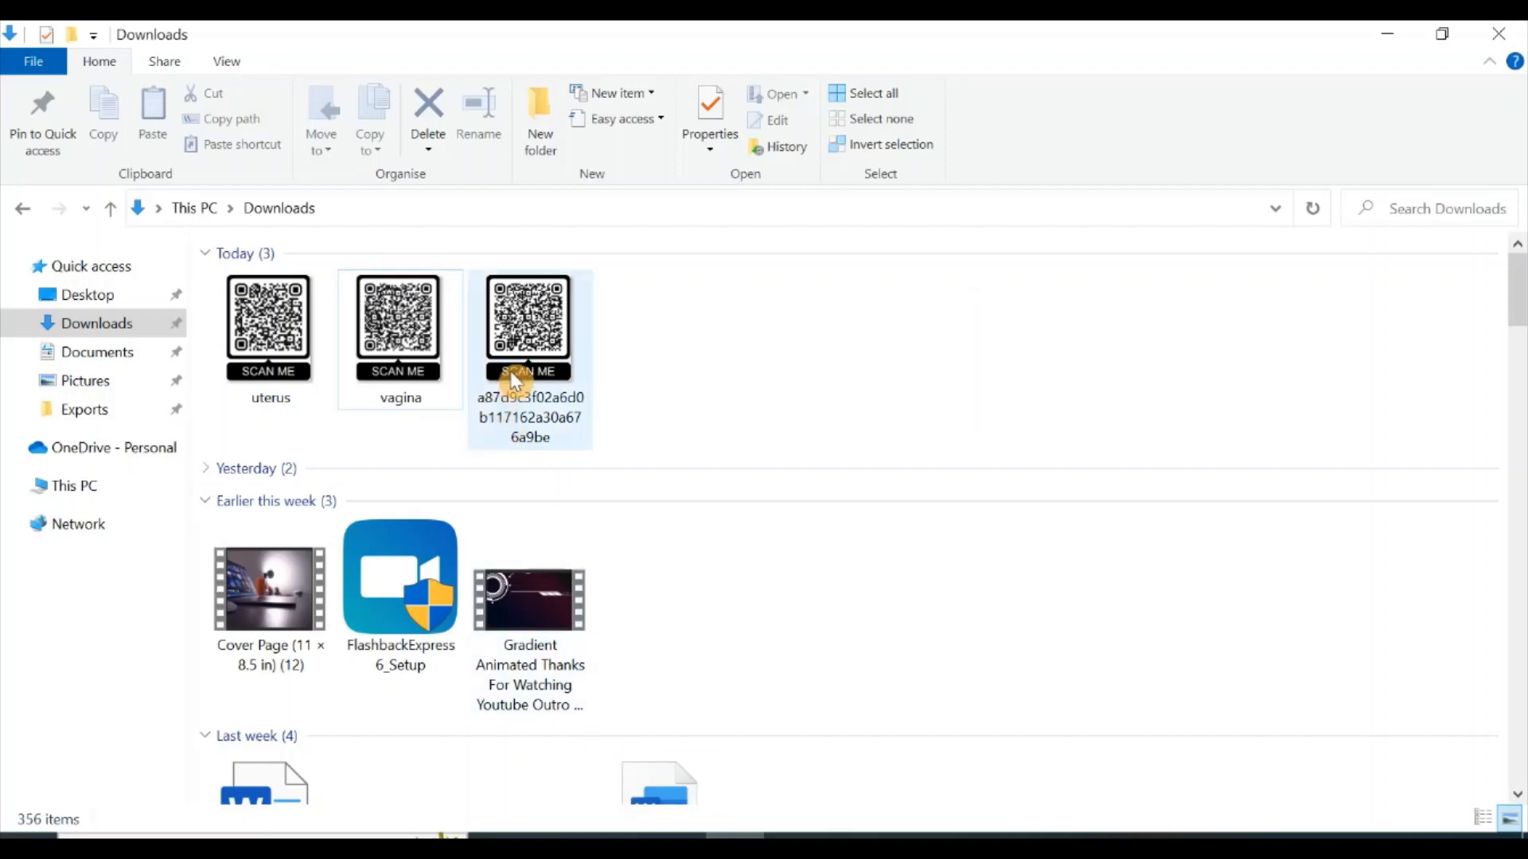
- In File Explorer's Downloads folder, rename the newly downloaded third QR code image as ovaries
{"action": "right_click", "coordinate": [512, 383]}
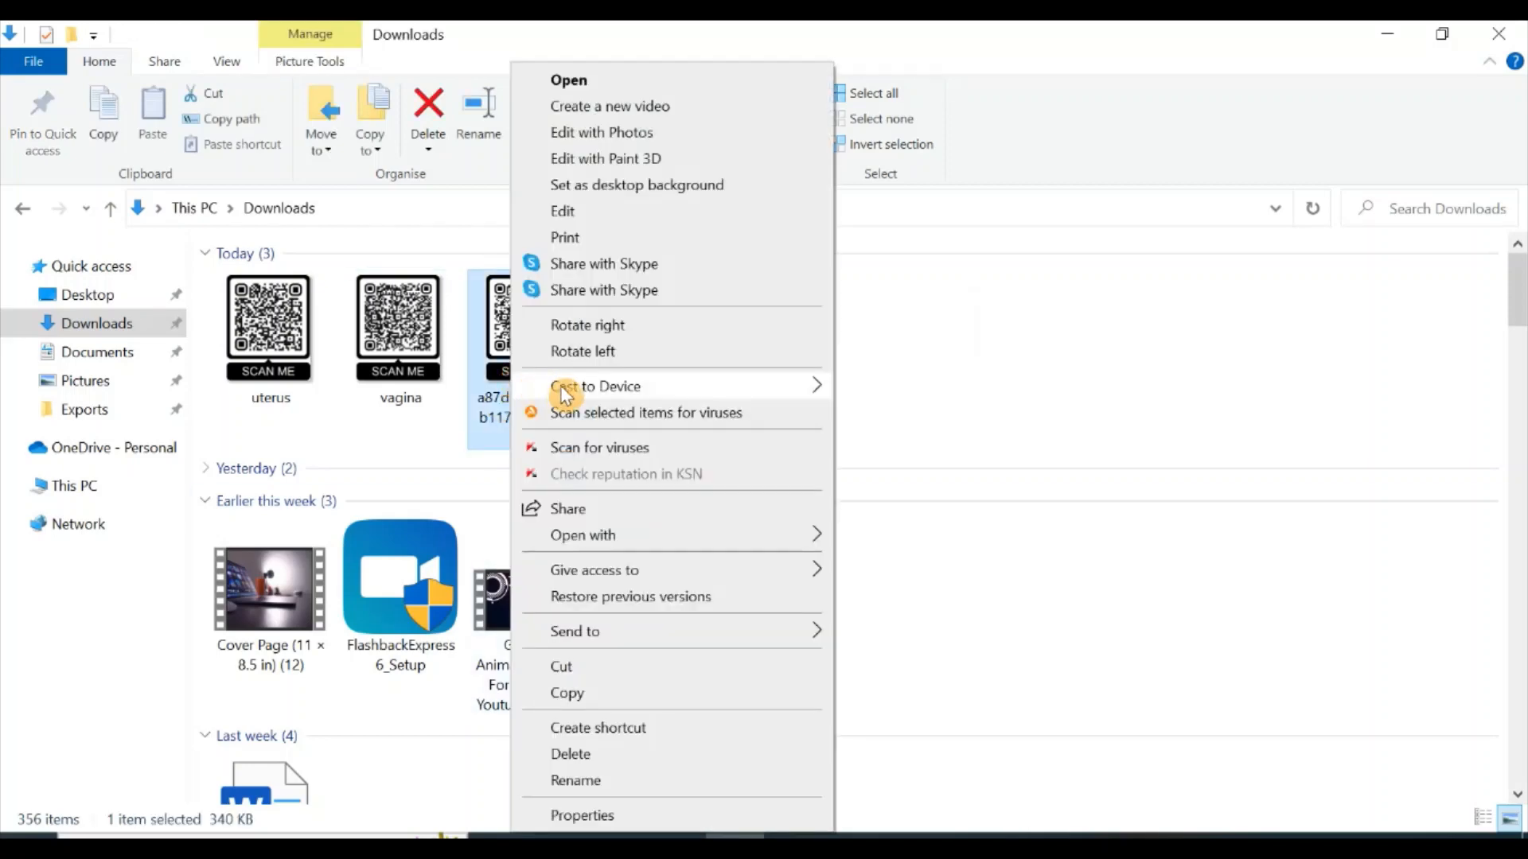
{"action": "left_click", "coordinate": [625, 779]}
{"action": "type", "text": "ovaries"}
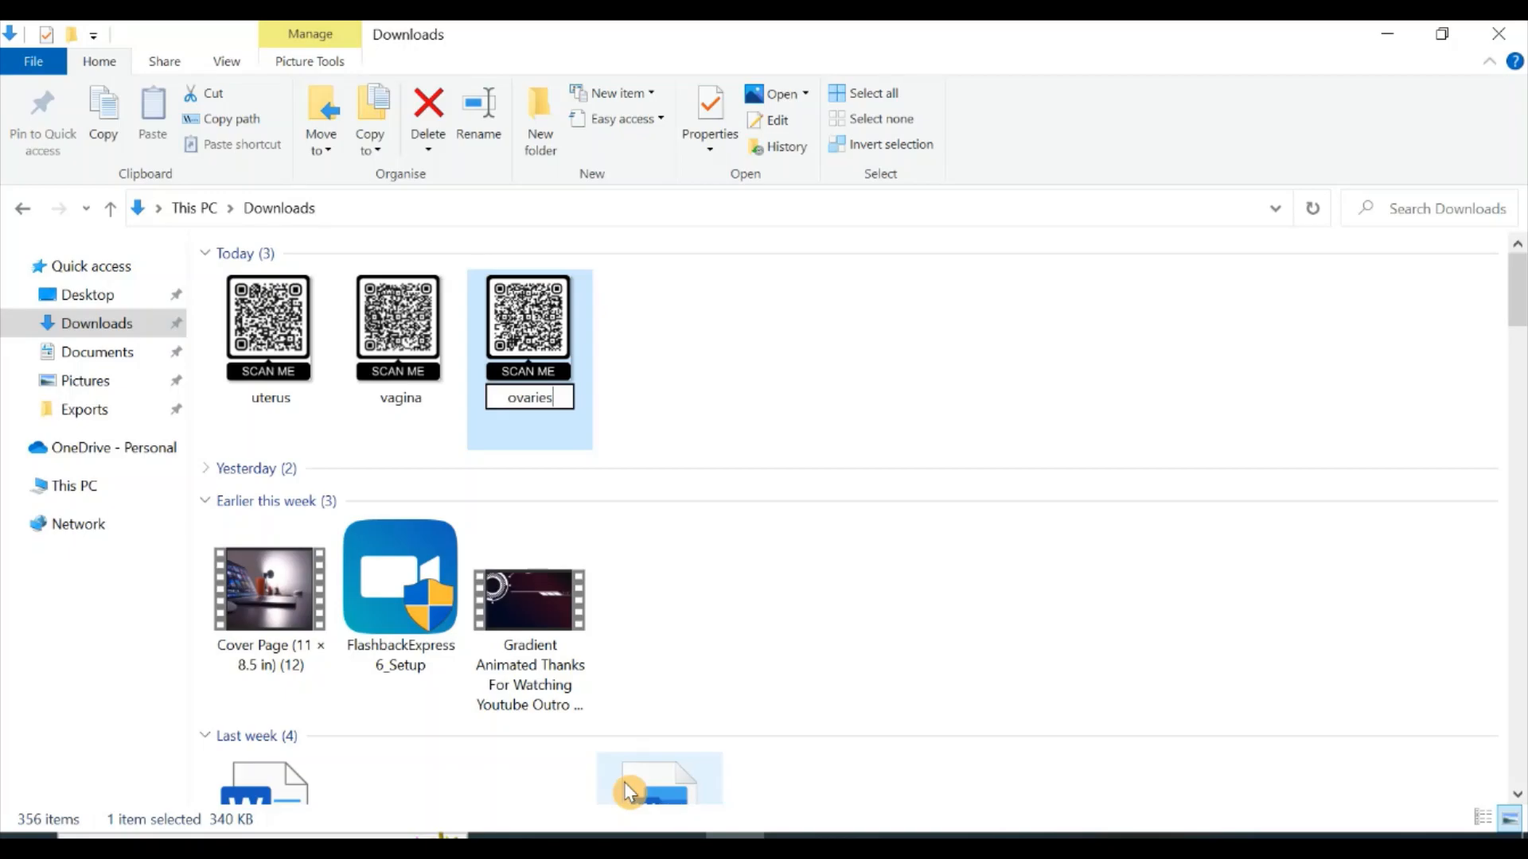
{"action": "key", "text": "Return"}
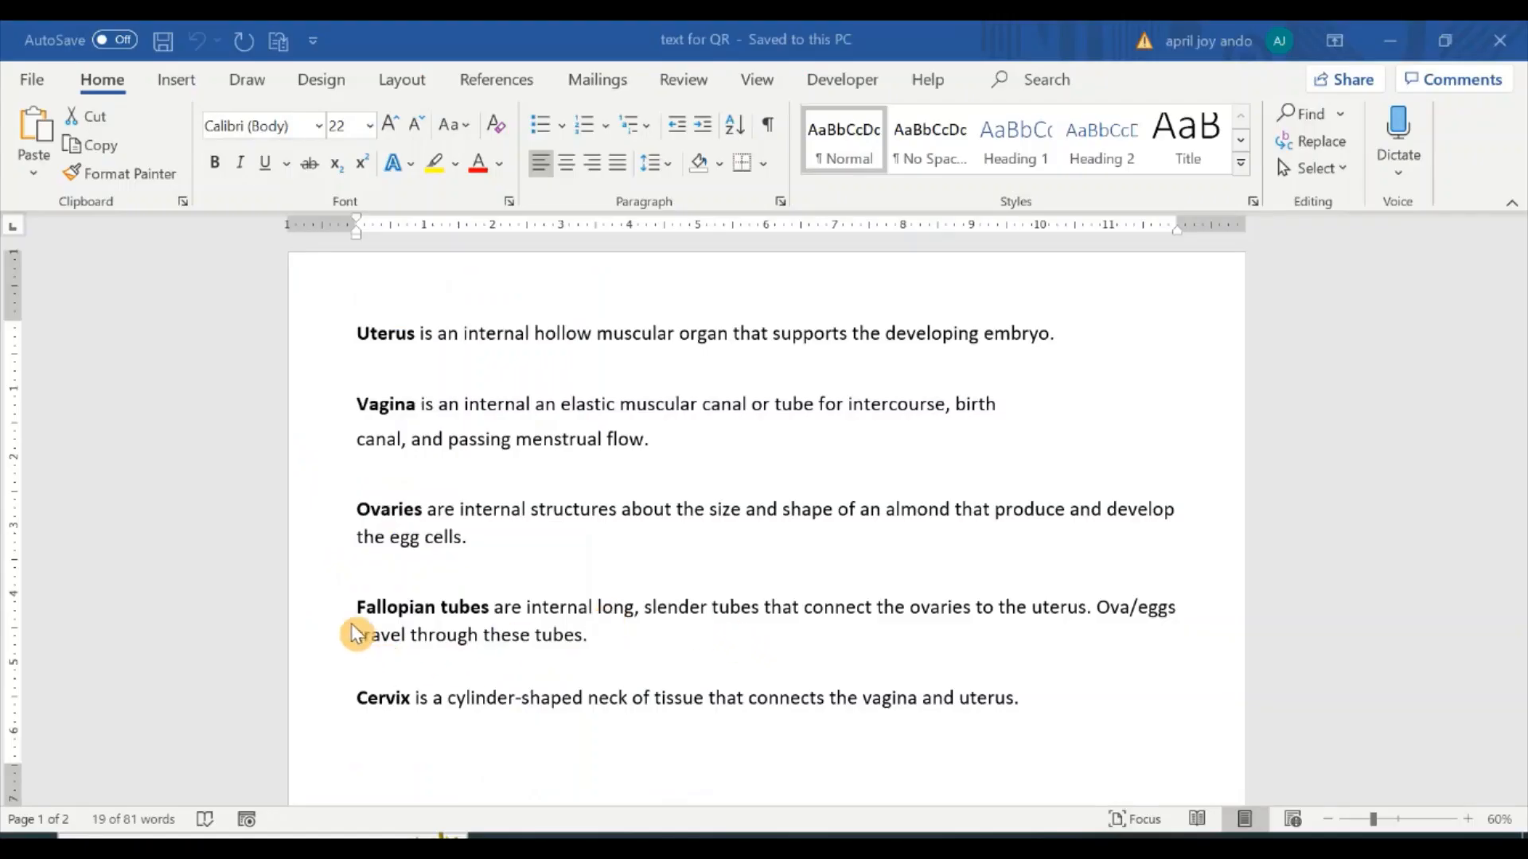
- Copy the Fallopian tubes definition from the Word document and paste it as the QR code's message in Chrome
{"action": "triple_click", "coordinate": [358, 611]}
{"action": "key", "text": "ctrl+c"}
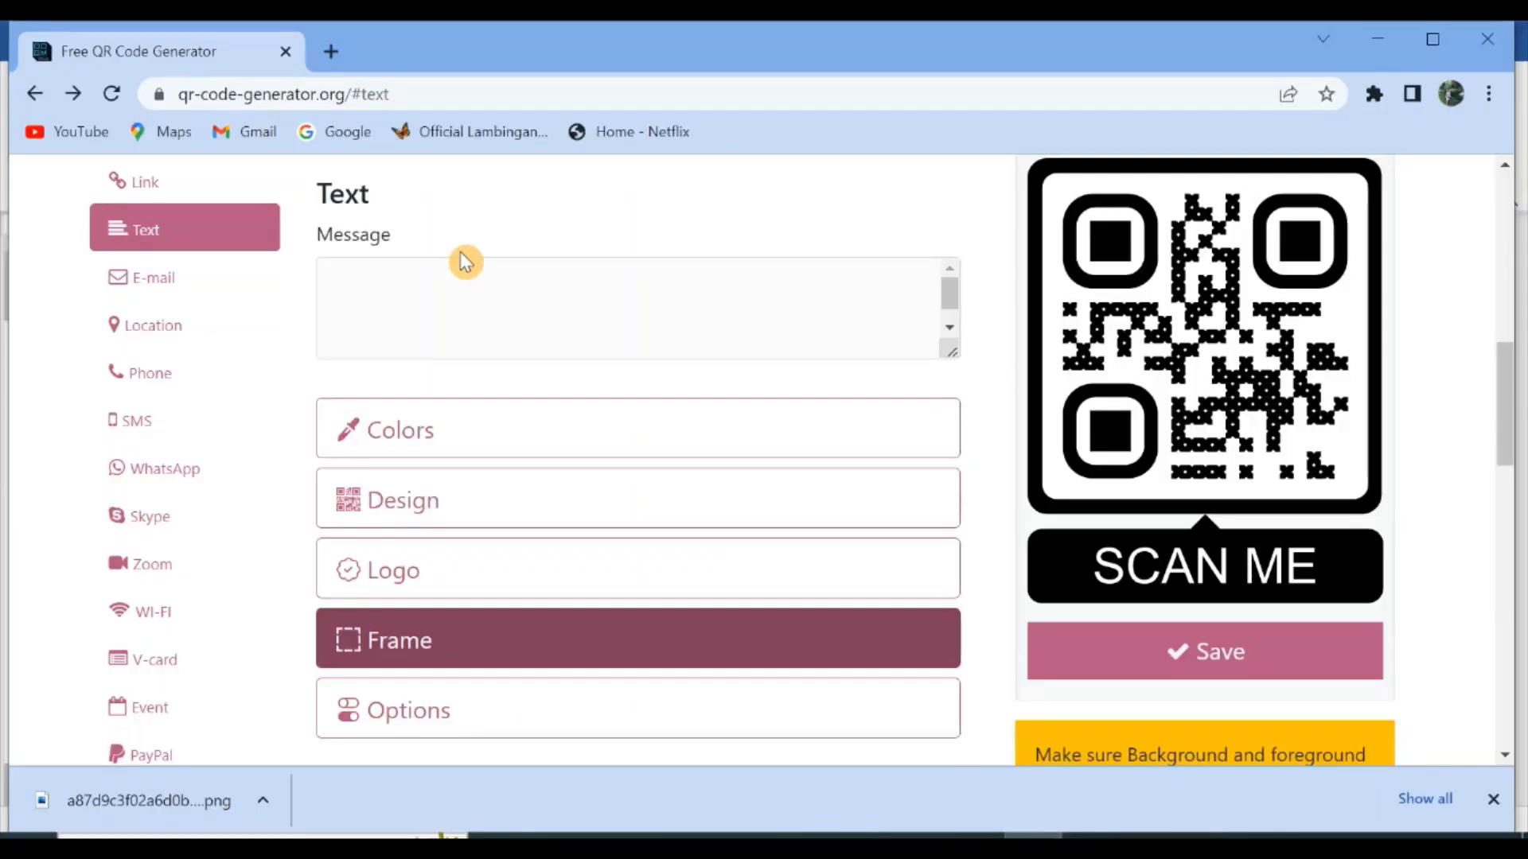
{"action": "left_click", "coordinate": [446, 260]}
{"action": "key", "text": "ctrl+v"}
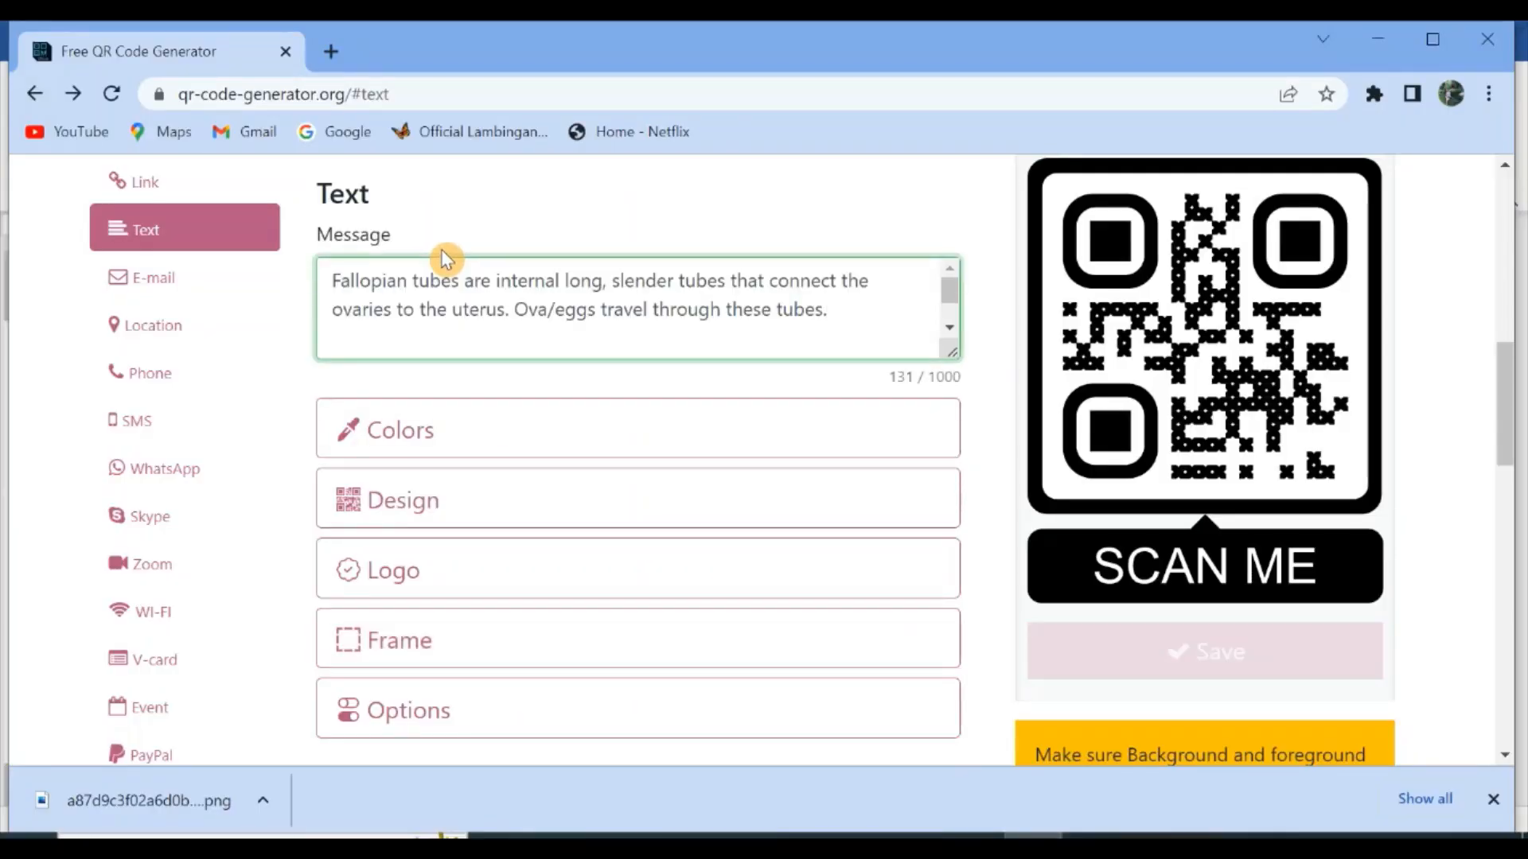
- Save the Fallopian tubes QR code and download it as PNG
{"action": "left_click", "coordinate": [1207, 669]}
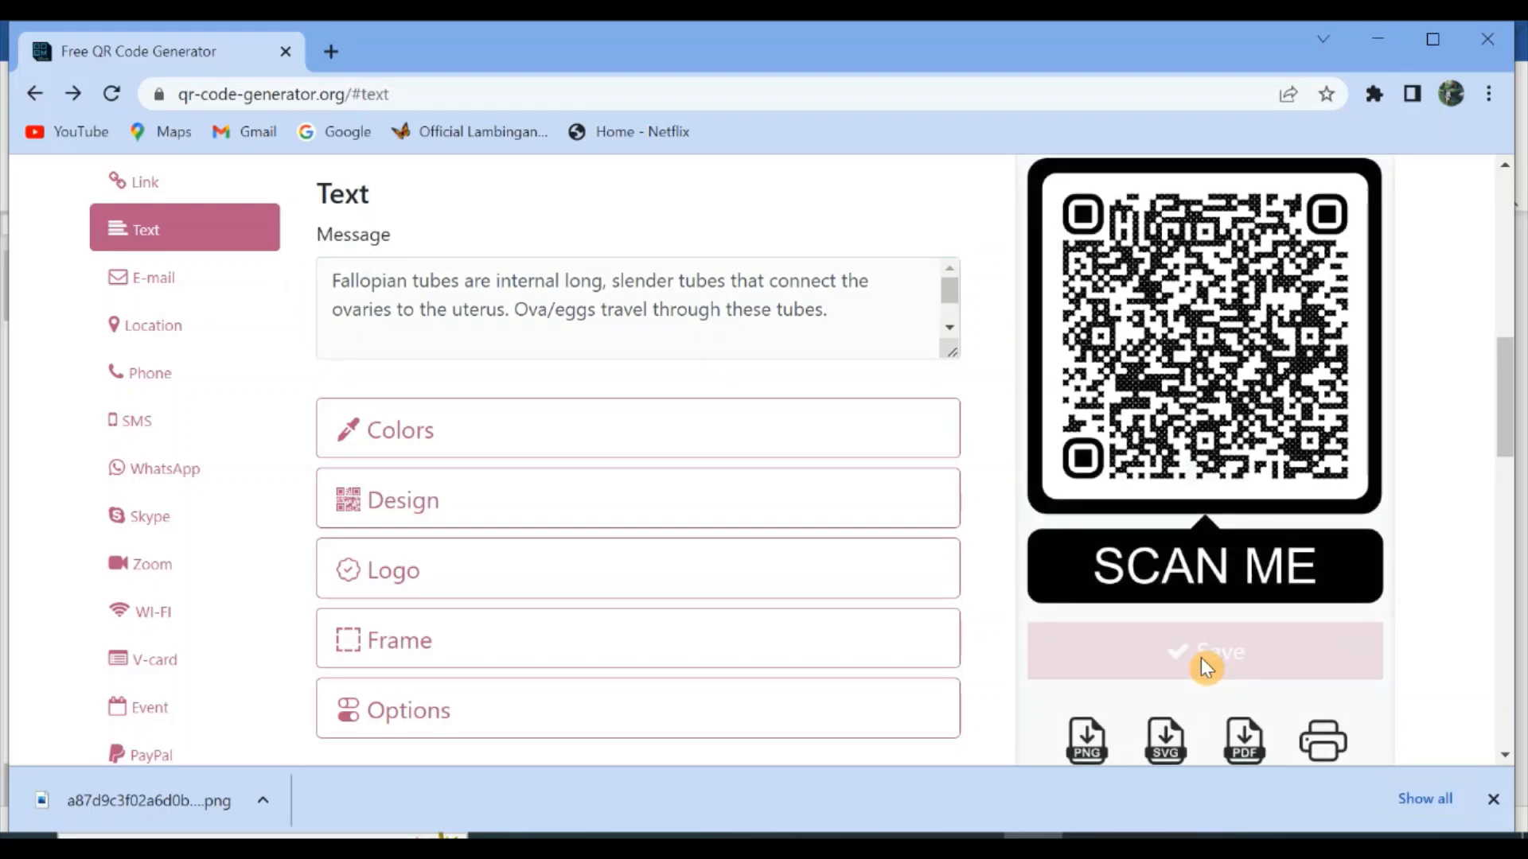
{"action": "left_click", "coordinate": [1087, 756]}
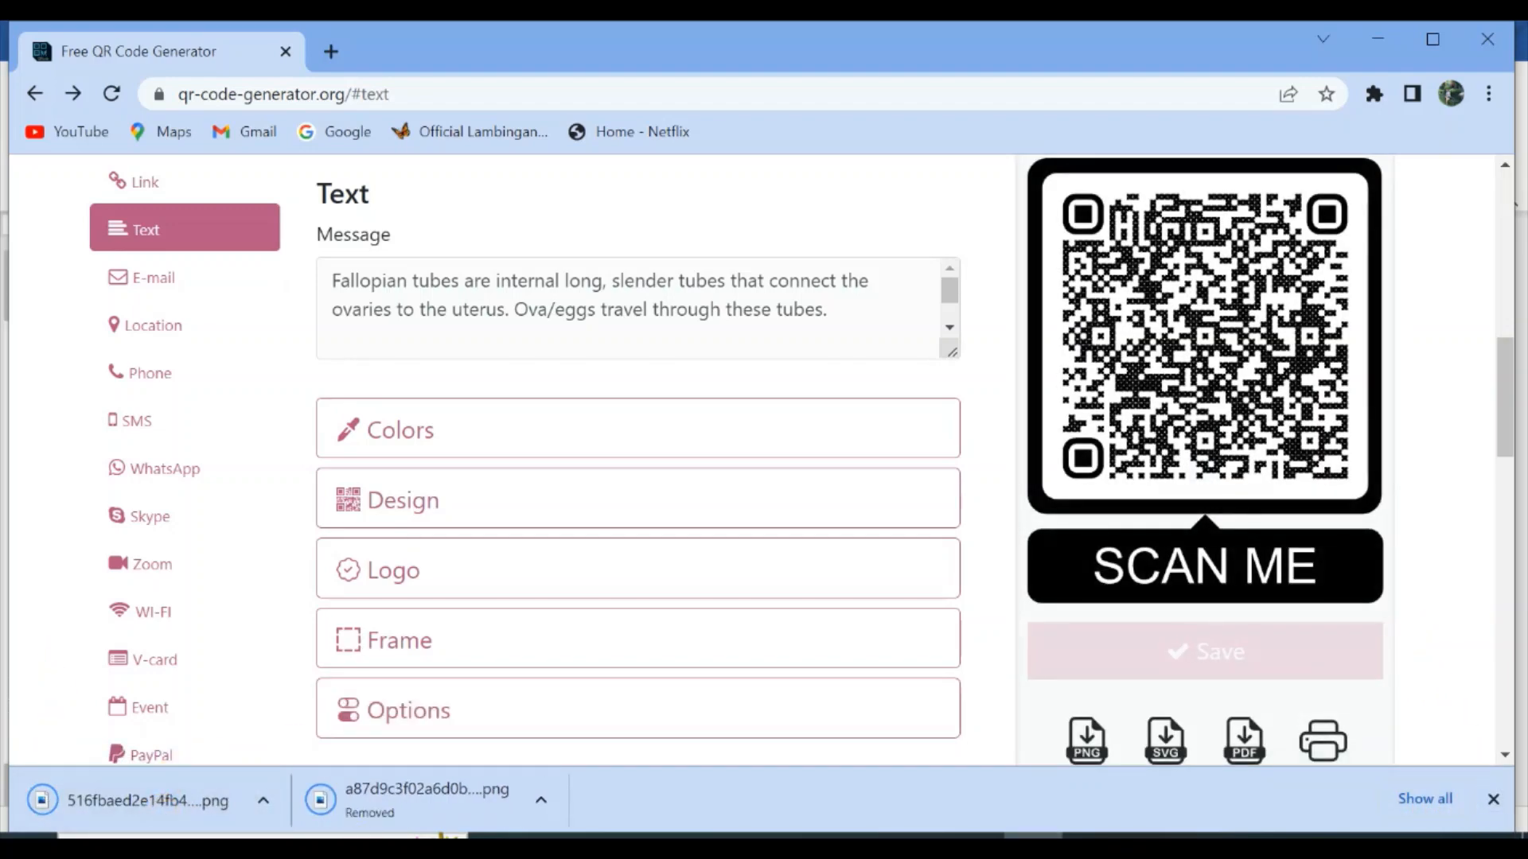
- In File Explorer's Downloads folder, rename the newly downloaded fourth QR code image as fallopian tube
{"action": "left_click", "coordinate": [735, 837]}
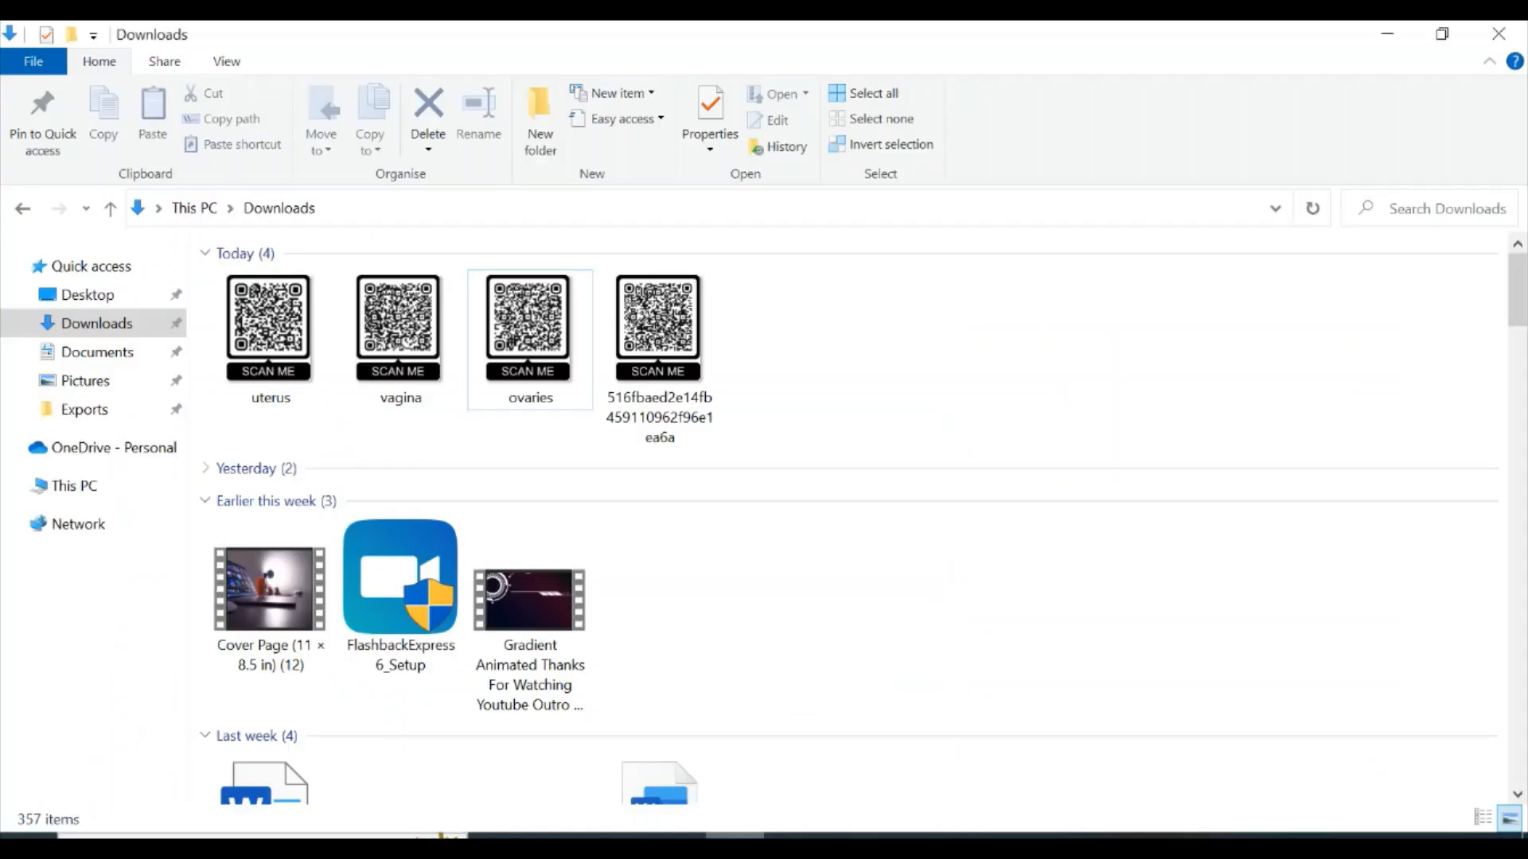
{"action": "left_click", "coordinate": [698, 411]}
{"action": "right_click", "coordinate": [697, 411]}
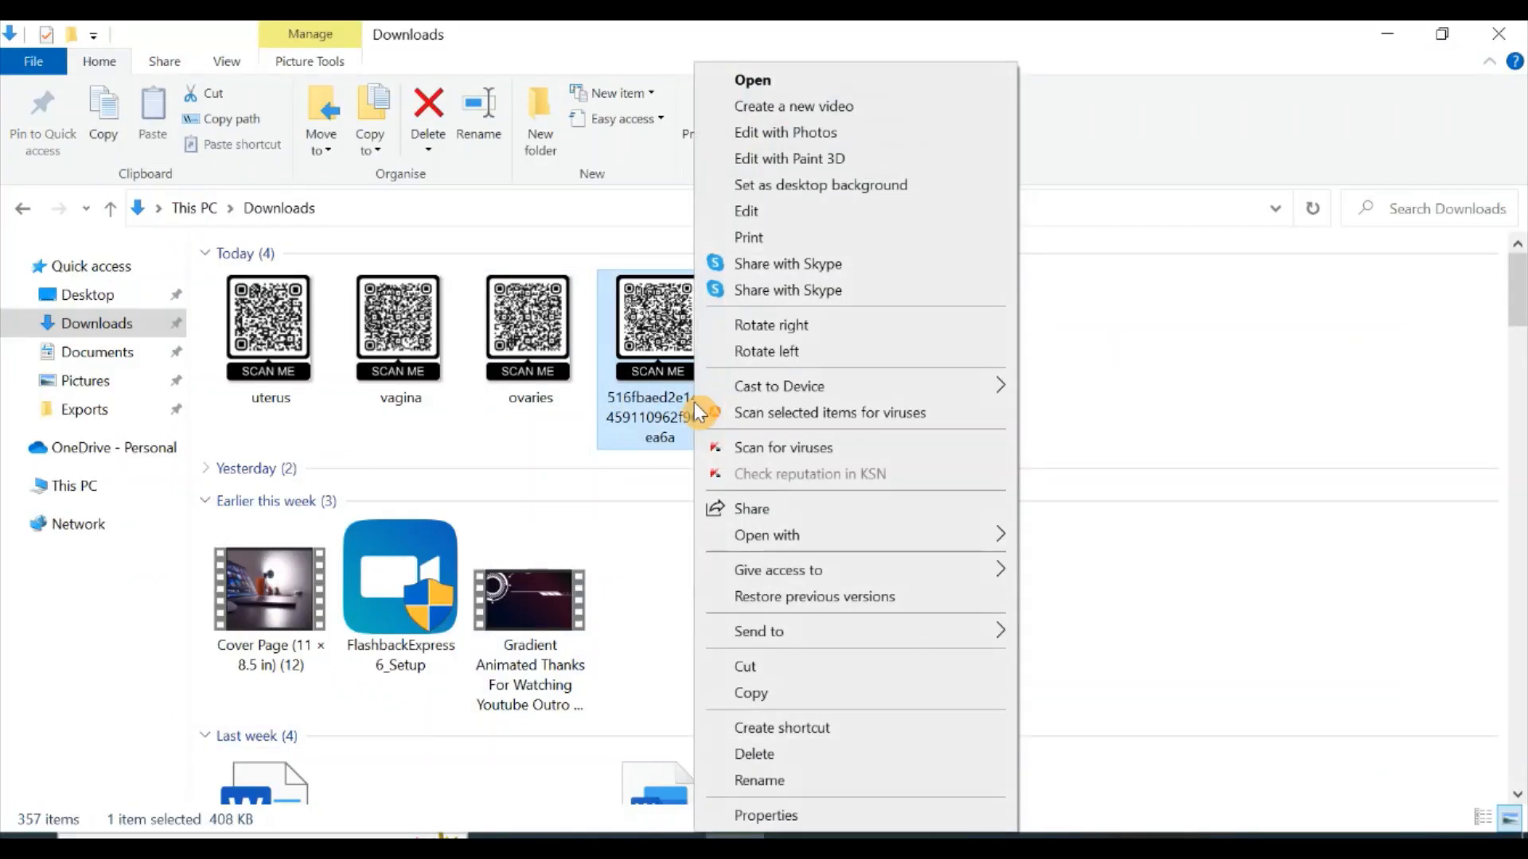
{"action": "left_click", "coordinate": [823, 790]}
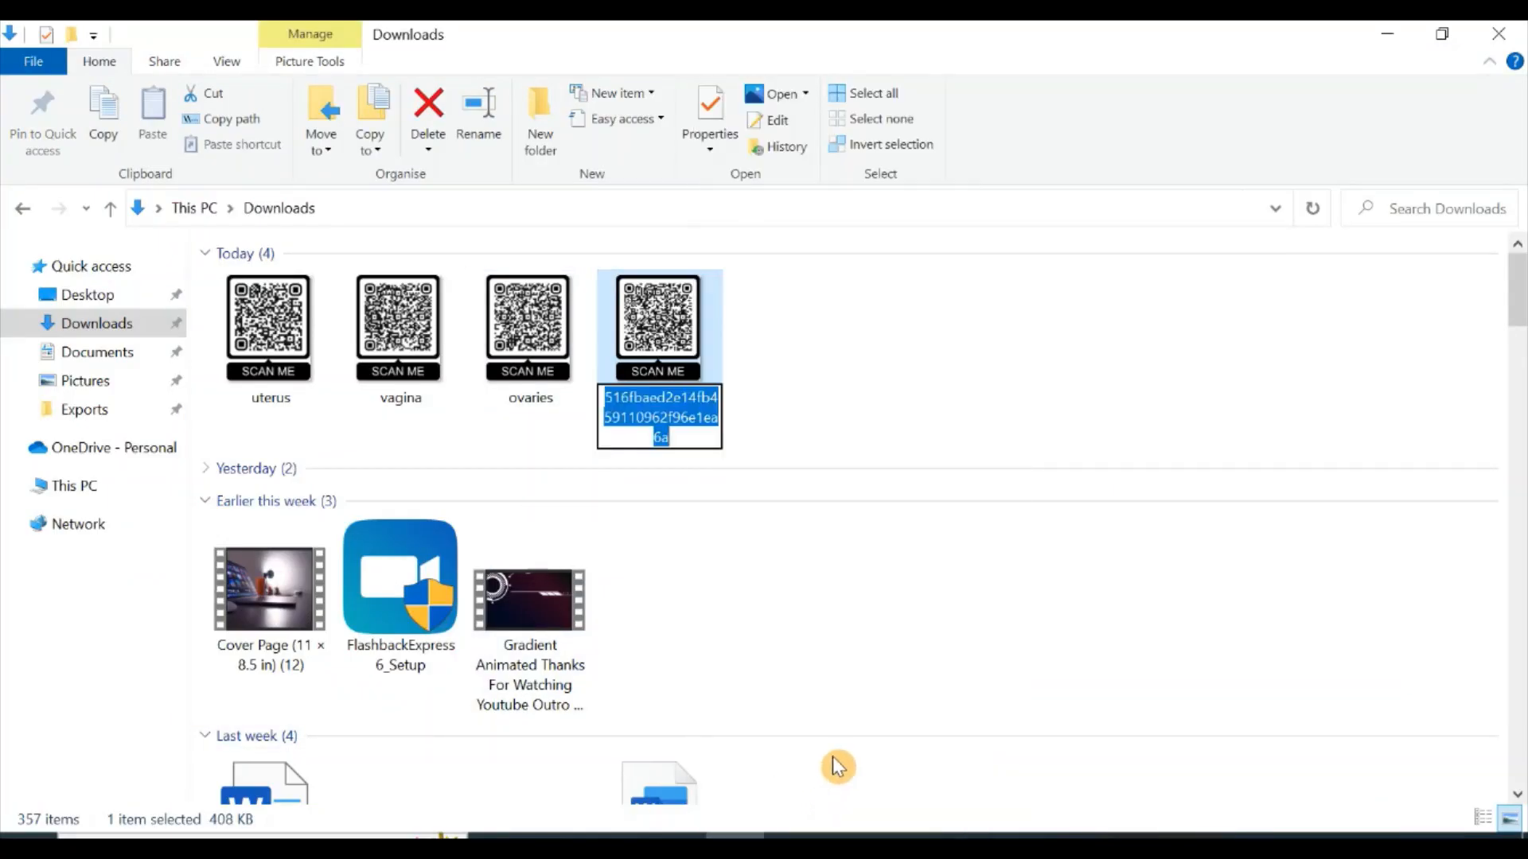
{"action": "type", "text": "fallopian tube"}
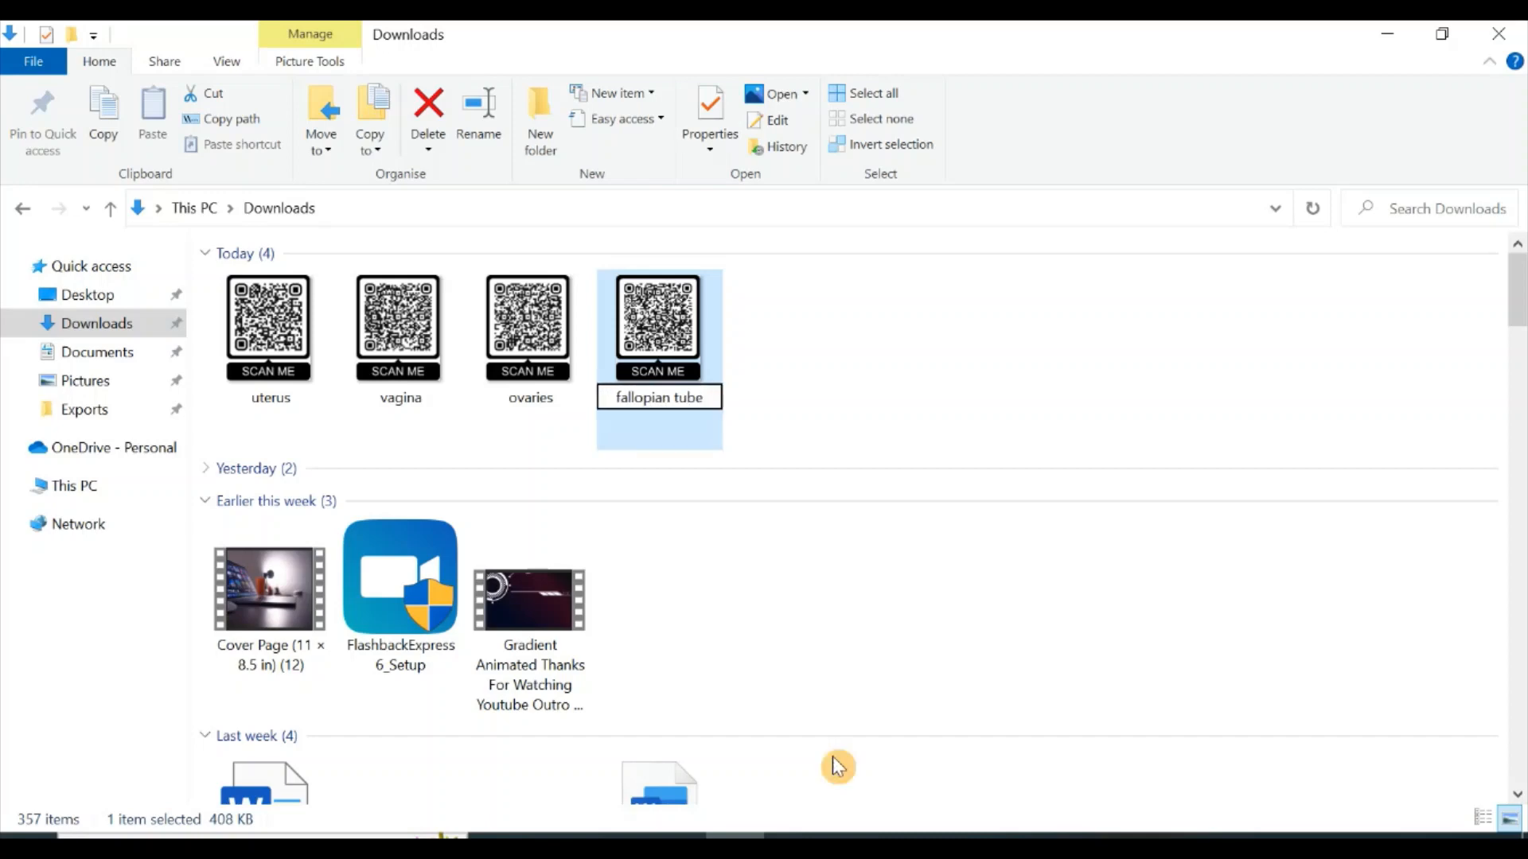
{"action": "key", "text": "Return"}
- Switch to the "text for QR" Word document and copy the whole Cervix definition
{"action": "left_click", "coordinate": [852, 837]}
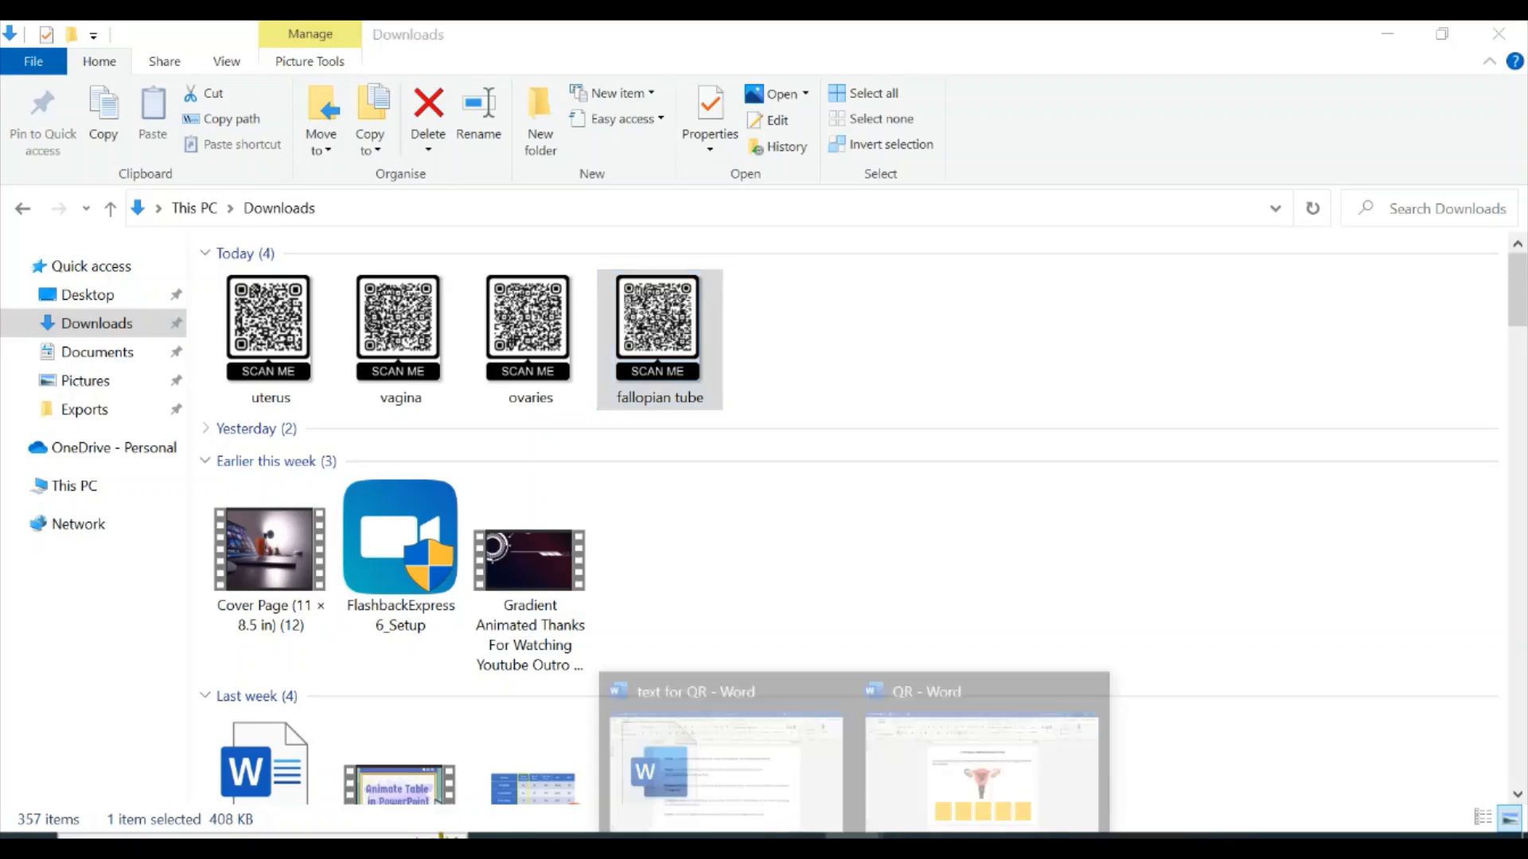
{"action": "left_click", "coordinate": [736, 788]}
{"action": "left_click", "coordinate": [529, 698]}
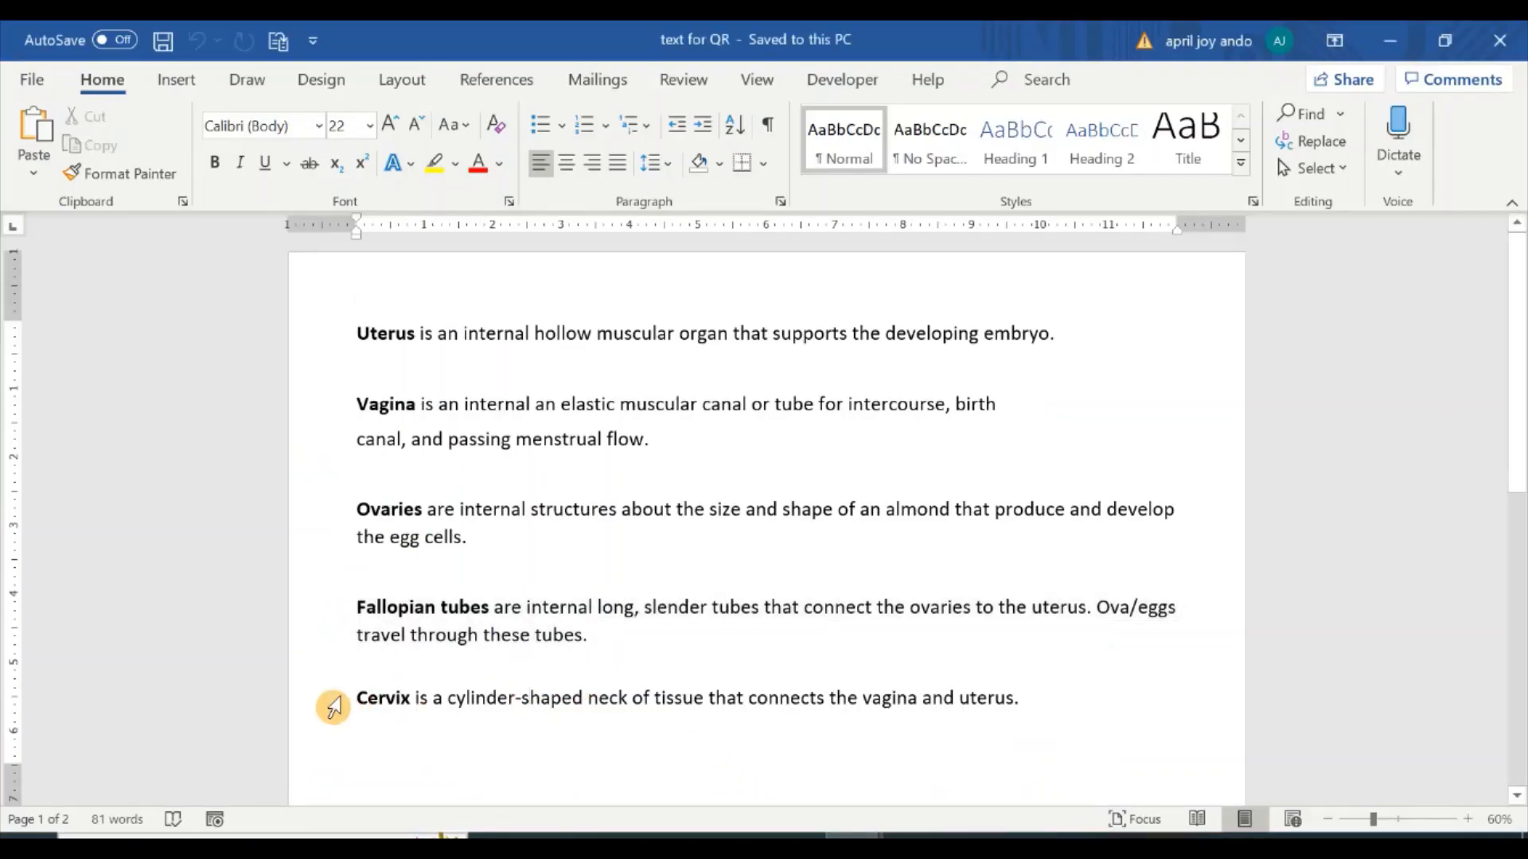
{"action": "left_click_drag", "start_coordinate": [376, 696], "coordinate": [1060, 708]}
{"action": "key", "text": "ctrl+c"}
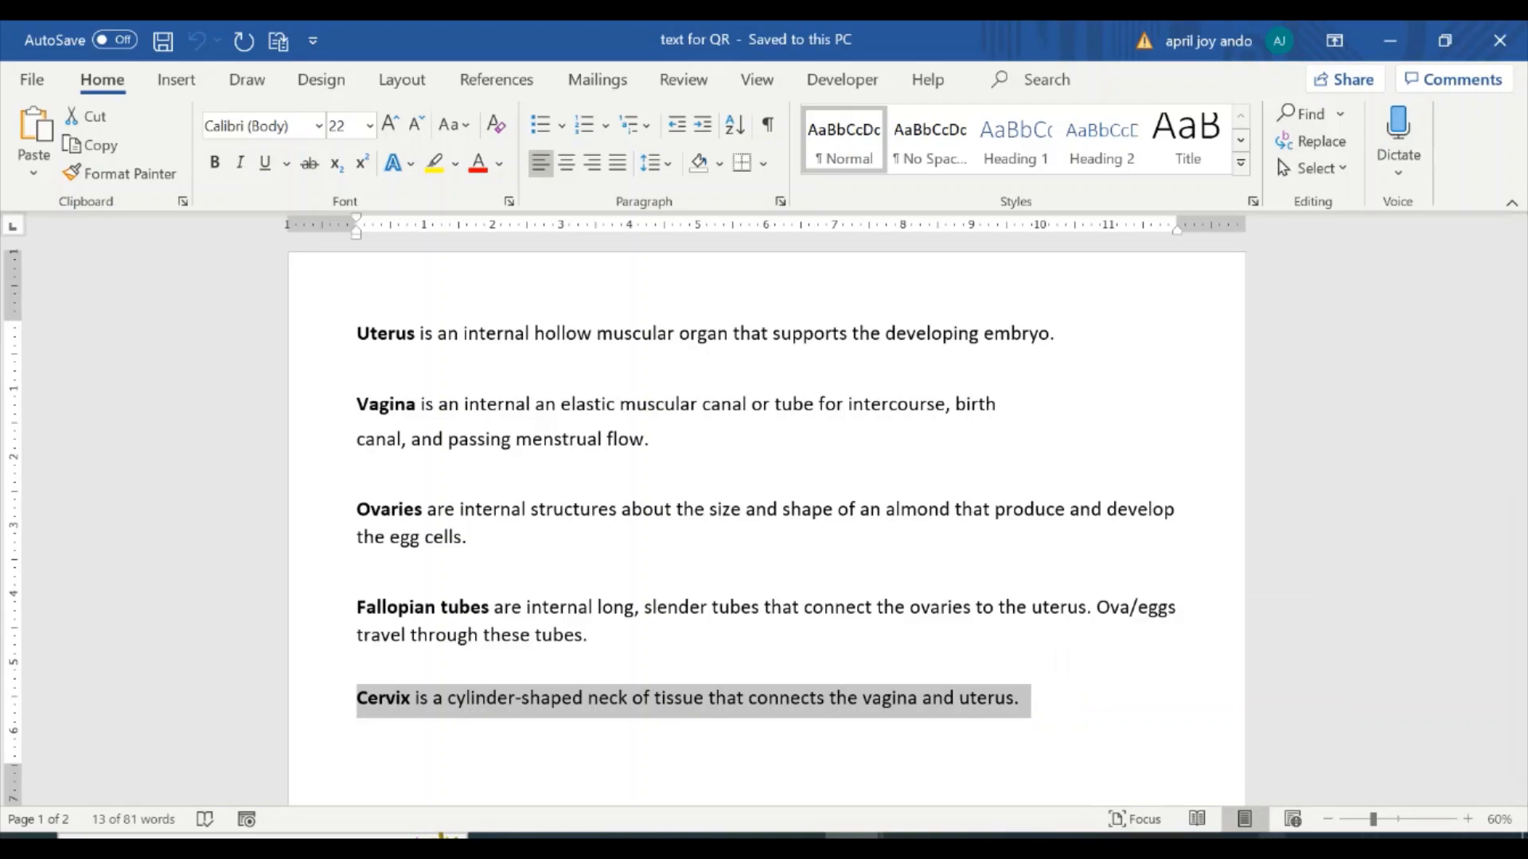
- In Chrome, replace the Fallopian tubes text in the QR code's message with the copied Cervix definition
{"action": "left_click", "coordinate": [1033, 836]}
{"action": "left_click_drag", "start_coordinate": [837, 296], "coordinate": [374, 260]}
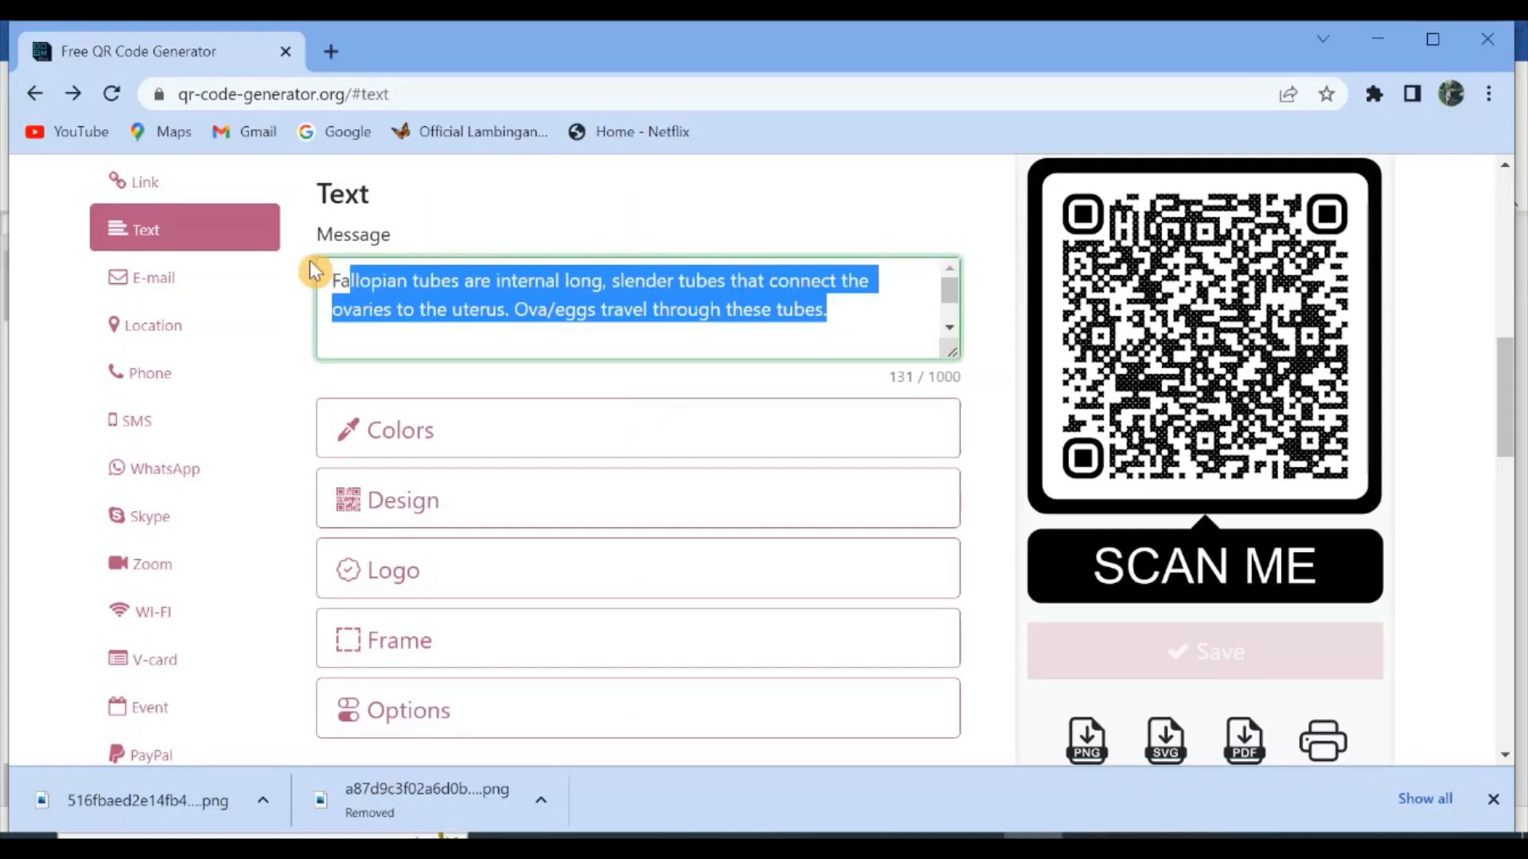
{"action": "key", "text": "ctrl+v"}
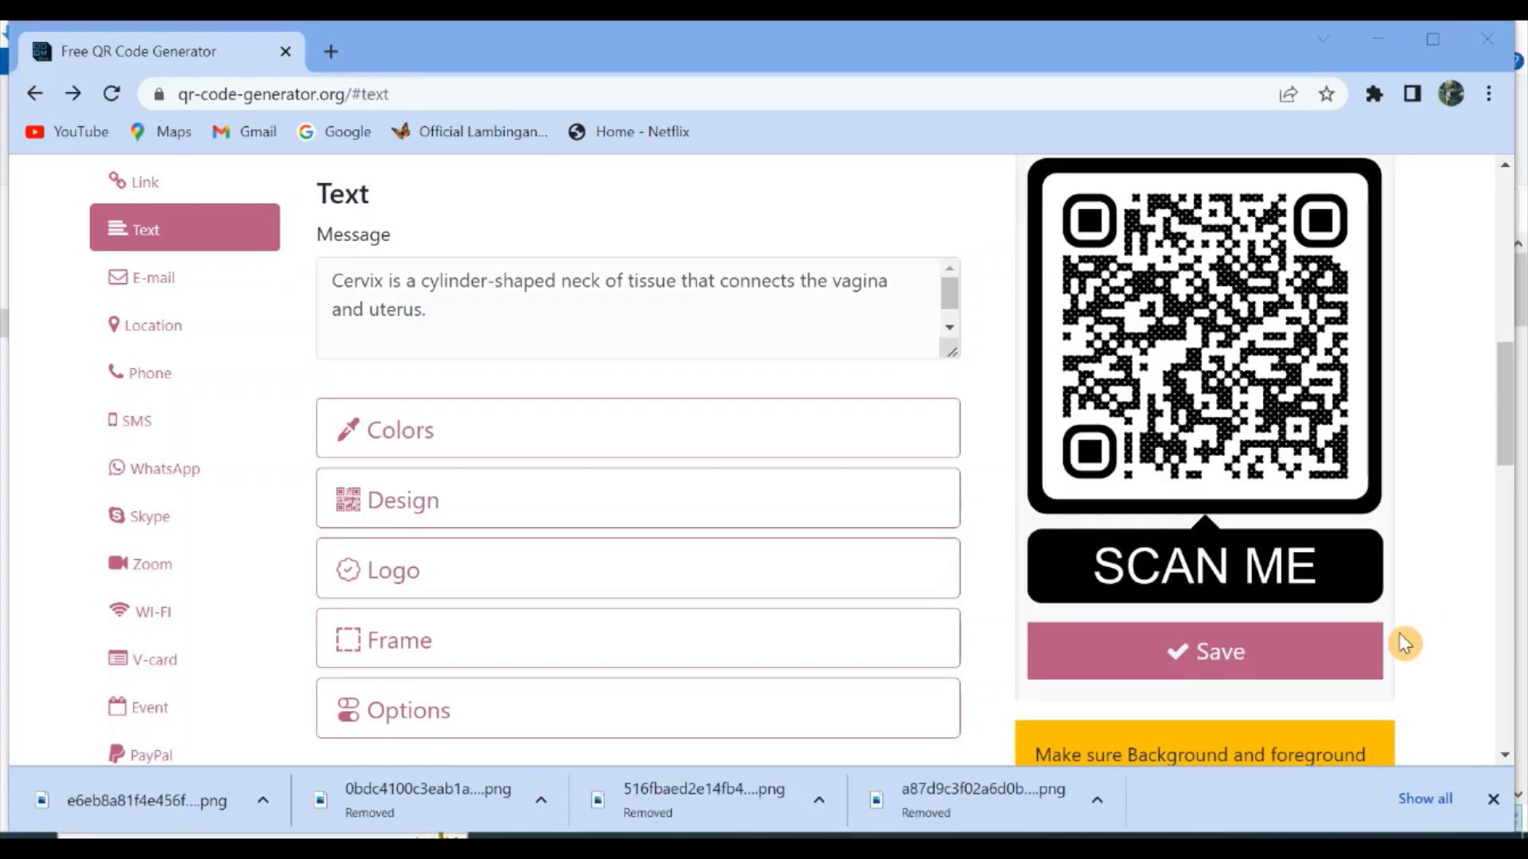
- Save the Cervix QR code and download it as PNG
{"action": "left_click", "coordinate": [1289, 664]}
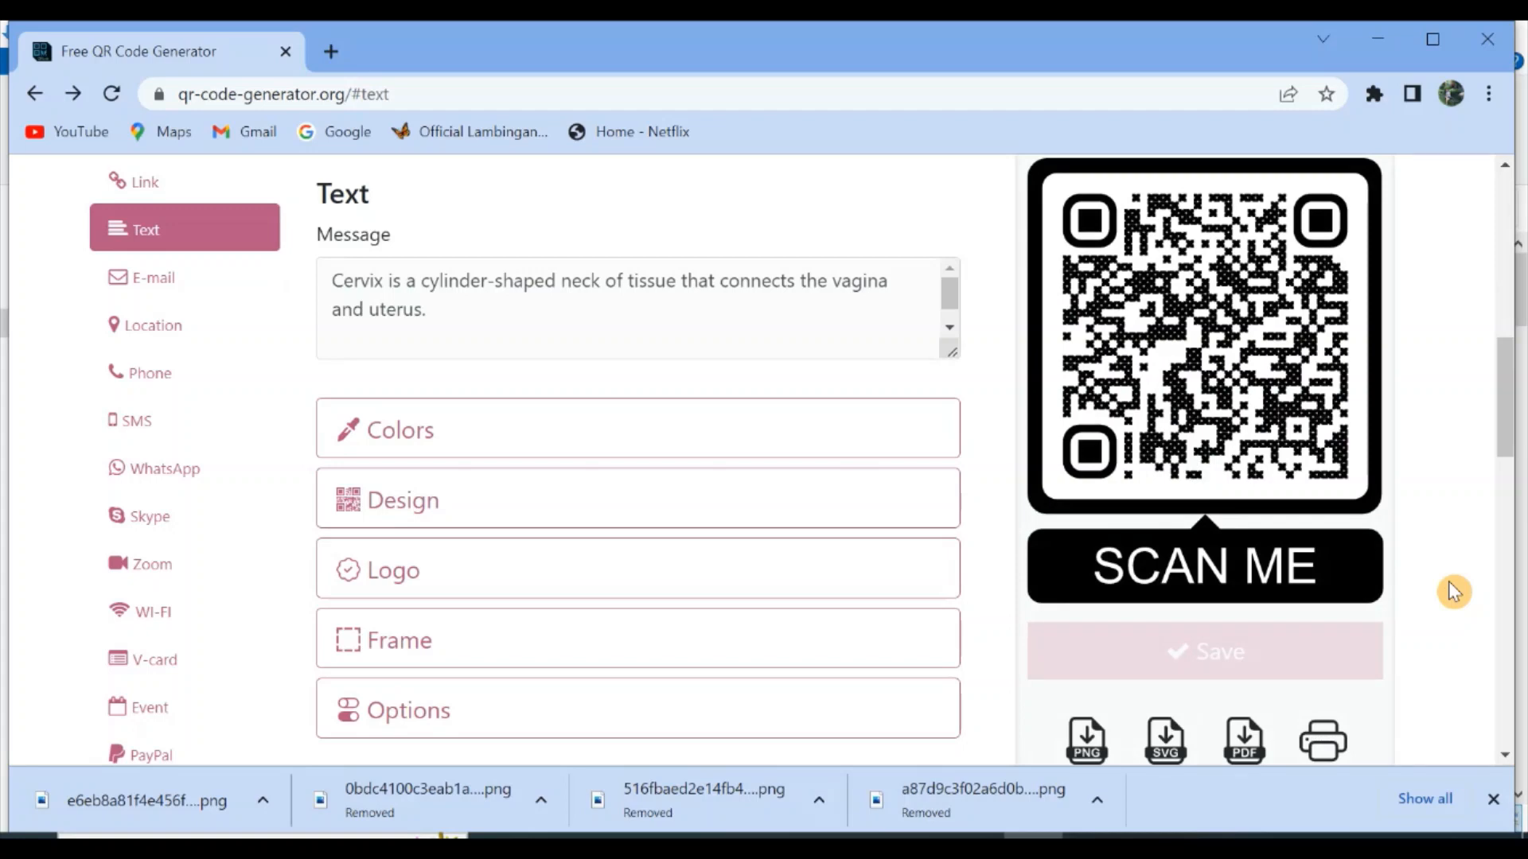
{"action": "scroll", "coordinate": [537, 456], "scroll_direction": "down", "scroll_amount": 1}
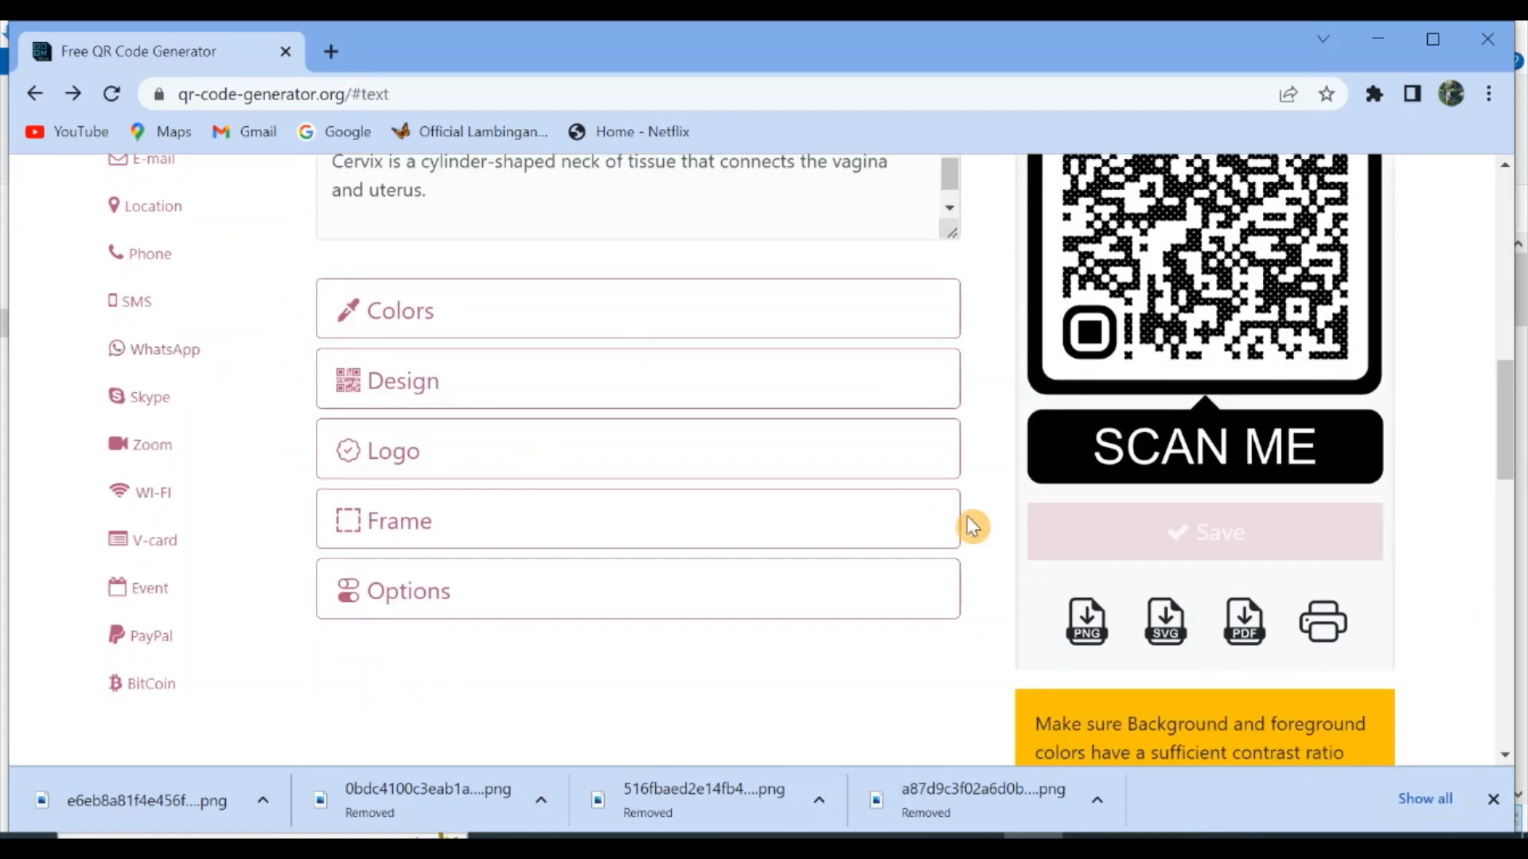
{"action": "left_click", "coordinate": [1088, 644]}
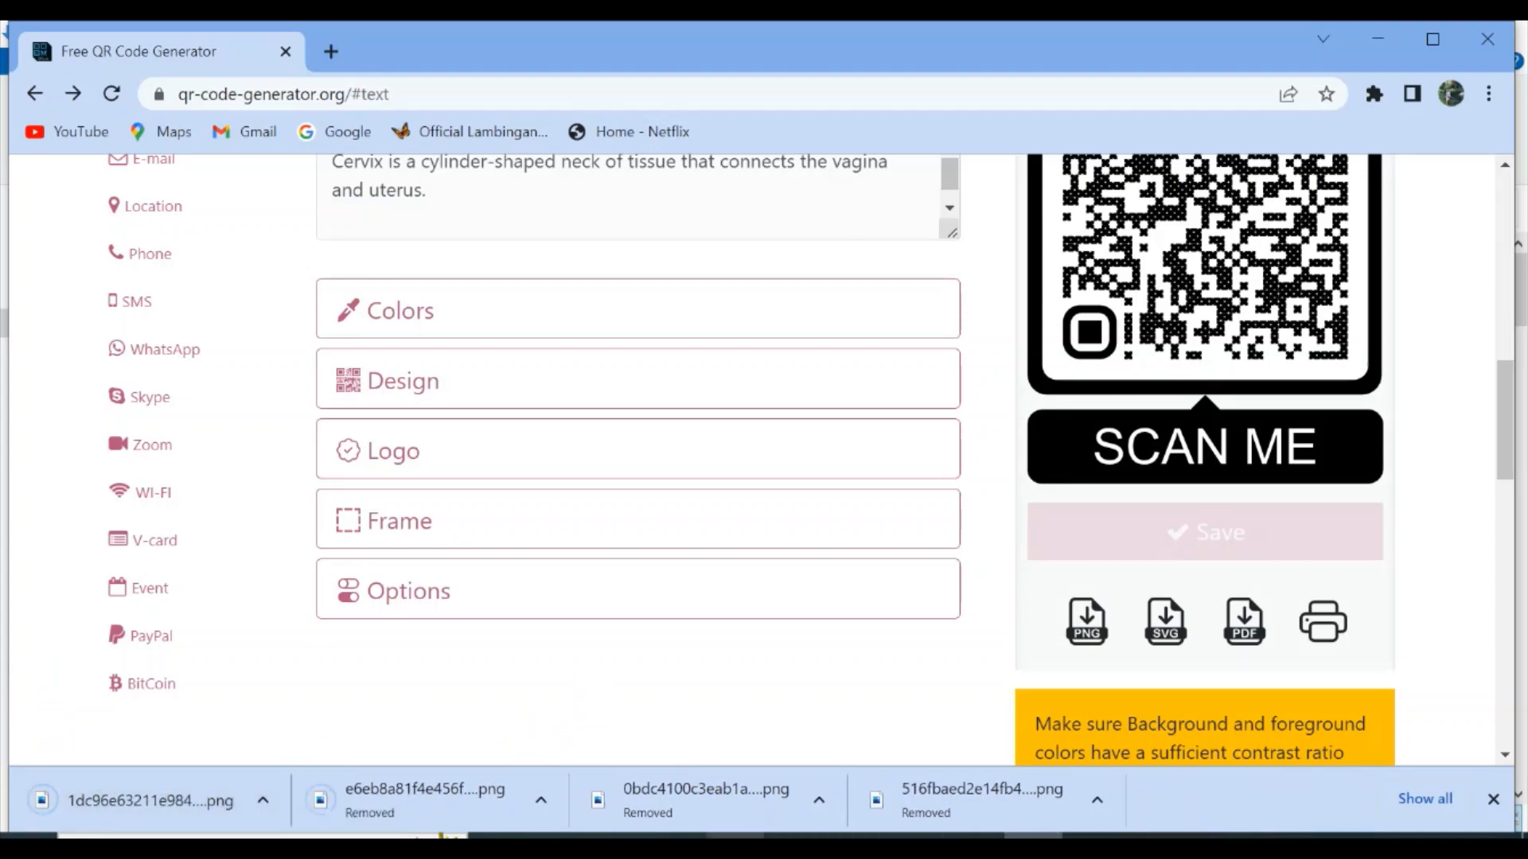
- In File Explorer's Downloads folder, rename the newly downloaded fifth QR code image as cervix
{"action": "left_click", "coordinate": [736, 845]}
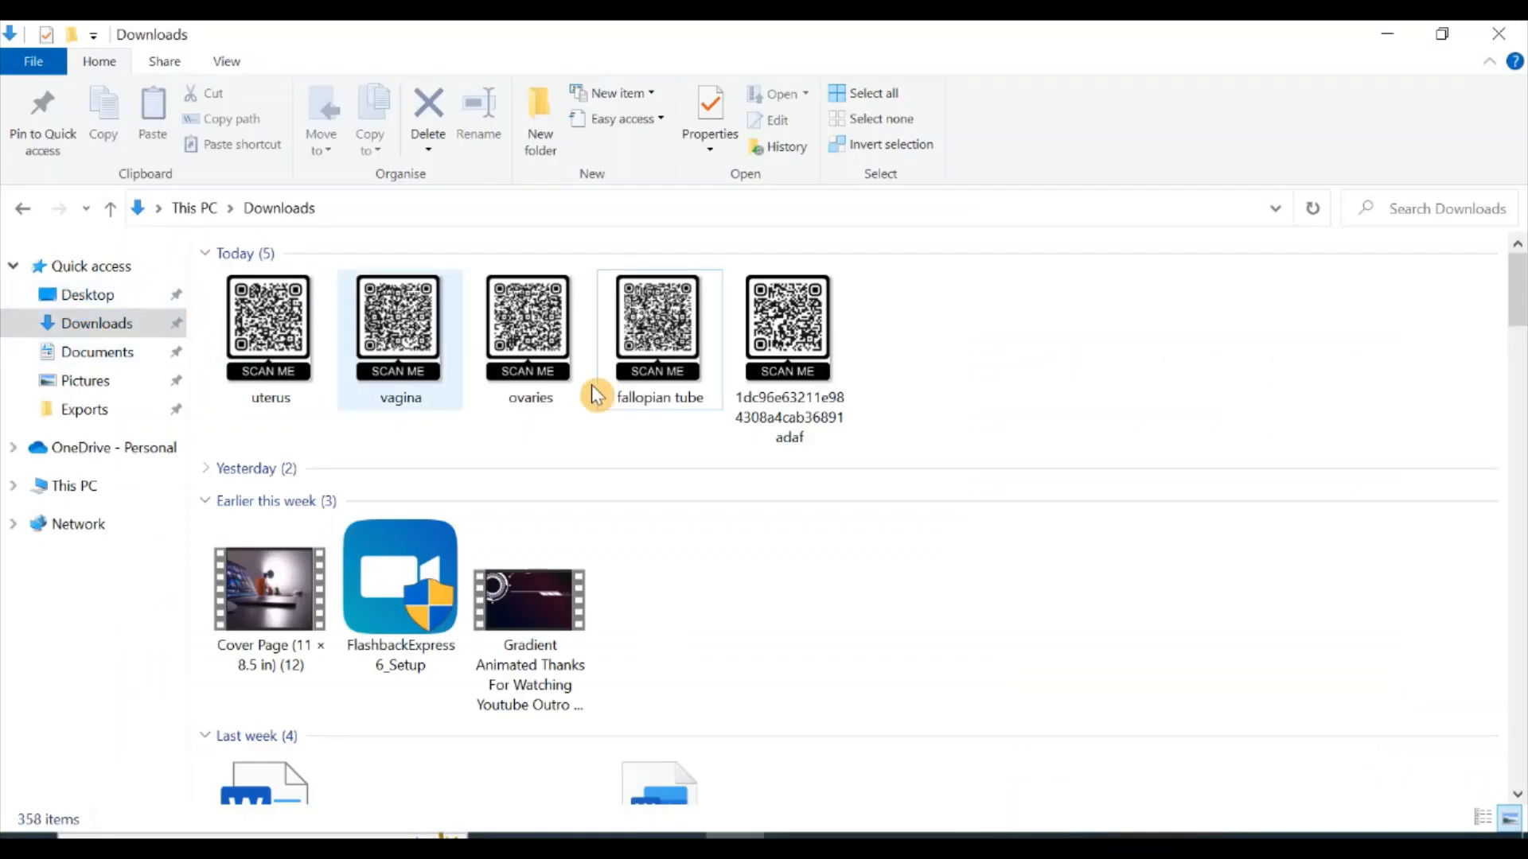
{"action": "left_click", "coordinate": [802, 408]}
{"action": "right_click", "coordinate": [804, 373]}
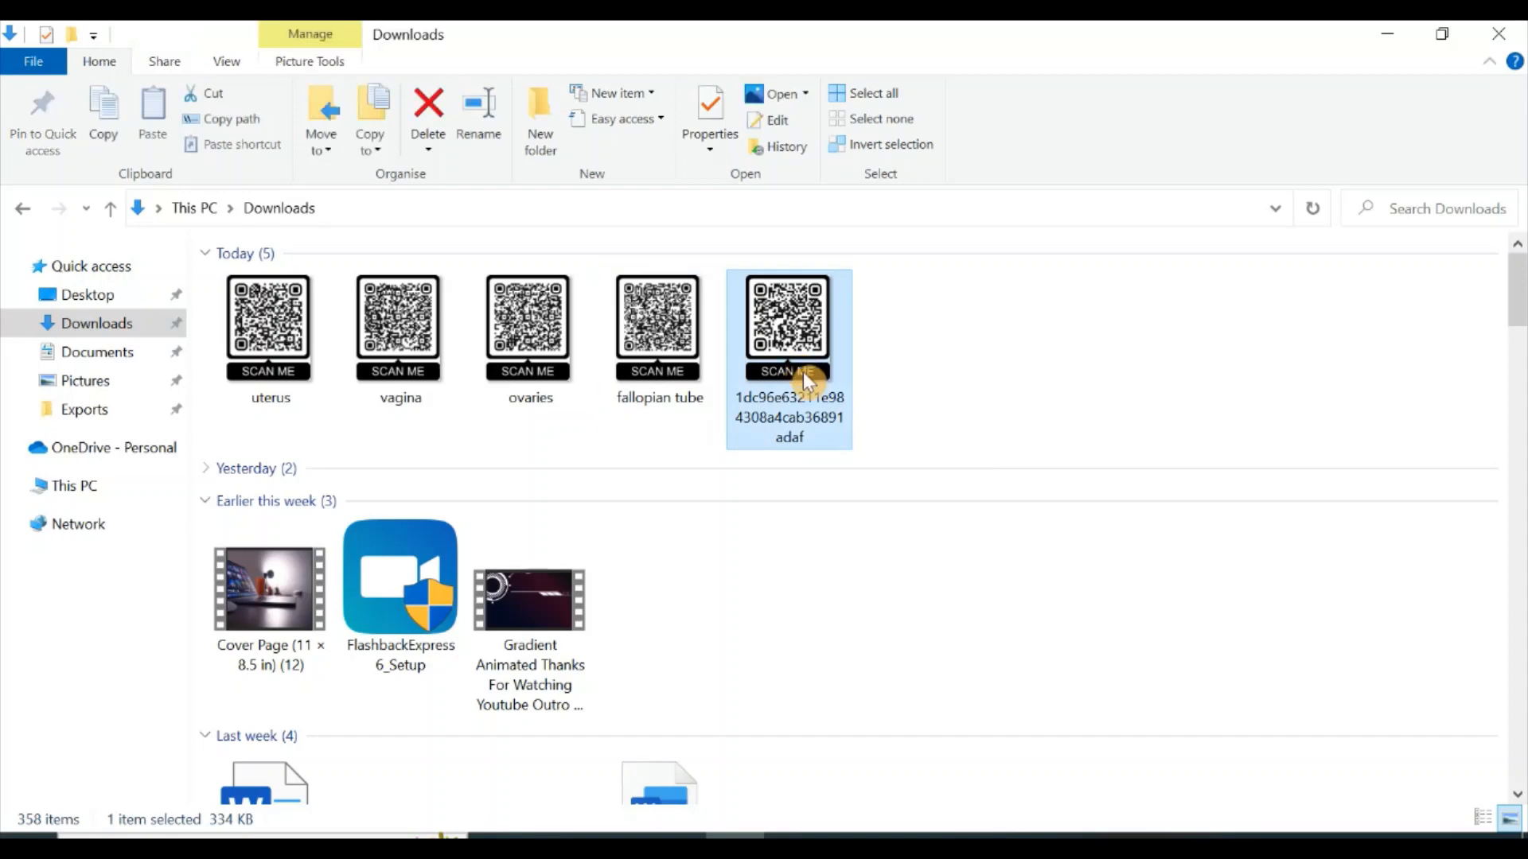
{"action": "left_click", "coordinate": [944, 781]}
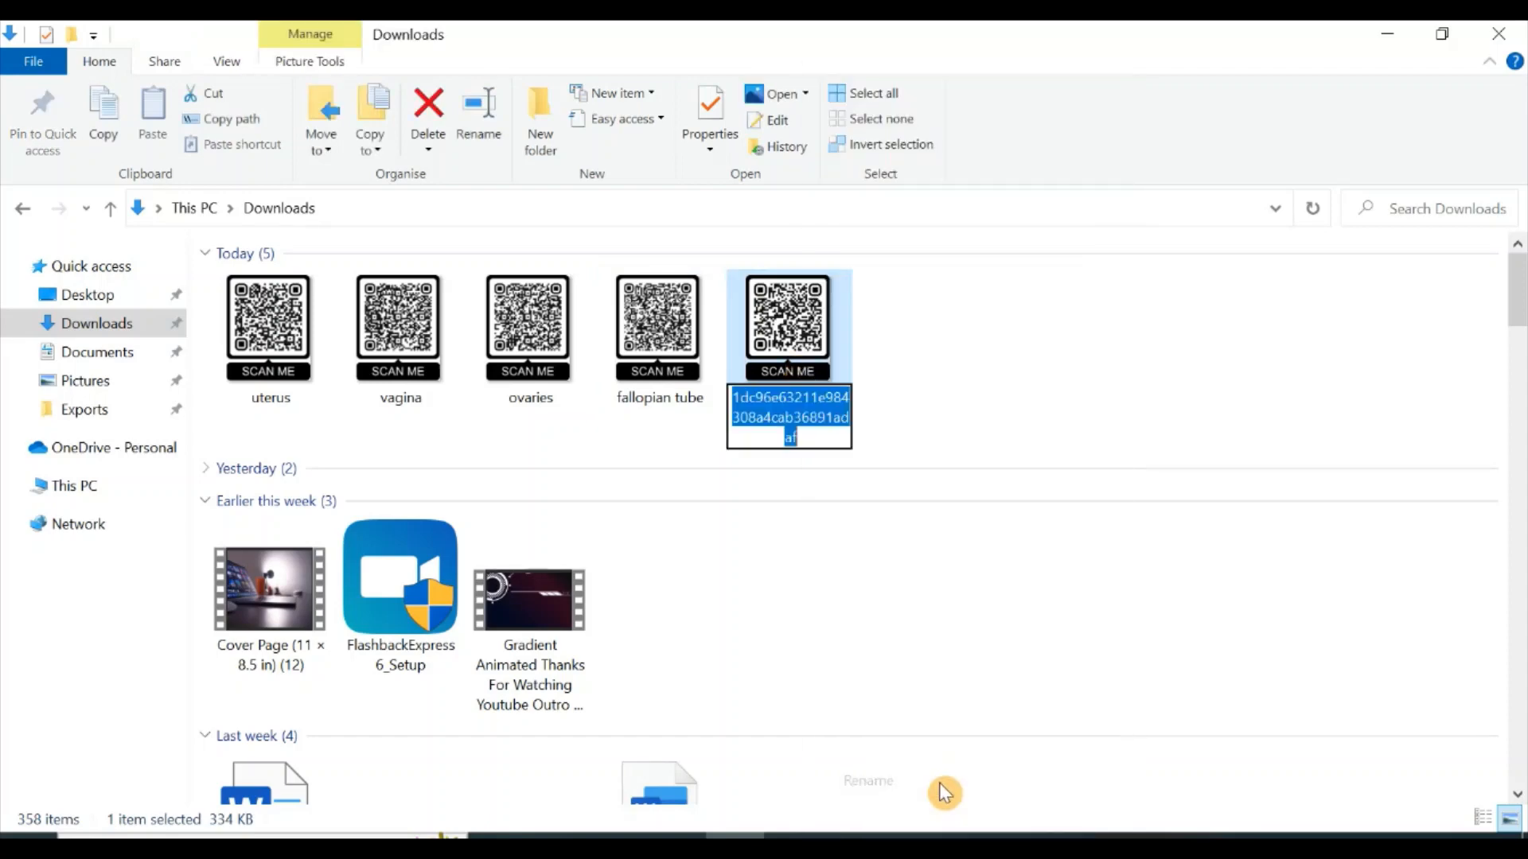
{"action": "type", "text": "cerv"}
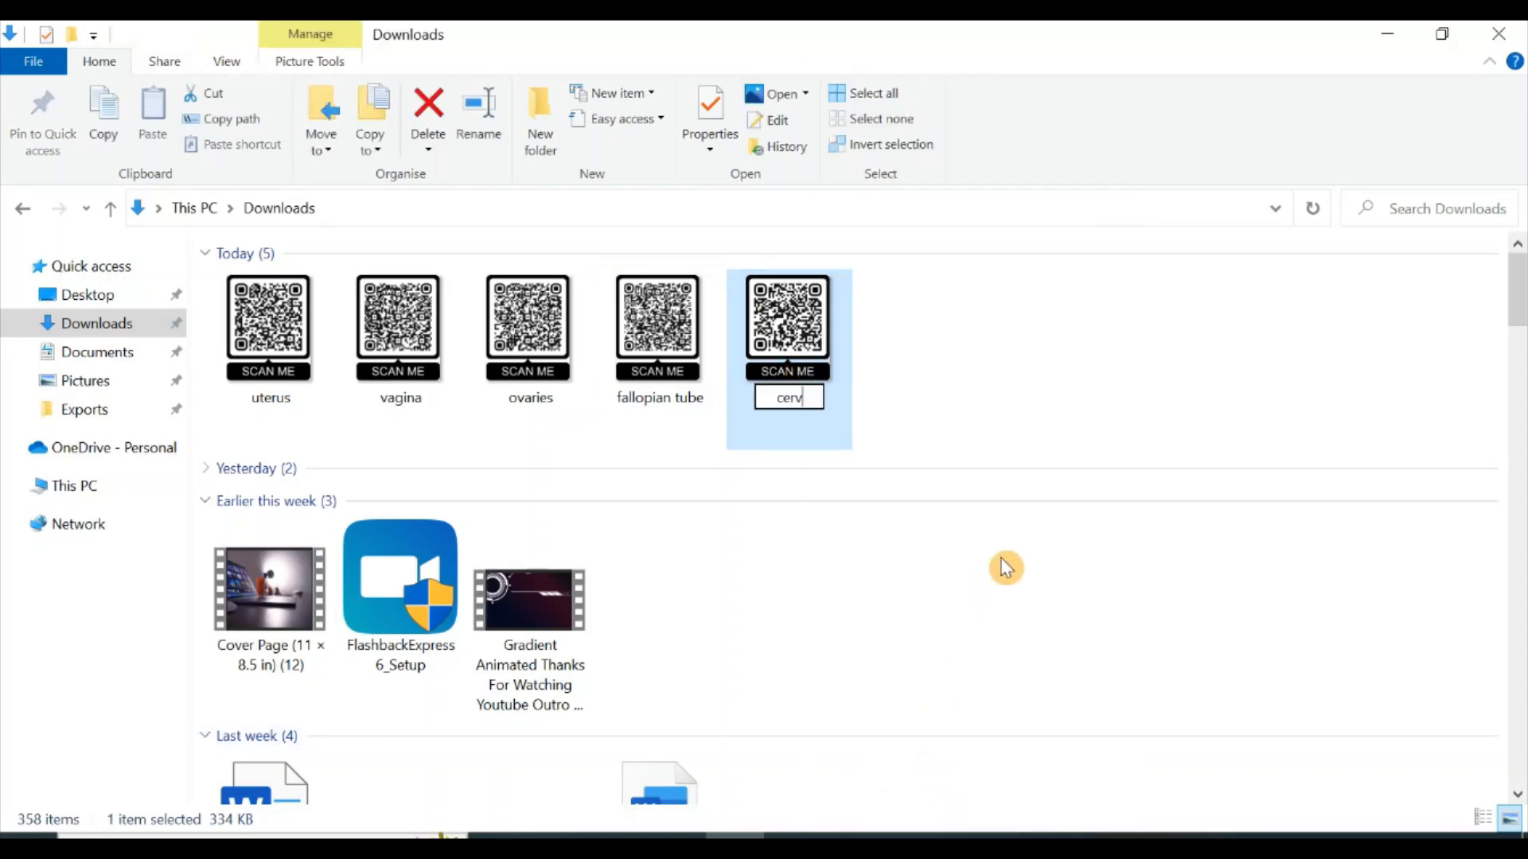
{"action": "type", "text": "ix"}
{"action": "key", "text": "Return"}
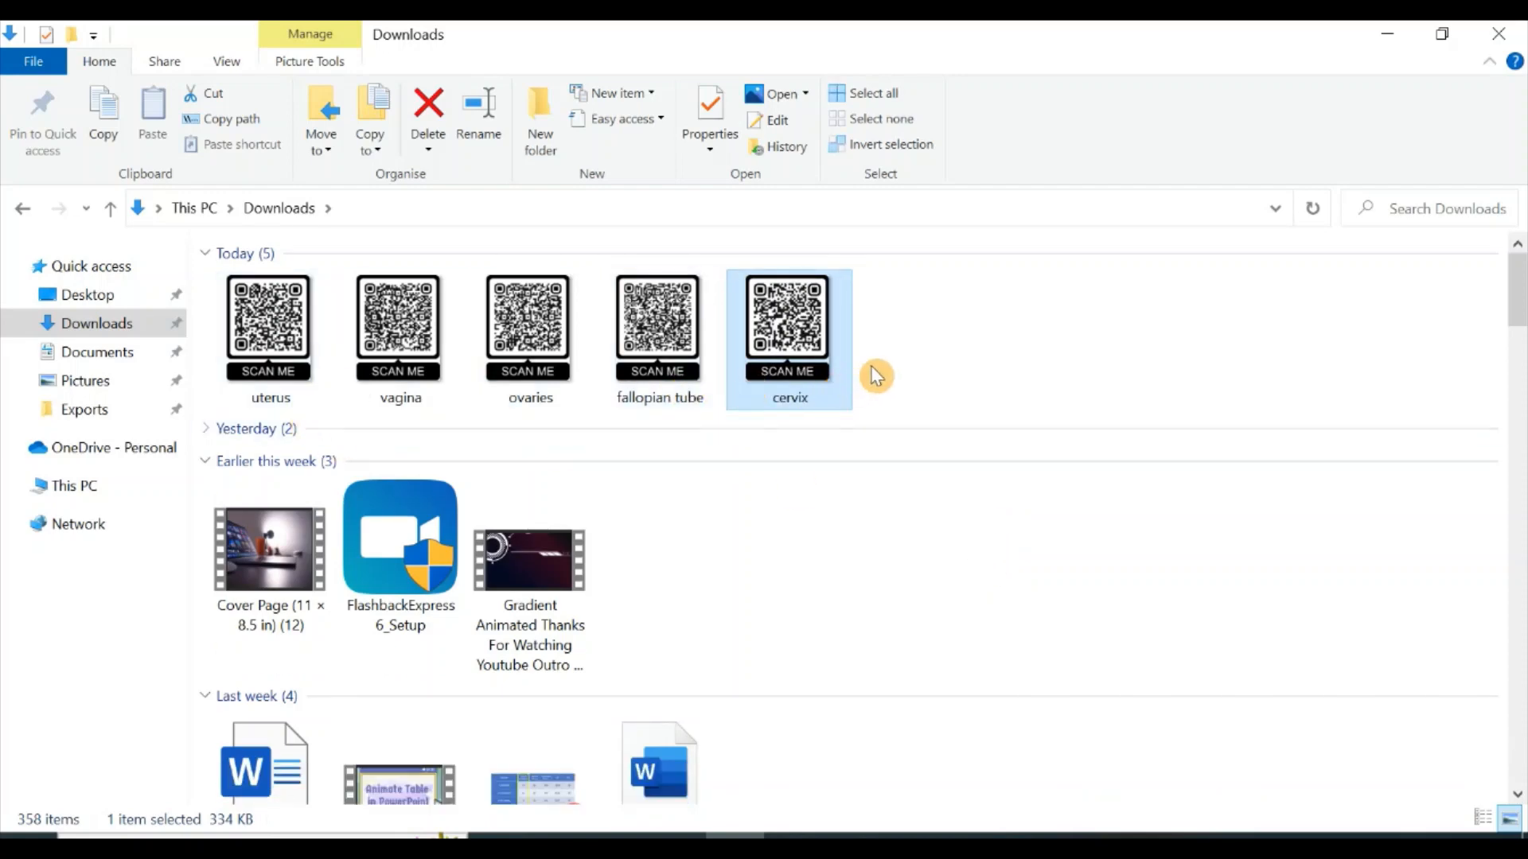
{"action": "mouse_move", "coordinate": [1033, 848]}
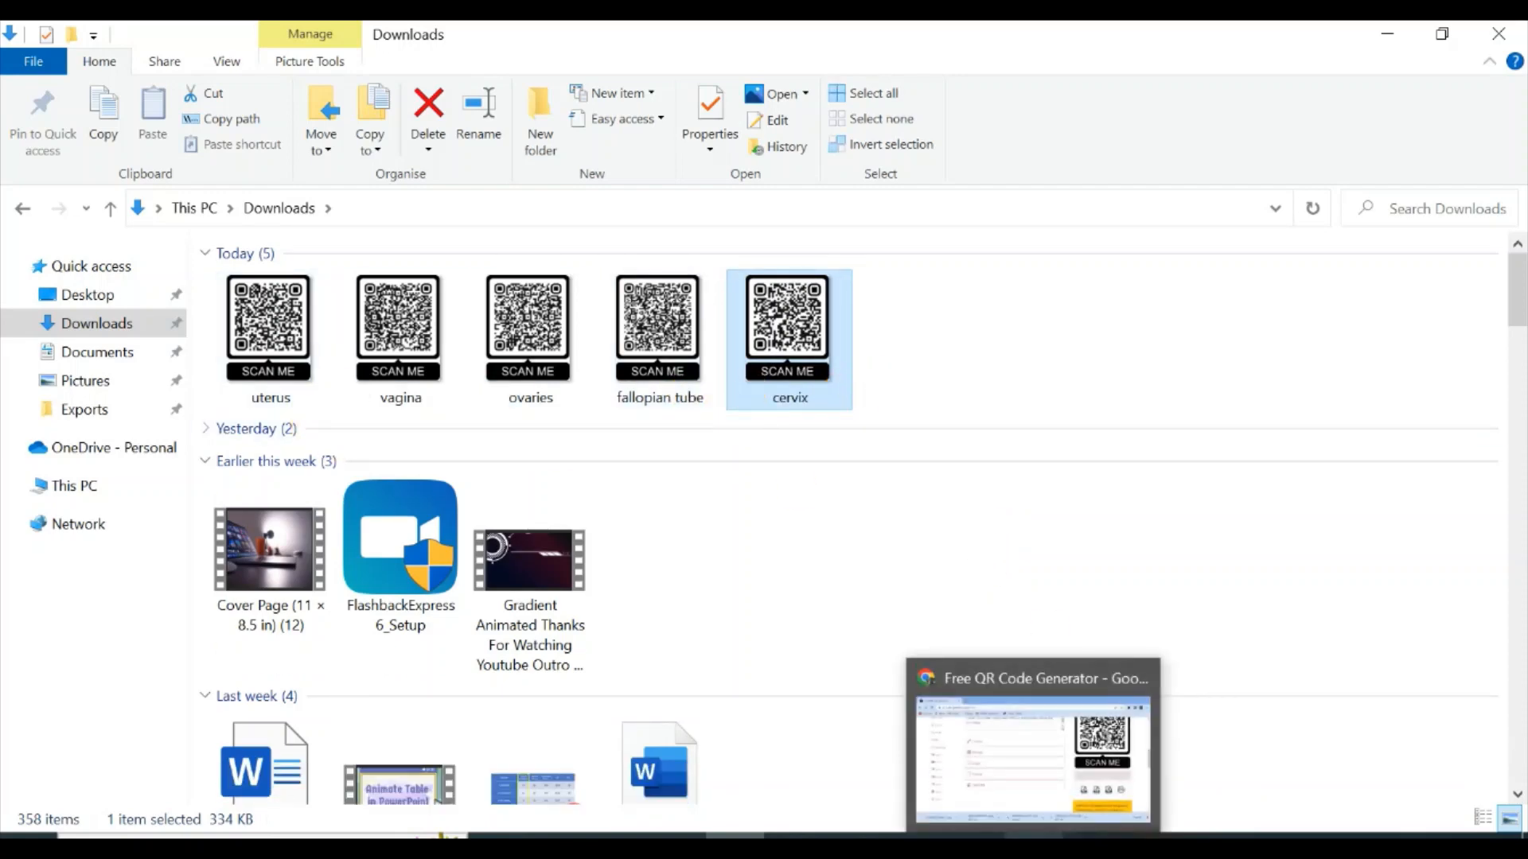
- Switch to the QR Word document, insert the uterus QR code image from Downloads, and set its text wrapping to In Front of Text
{"action": "mouse_move", "coordinate": [875, 847]}
{"action": "left_click", "coordinate": [971, 740]}
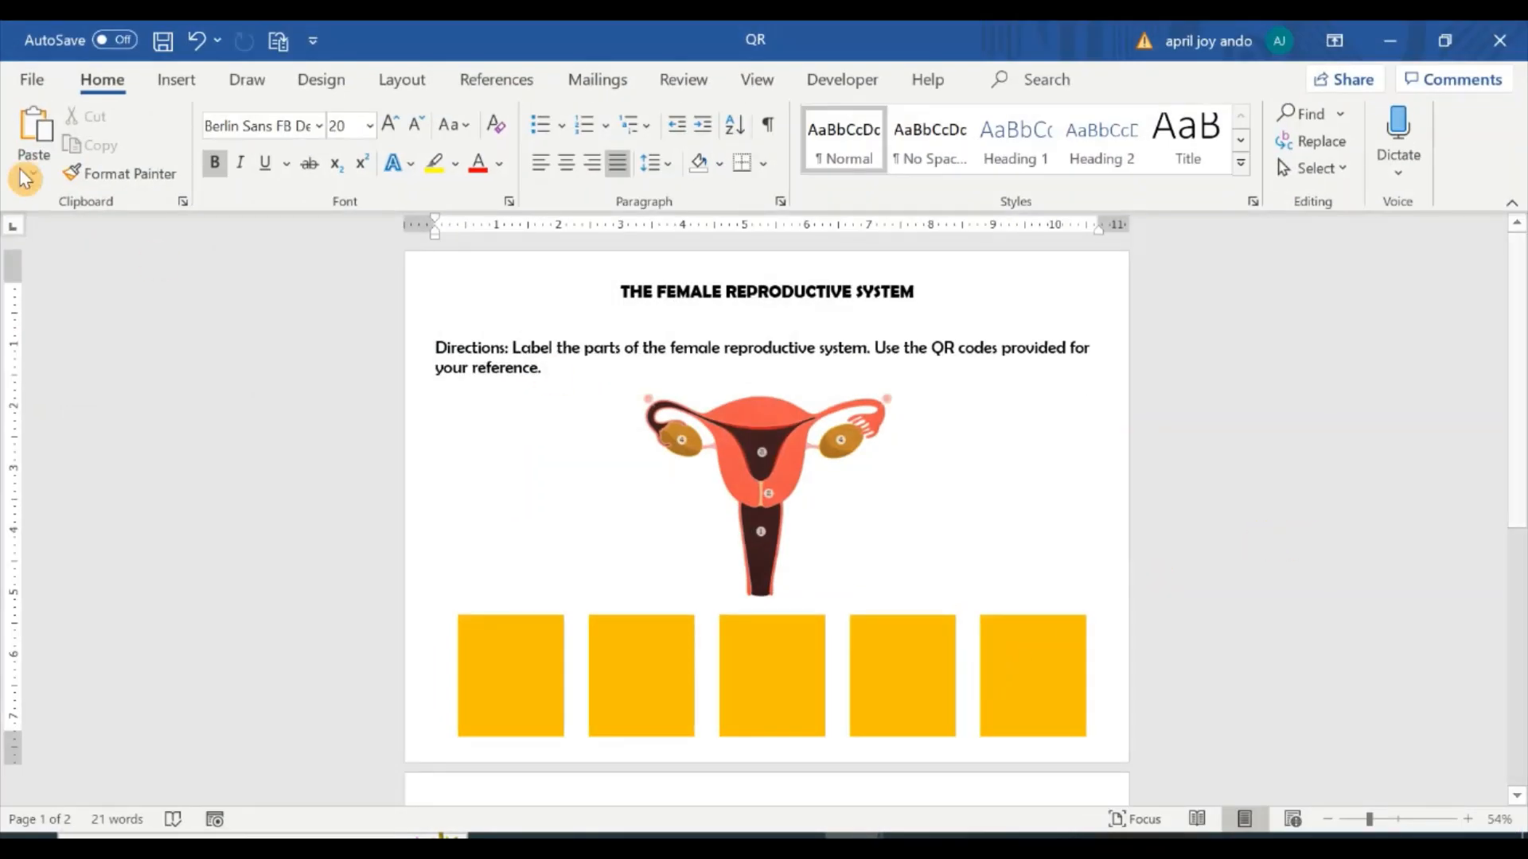
{"action": "left_click", "coordinate": [176, 83]}
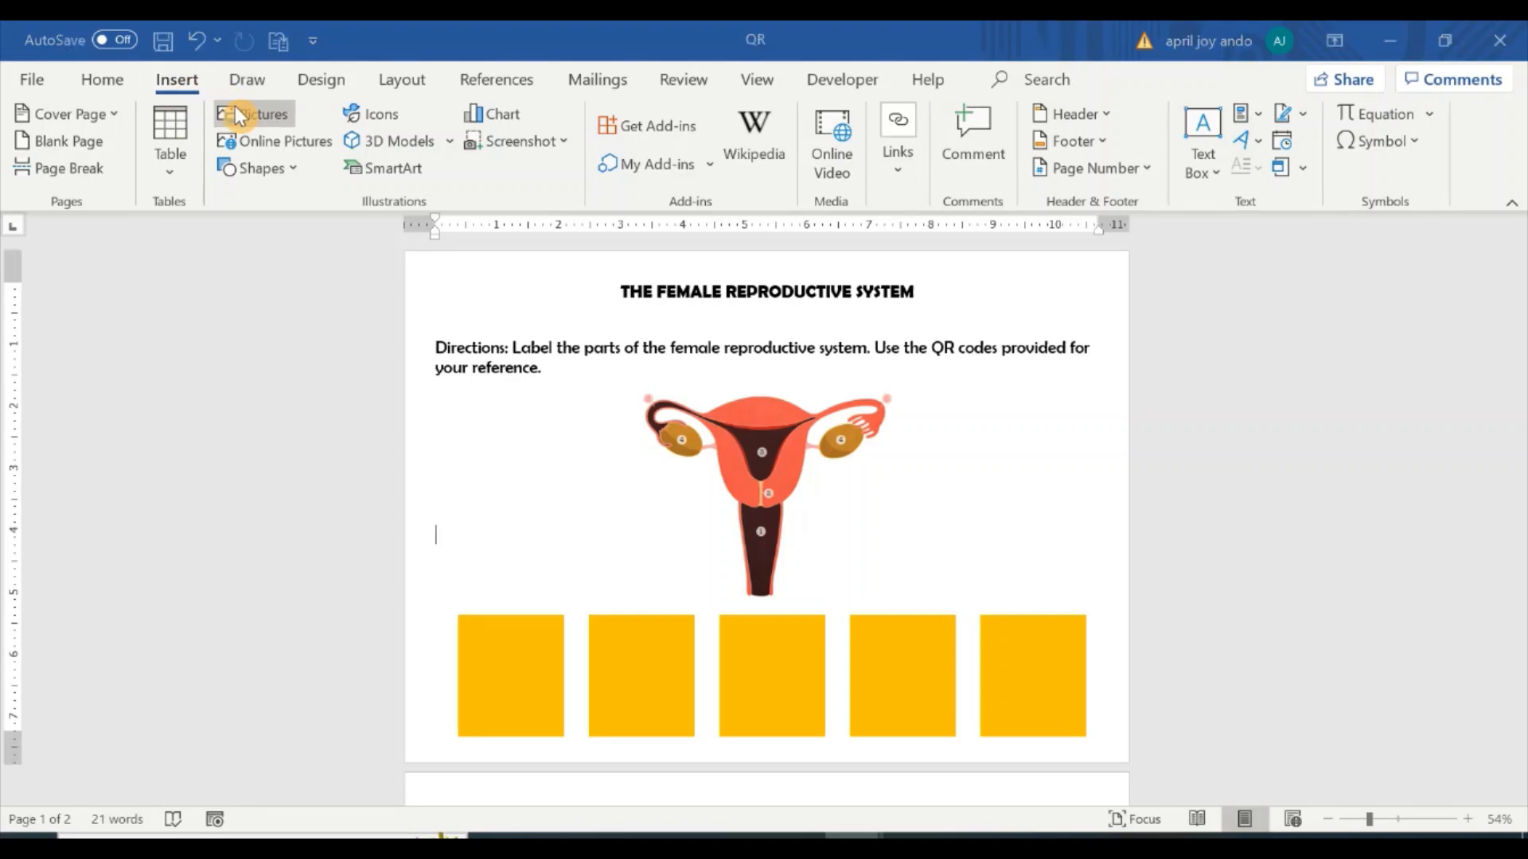
{"action": "left_click", "coordinate": [238, 113]}
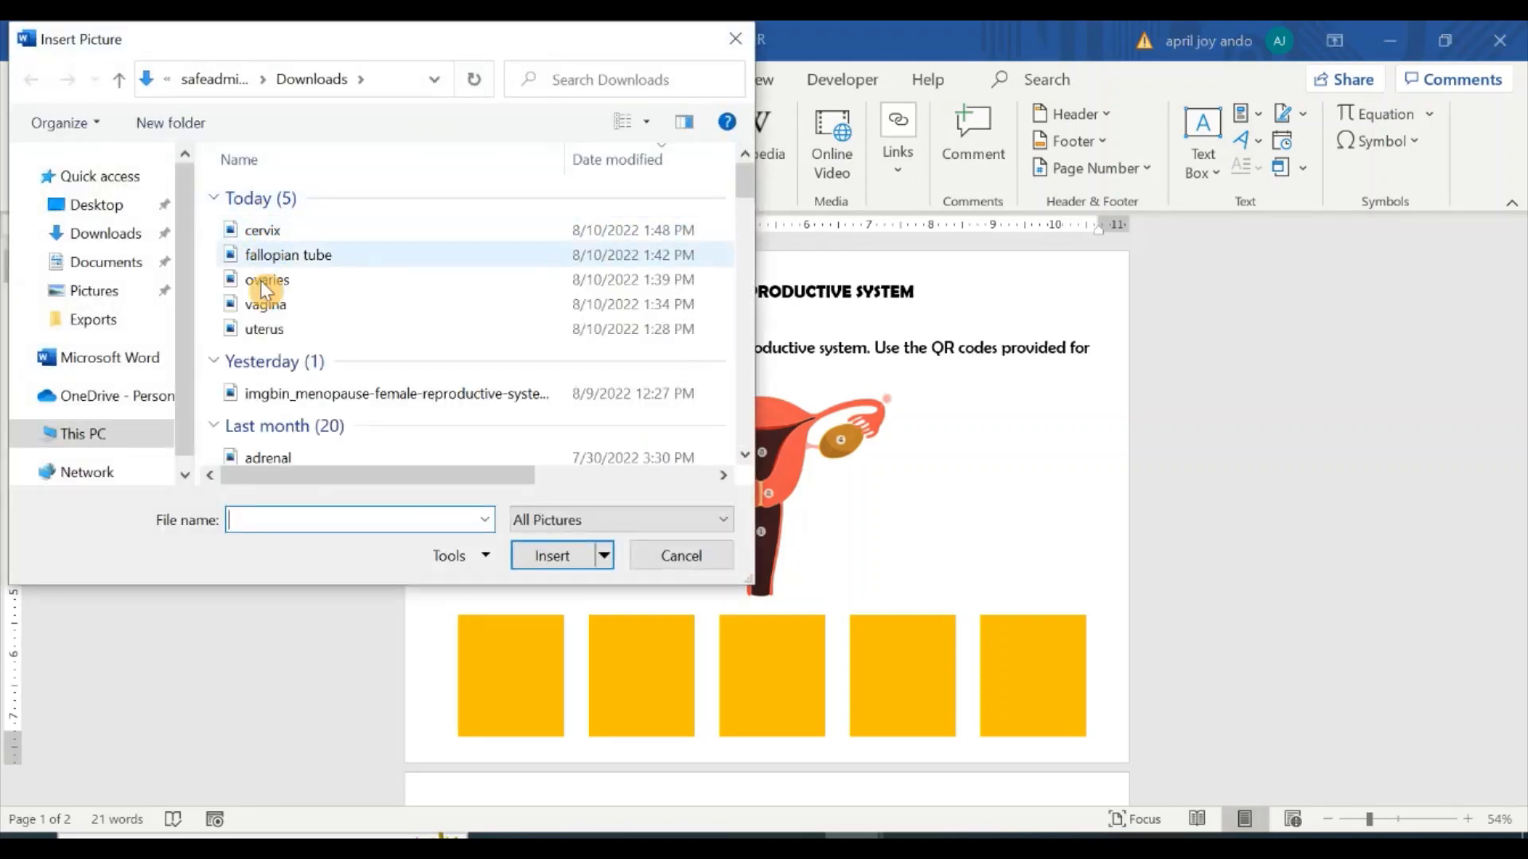
{"action": "left_click", "coordinate": [265, 333]}
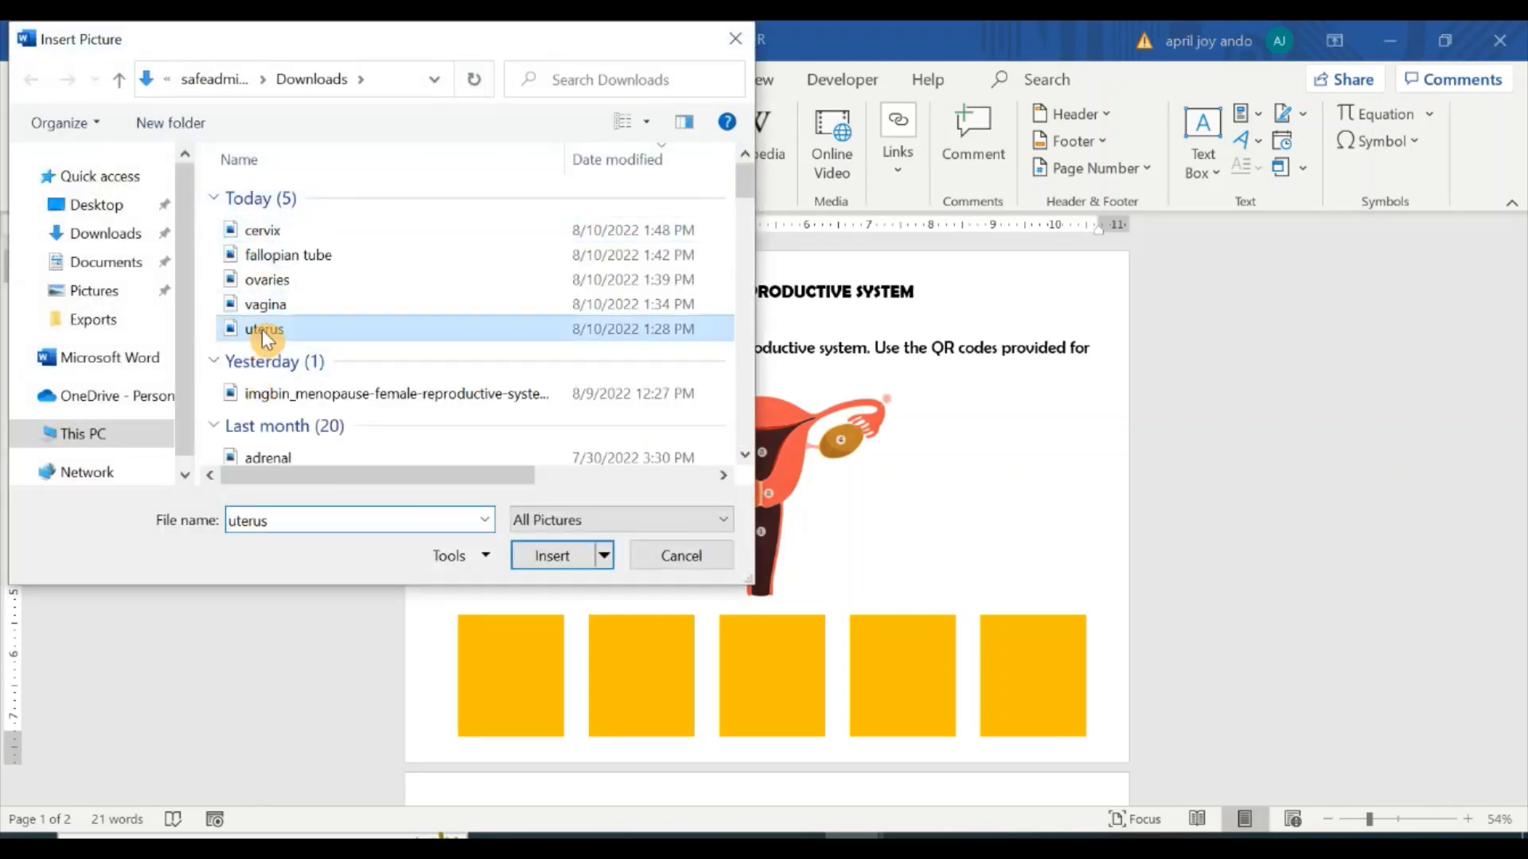
{"action": "left_click", "coordinate": [541, 562]}
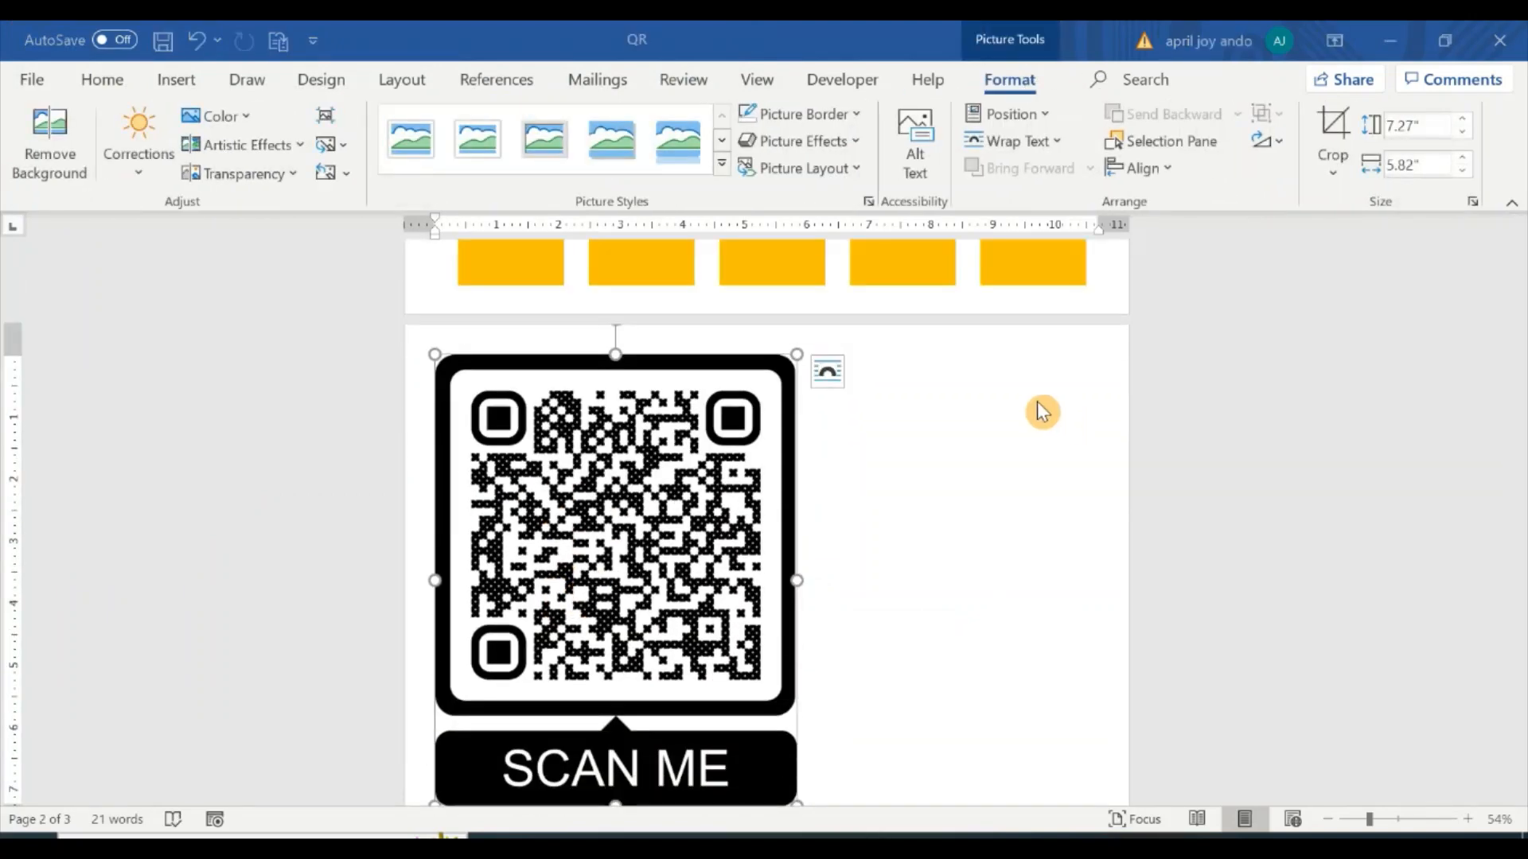
{"action": "left_click", "coordinate": [1050, 147]}
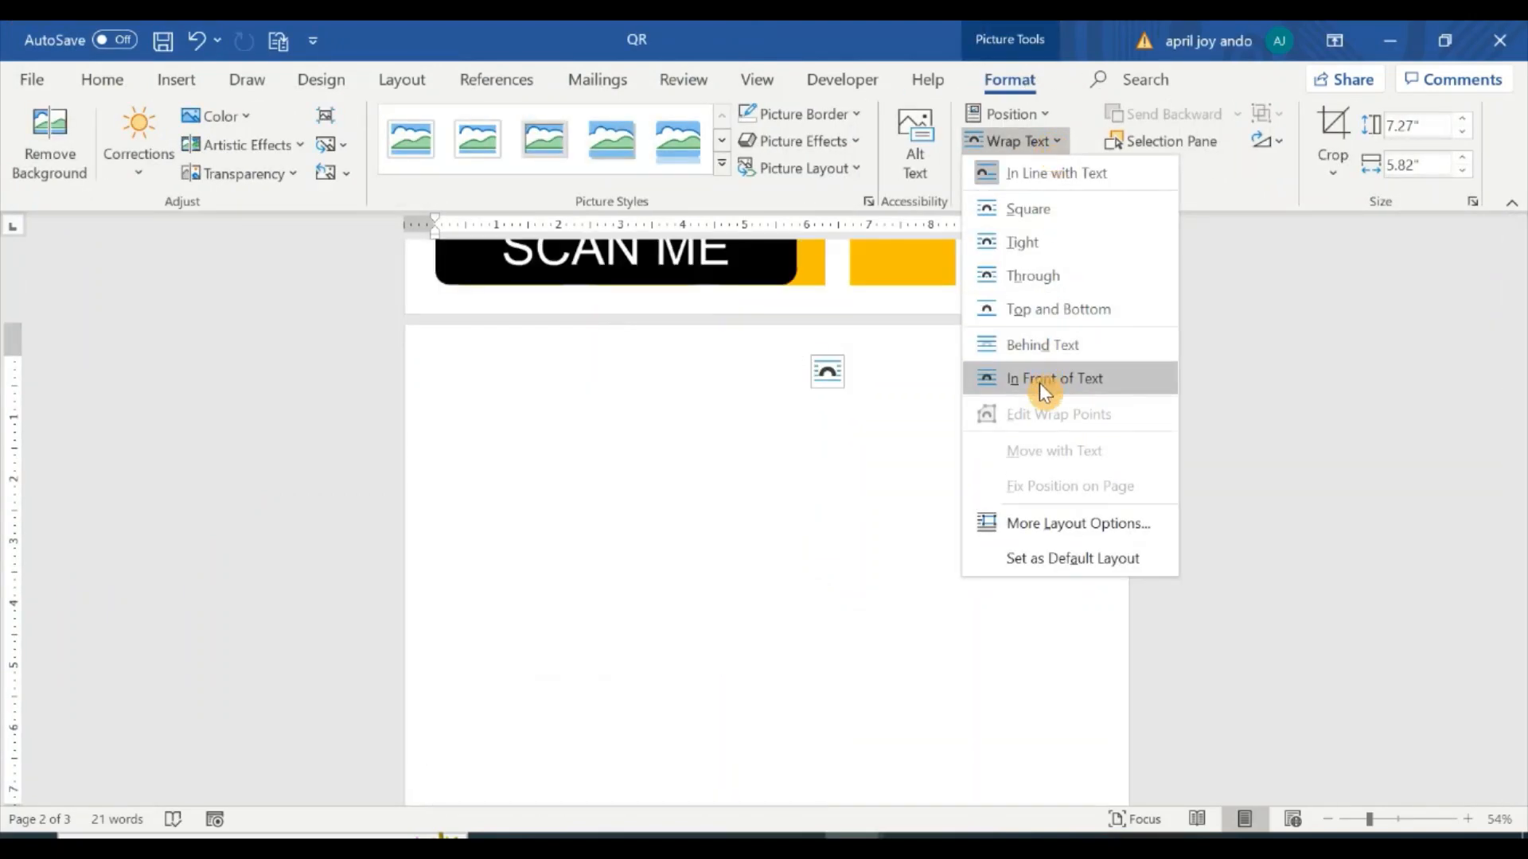
{"action": "left_click", "coordinate": [1039, 380]}
- Shrink the uterus QR code to about 1.78" by 1.42" and center it on the first yellow box
{"action": "scroll", "coordinate": [893, 494], "scroll_direction": "up", "scroll_amount": 3}
{"action": "scroll", "coordinate": [891, 483], "scroll_direction": "up", "scroll_amount": 2}
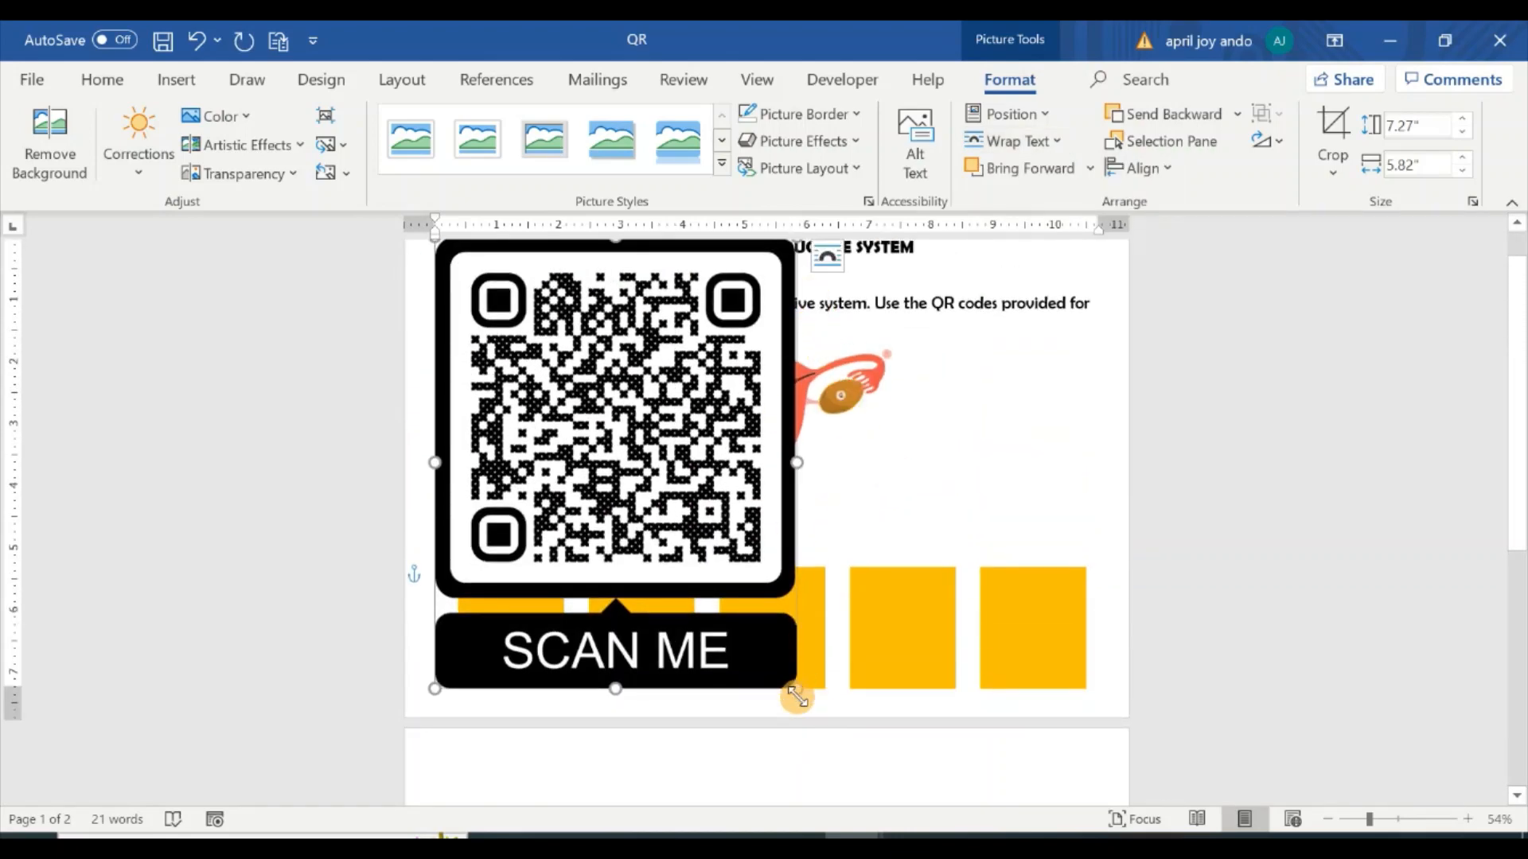
{"action": "left_click_drag", "start_coordinate": [797, 689], "coordinate": [613, 471]}
{"action": "left_click_drag", "start_coordinate": [640, 414], "coordinate": [507, 607]}
{"action": "left_click_drag", "start_coordinate": [548, 677], "coordinate": [553, 682]}
{"action": "key", "text": "Up"}
{"action": "key", "text": "Right"}
{"action": "key", "text": "Right"}
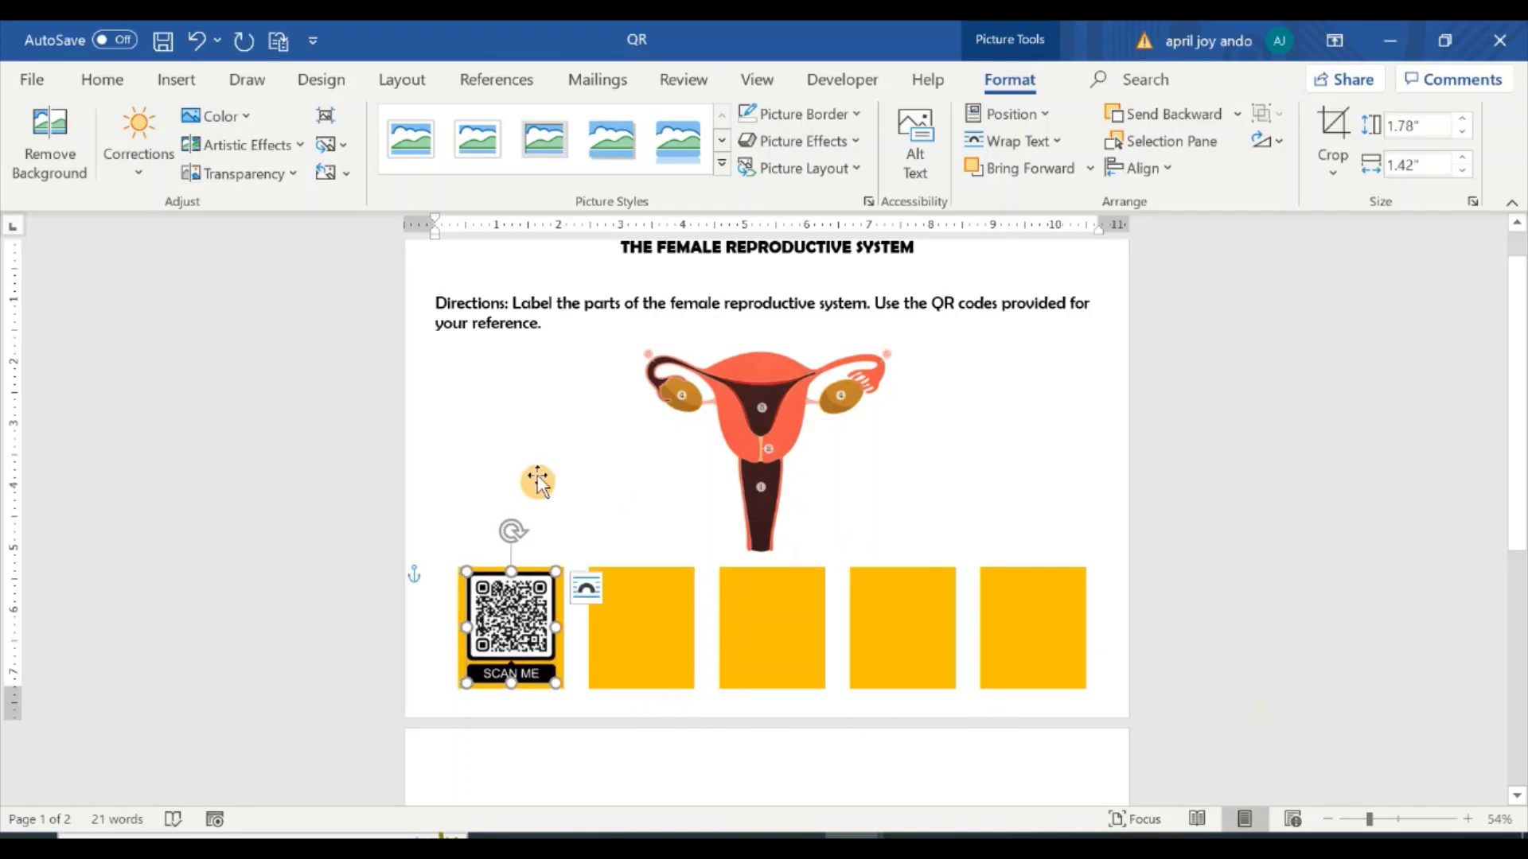
- Insert the vagina QR code image from Downloads and set its text wrapping to In Front of Text
{"action": "left_click", "coordinate": [318, 447]}
{"action": "left_click", "coordinate": [176, 80]}
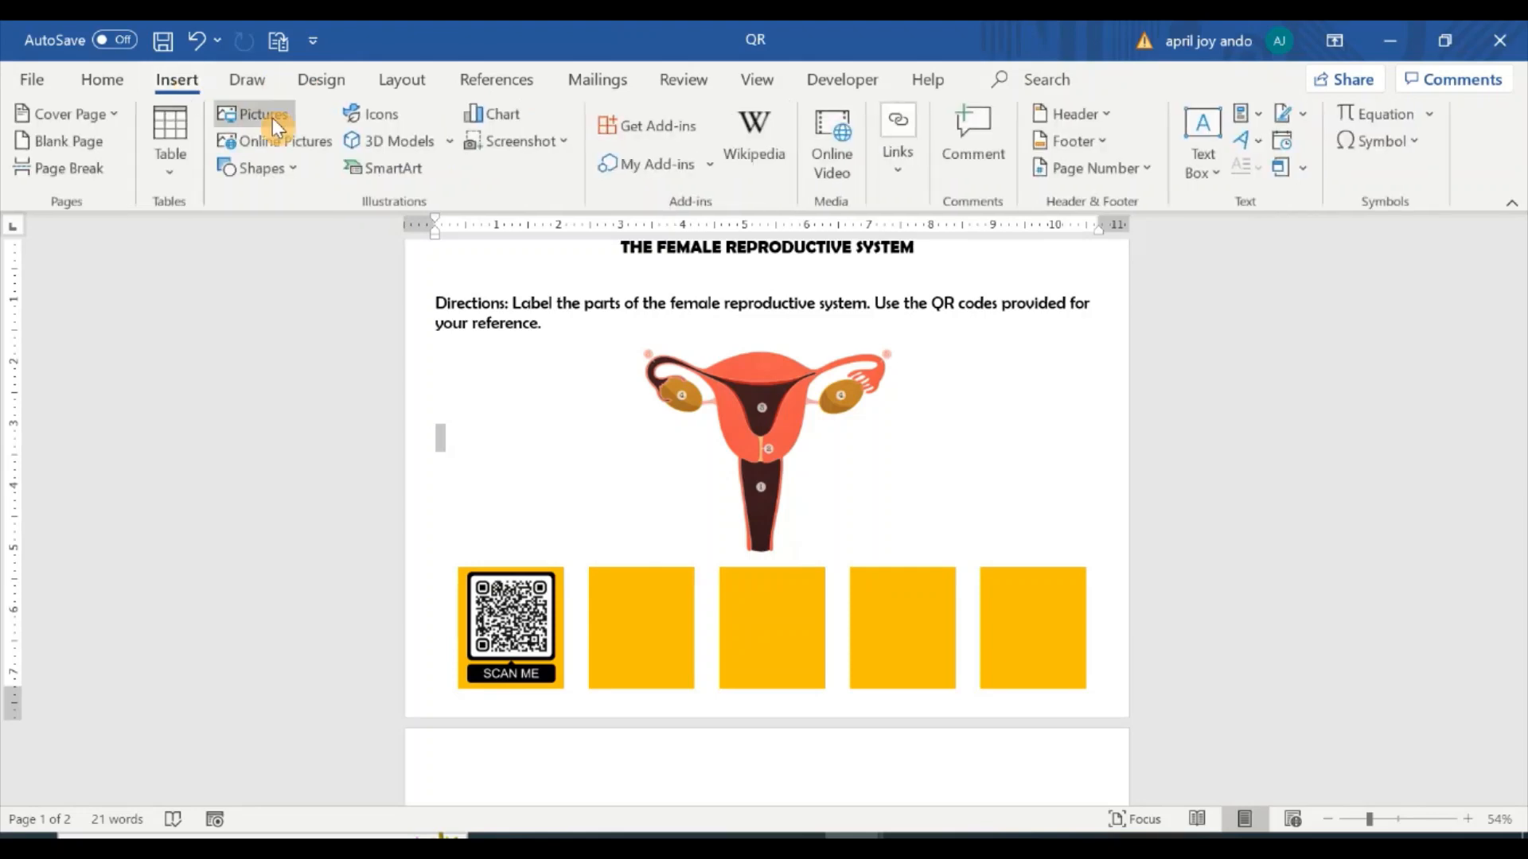
{"action": "left_click", "coordinate": [271, 116]}
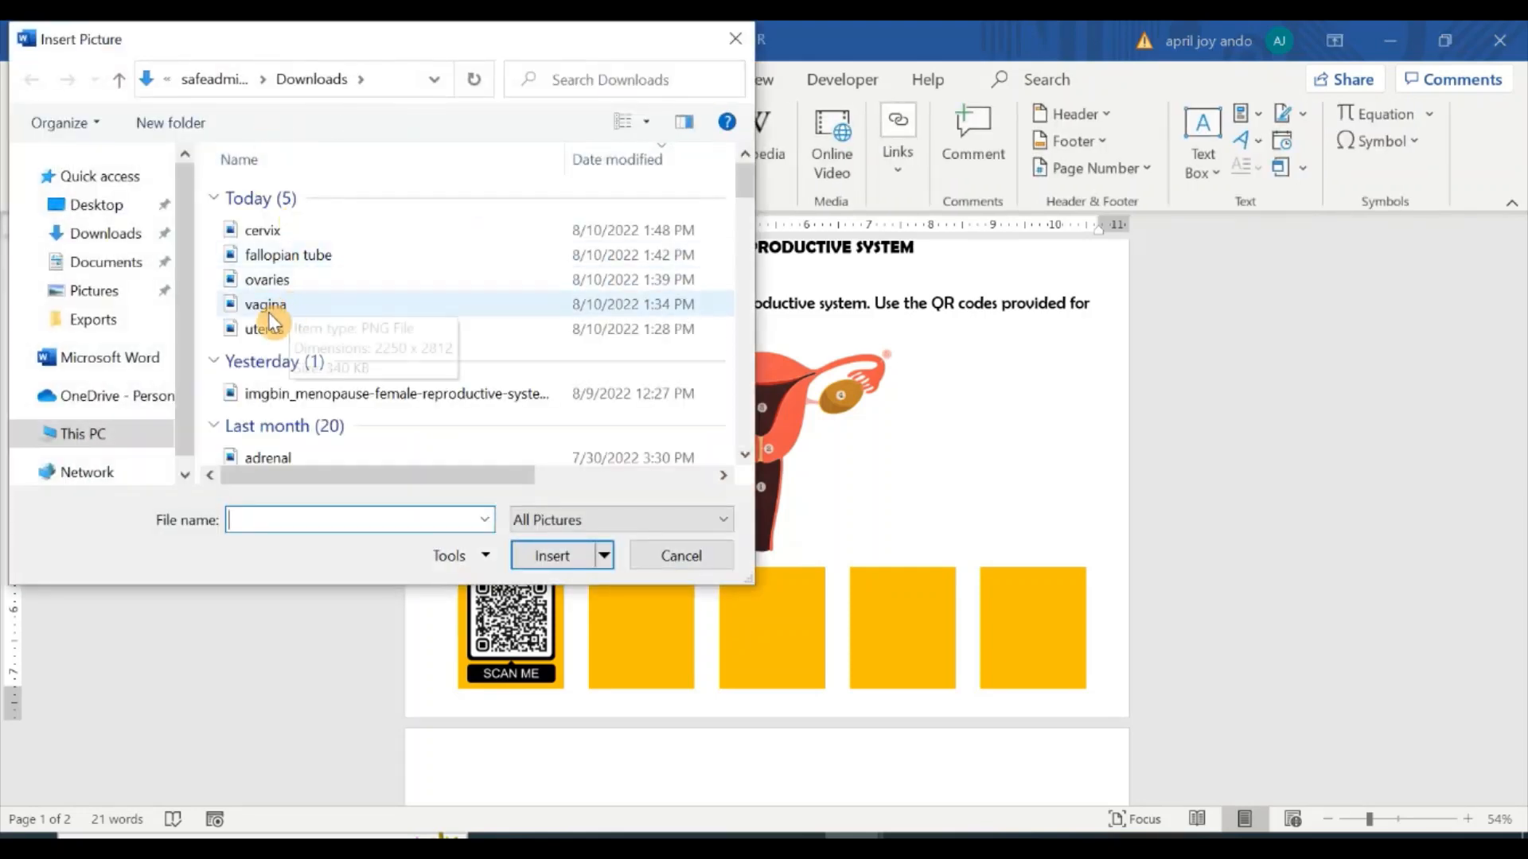
{"action": "left_click", "coordinate": [275, 311]}
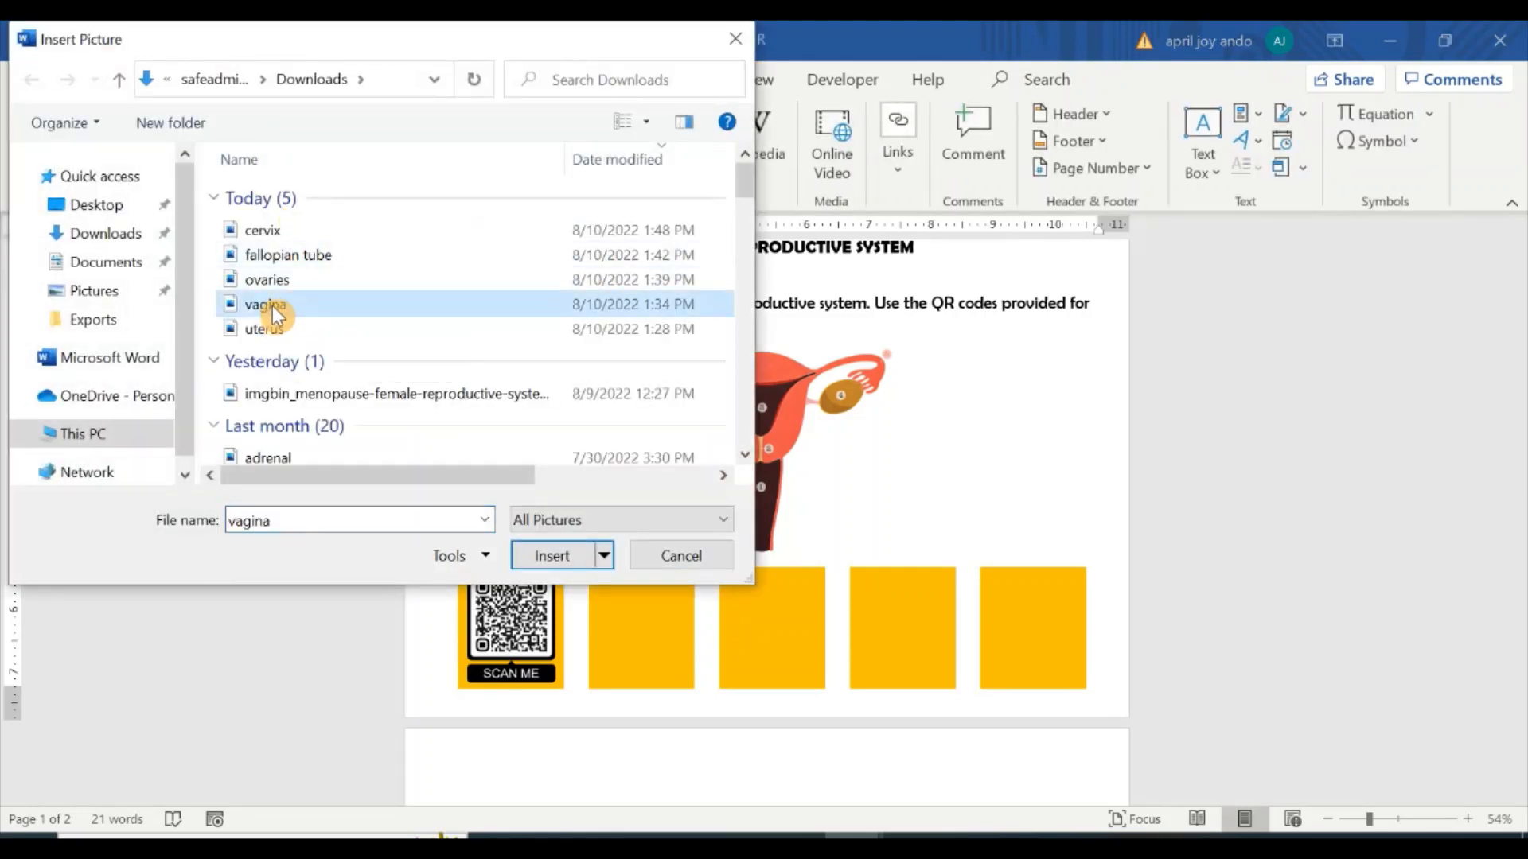
{"action": "left_click", "coordinate": [551, 555]}
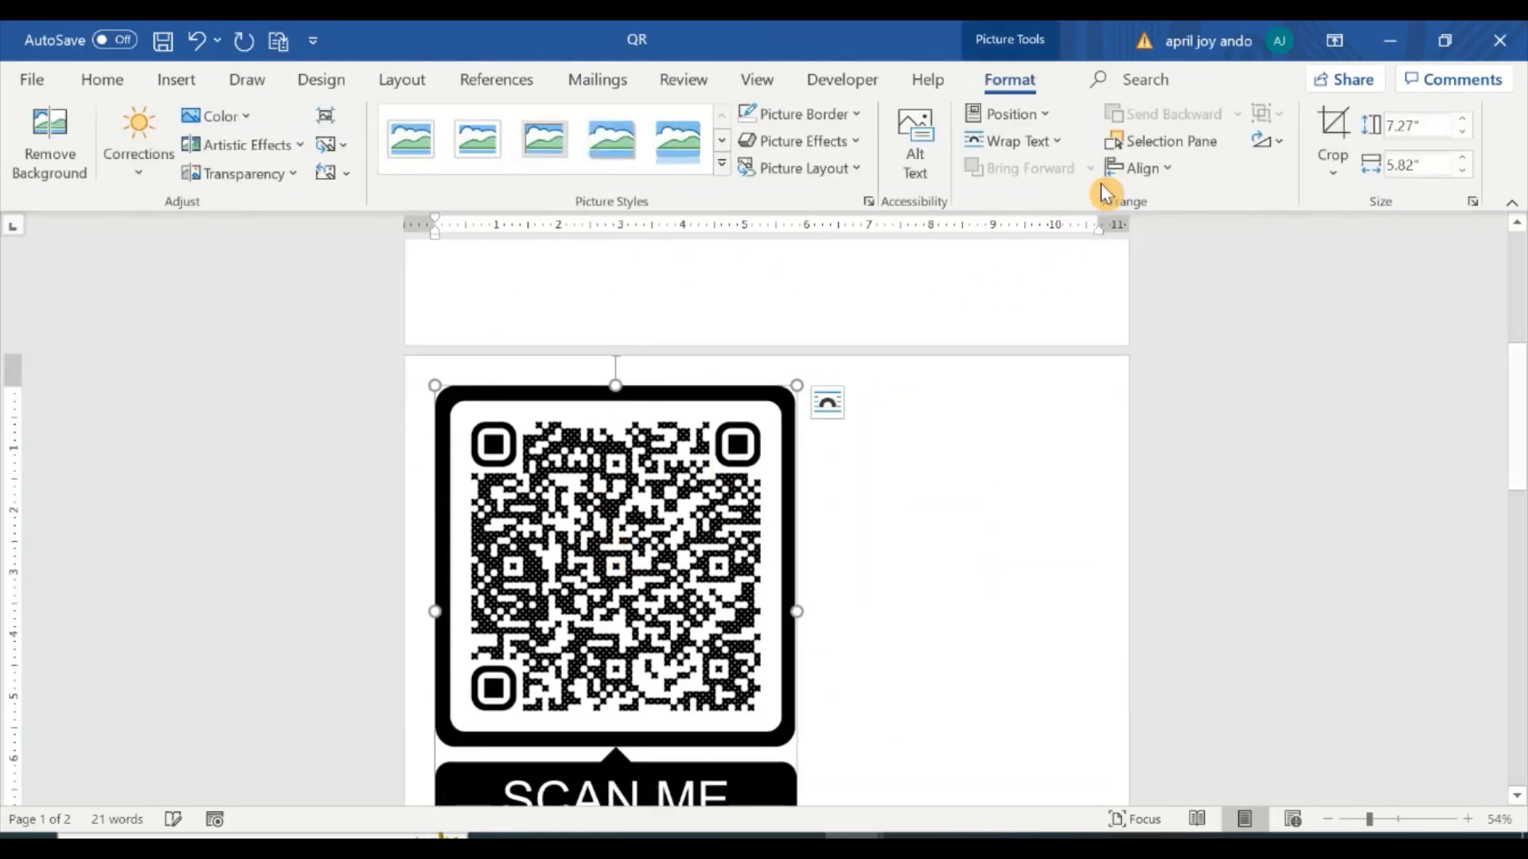
{"action": "left_click", "coordinate": [1028, 141]}
{"action": "left_click", "coordinate": [1063, 382]}
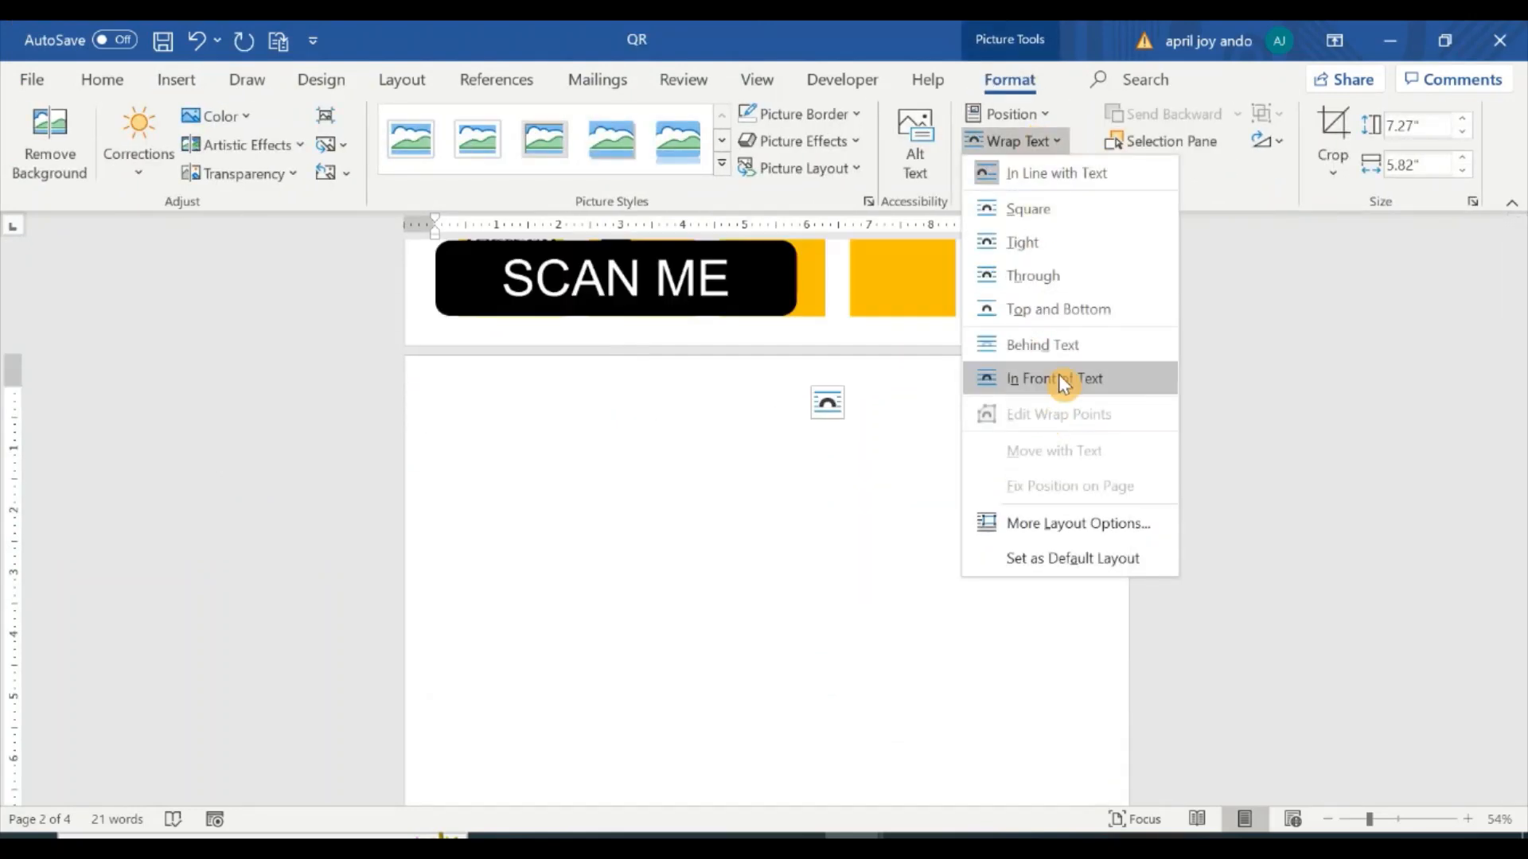
- Shrink the vagina QR code to fit the second yellow box, and move the uterus QR code down into the first box
{"action": "scroll", "coordinate": [840, 486], "scroll_direction": "up", "scroll_amount": 5}
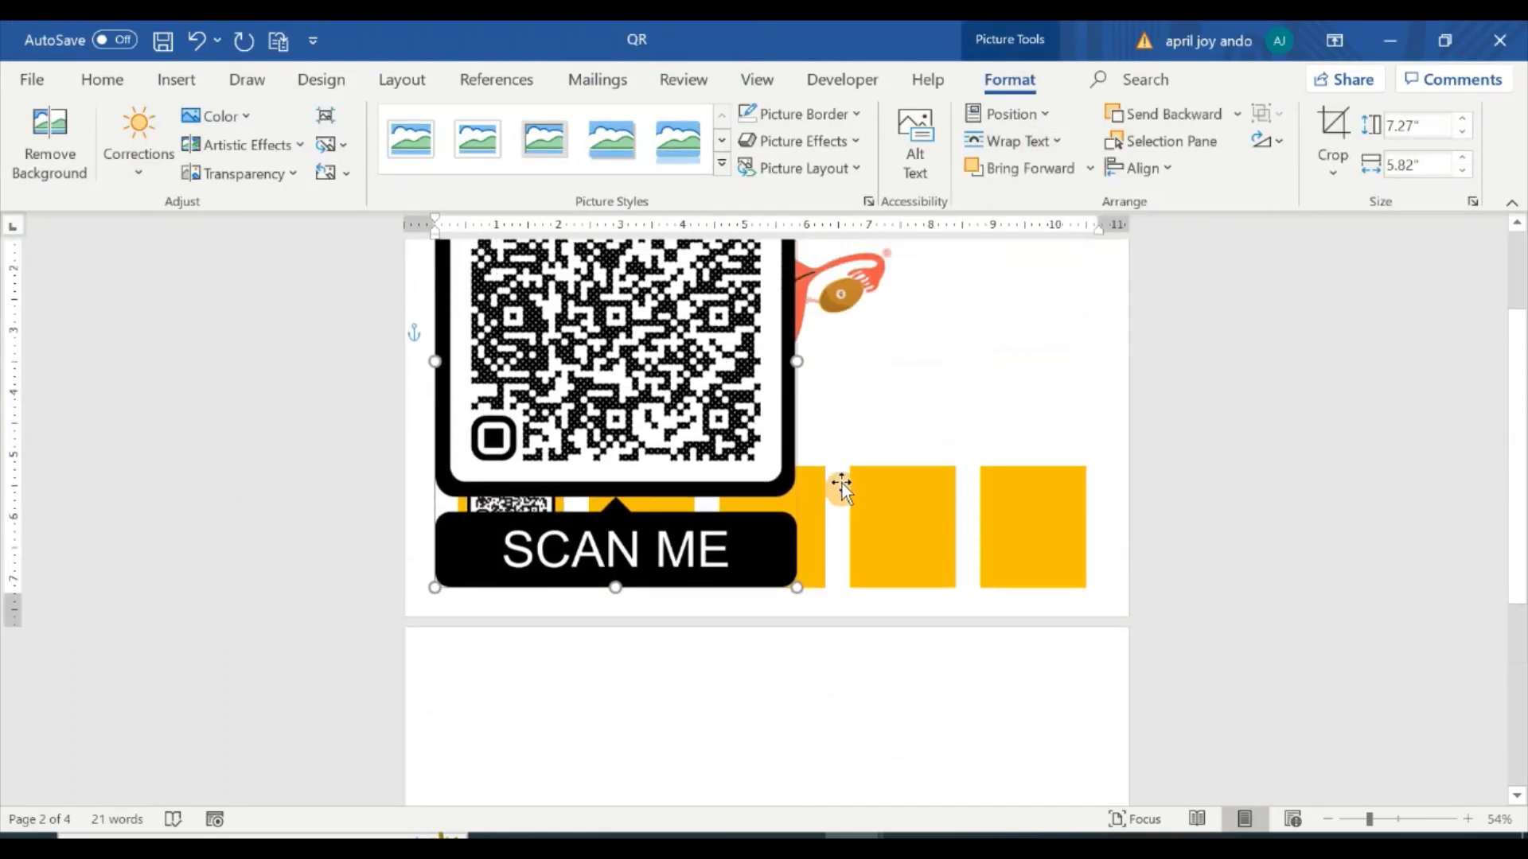
{"action": "left_click_drag", "start_coordinate": [428, 271], "coordinate": [652, 617]}
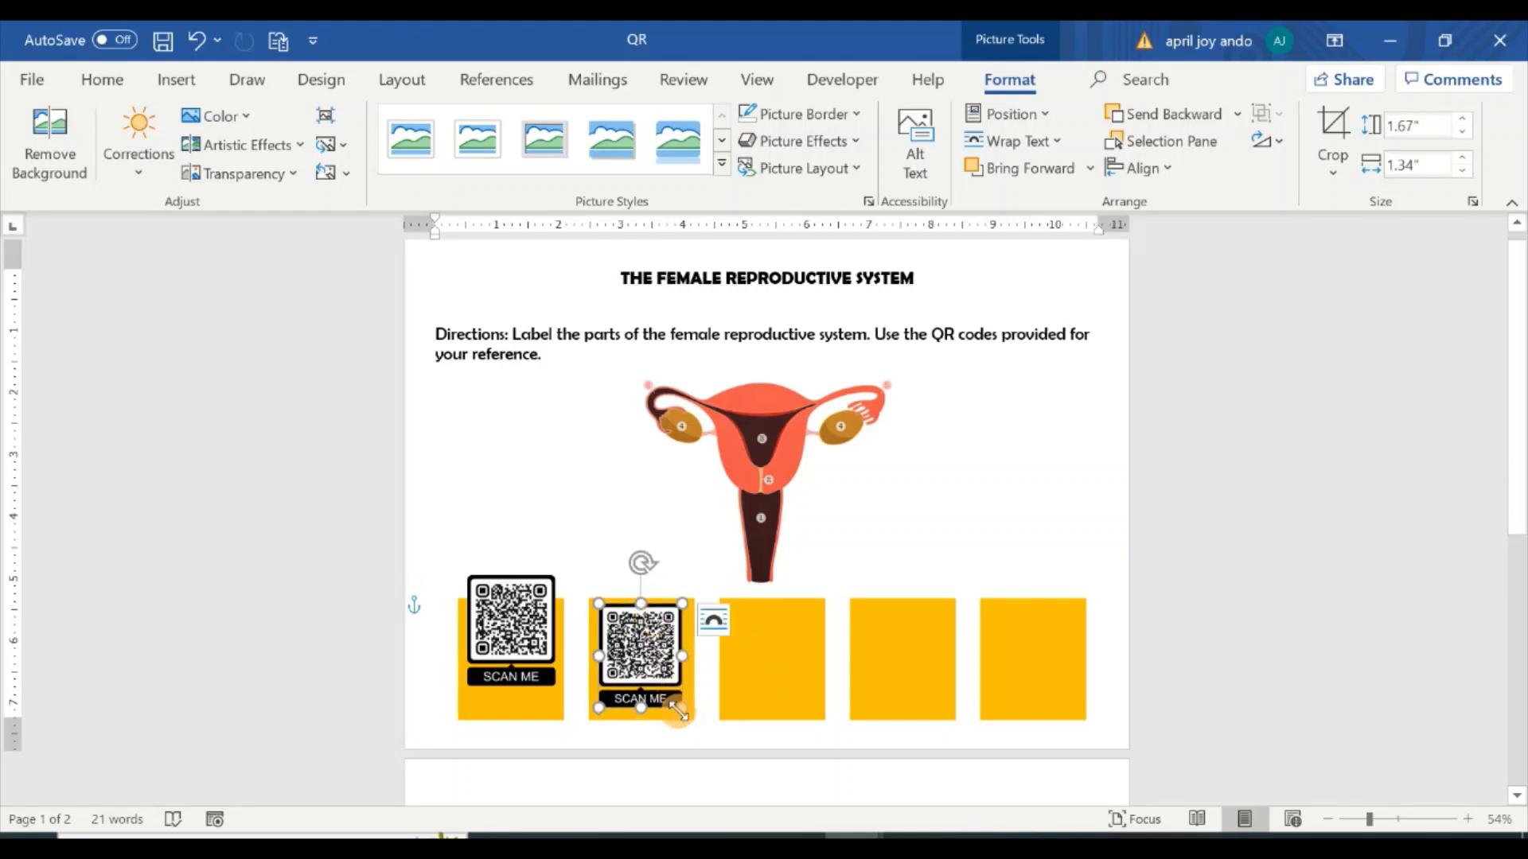
{"action": "left_click_drag", "start_coordinate": [679, 707], "coordinate": [685, 715]}
{"action": "left_click", "coordinate": [506, 646]}
{"action": "left_click_drag", "start_coordinate": [506, 646], "coordinate": [506, 656]}
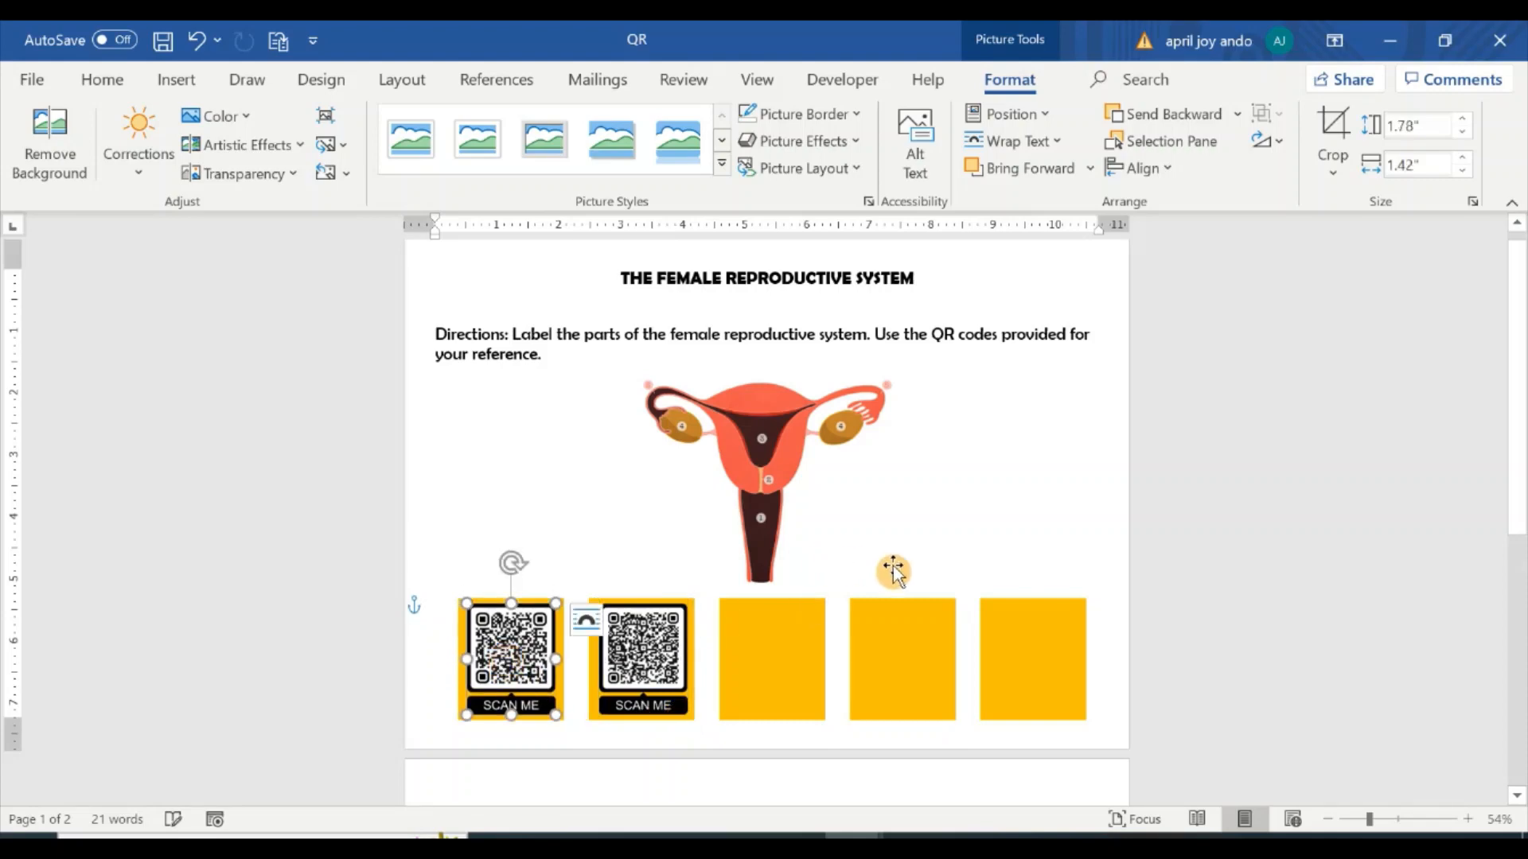
- Insert the ovaries QR code image from Downloads and set its text wrapping to In Front of Text
{"action": "left_click", "coordinate": [1220, 628]}
{"action": "left_click", "coordinate": [167, 82]}
{"action": "left_click", "coordinate": [250, 114]}
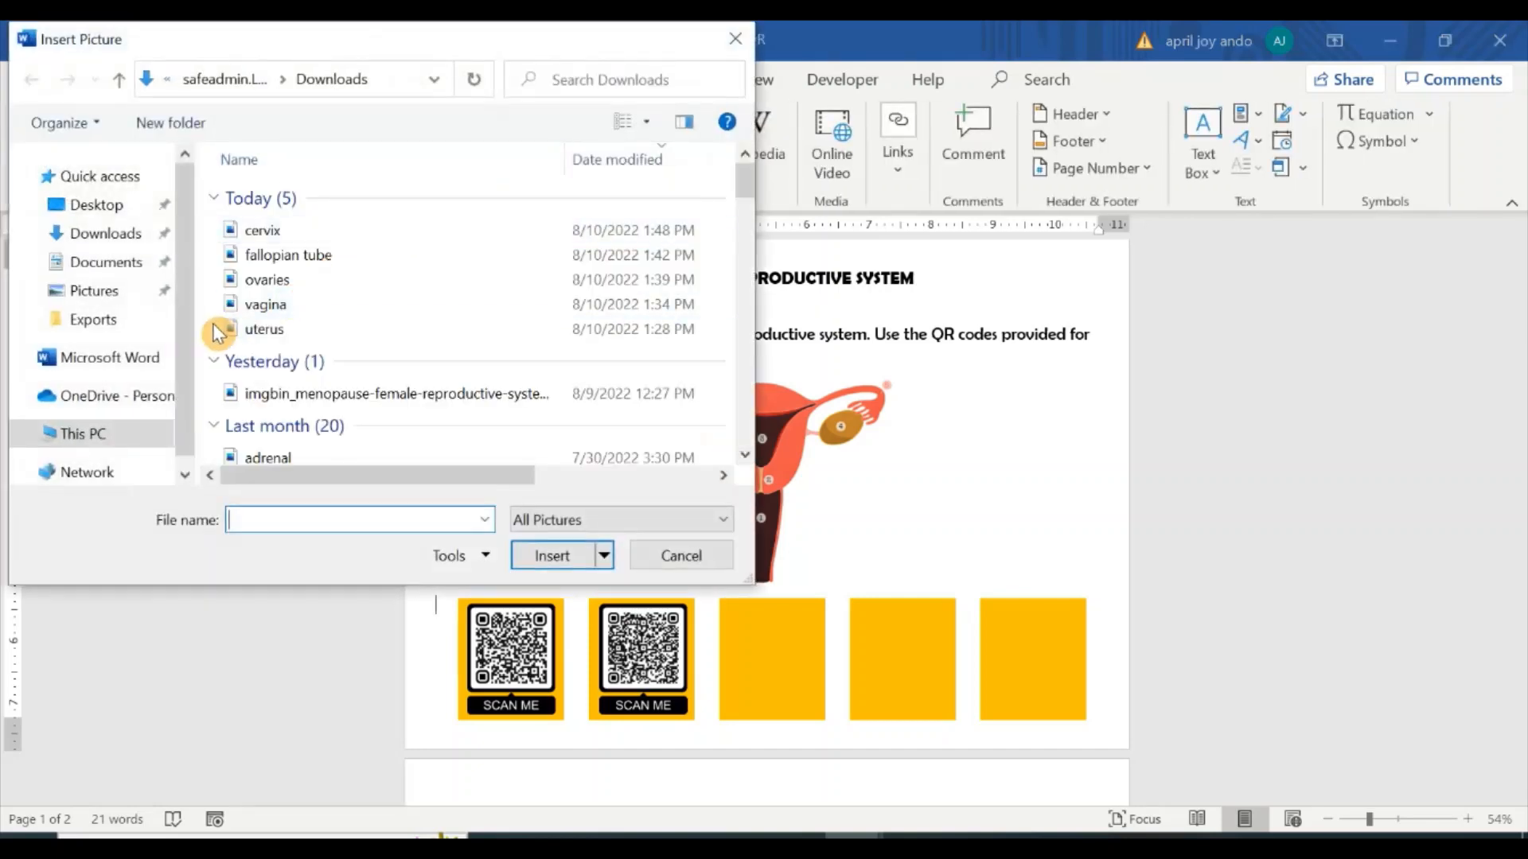
{"action": "left_click", "coordinate": [265, 283]}
{"action": "left_click", "coordinate": [531, 556]}
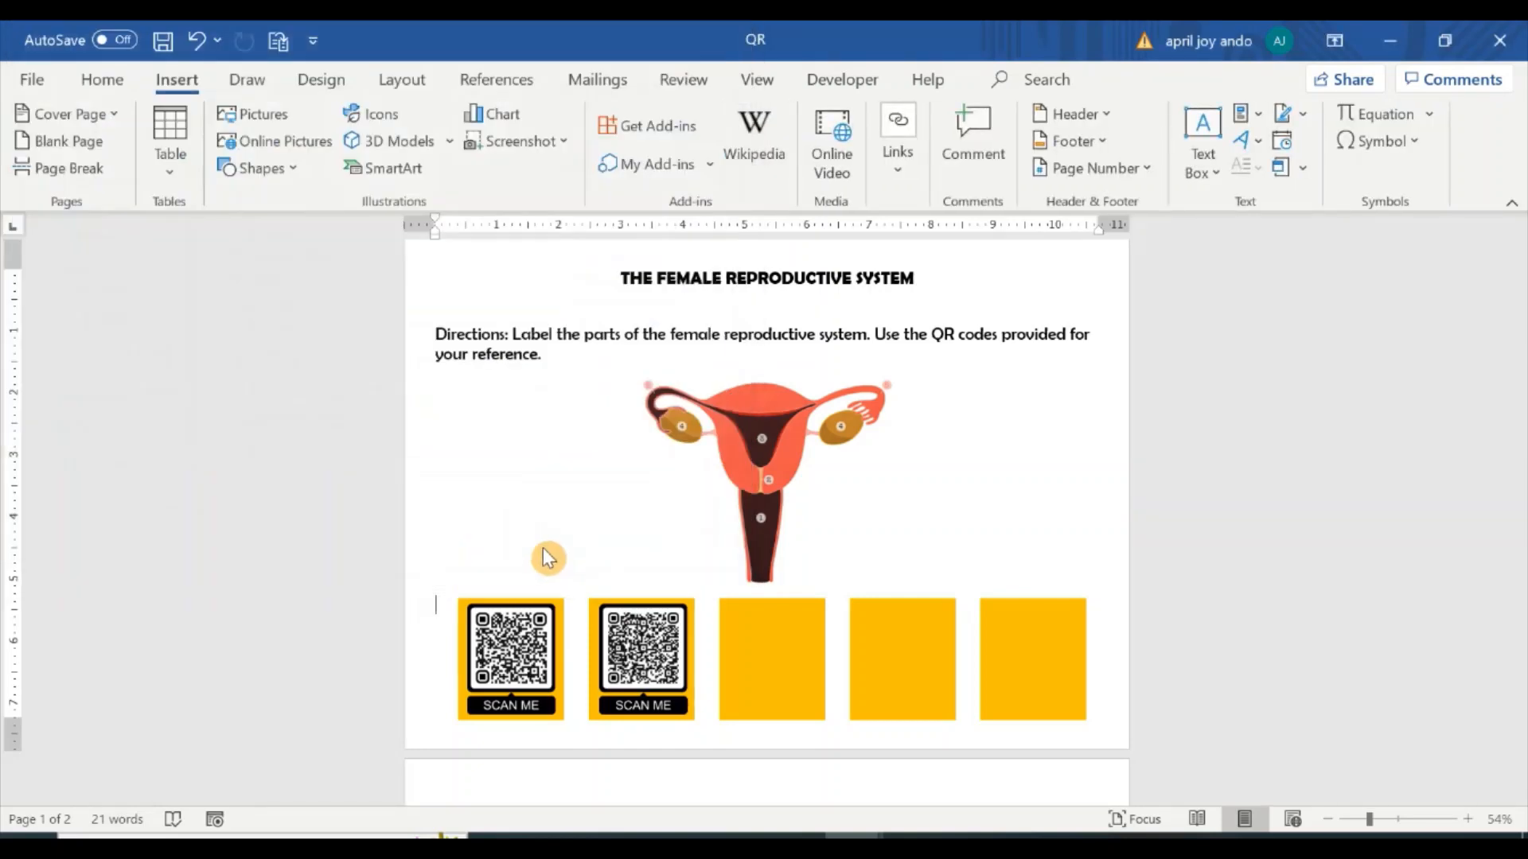
{"action": "left_click", "coordinate": [1026, 141]}
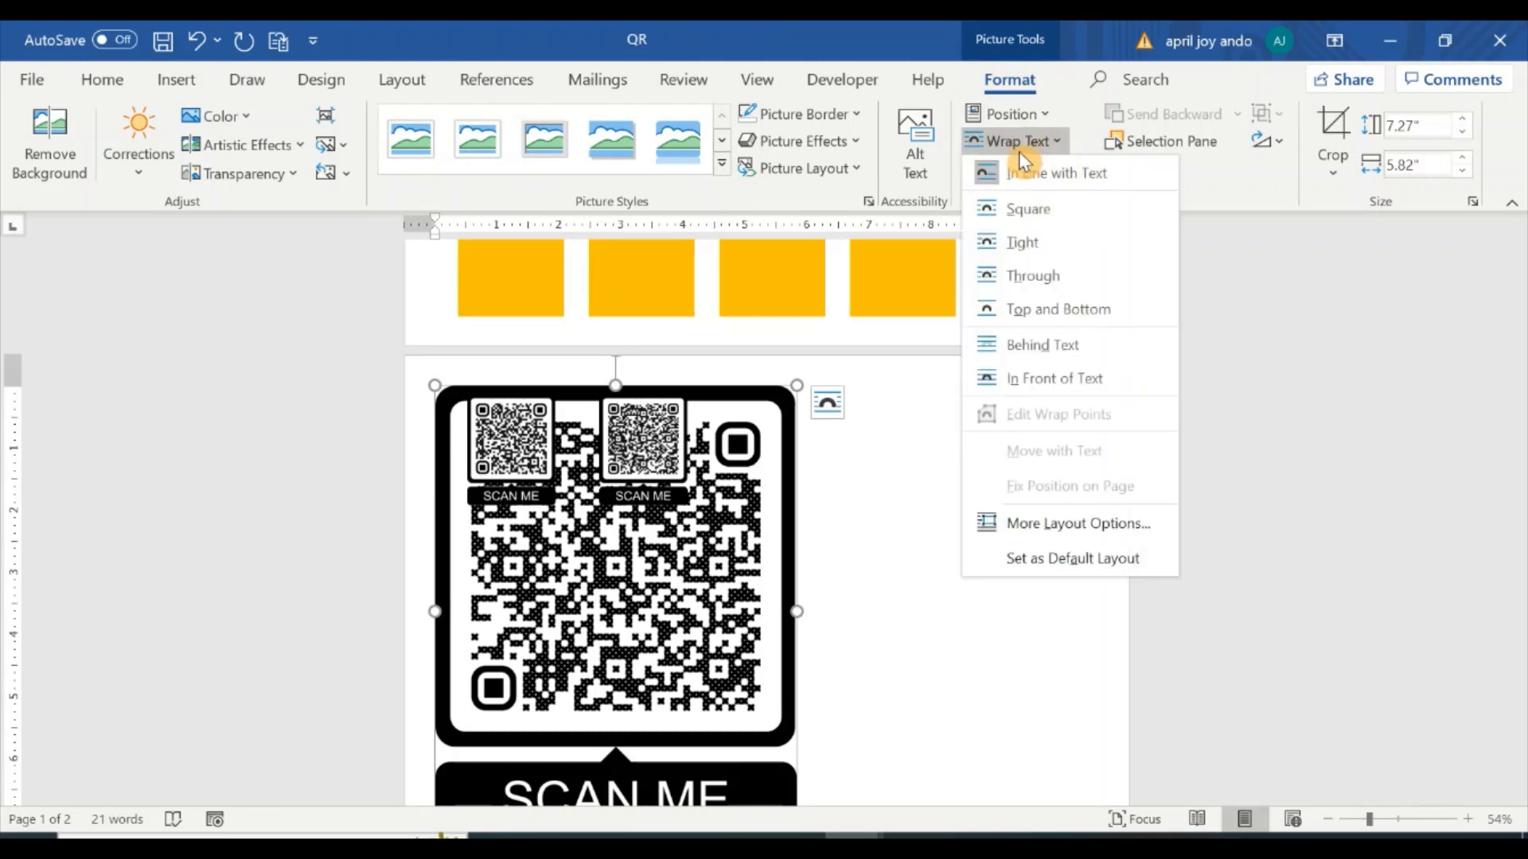
{"action": "left_click", "coordinate": [1032, 375]}
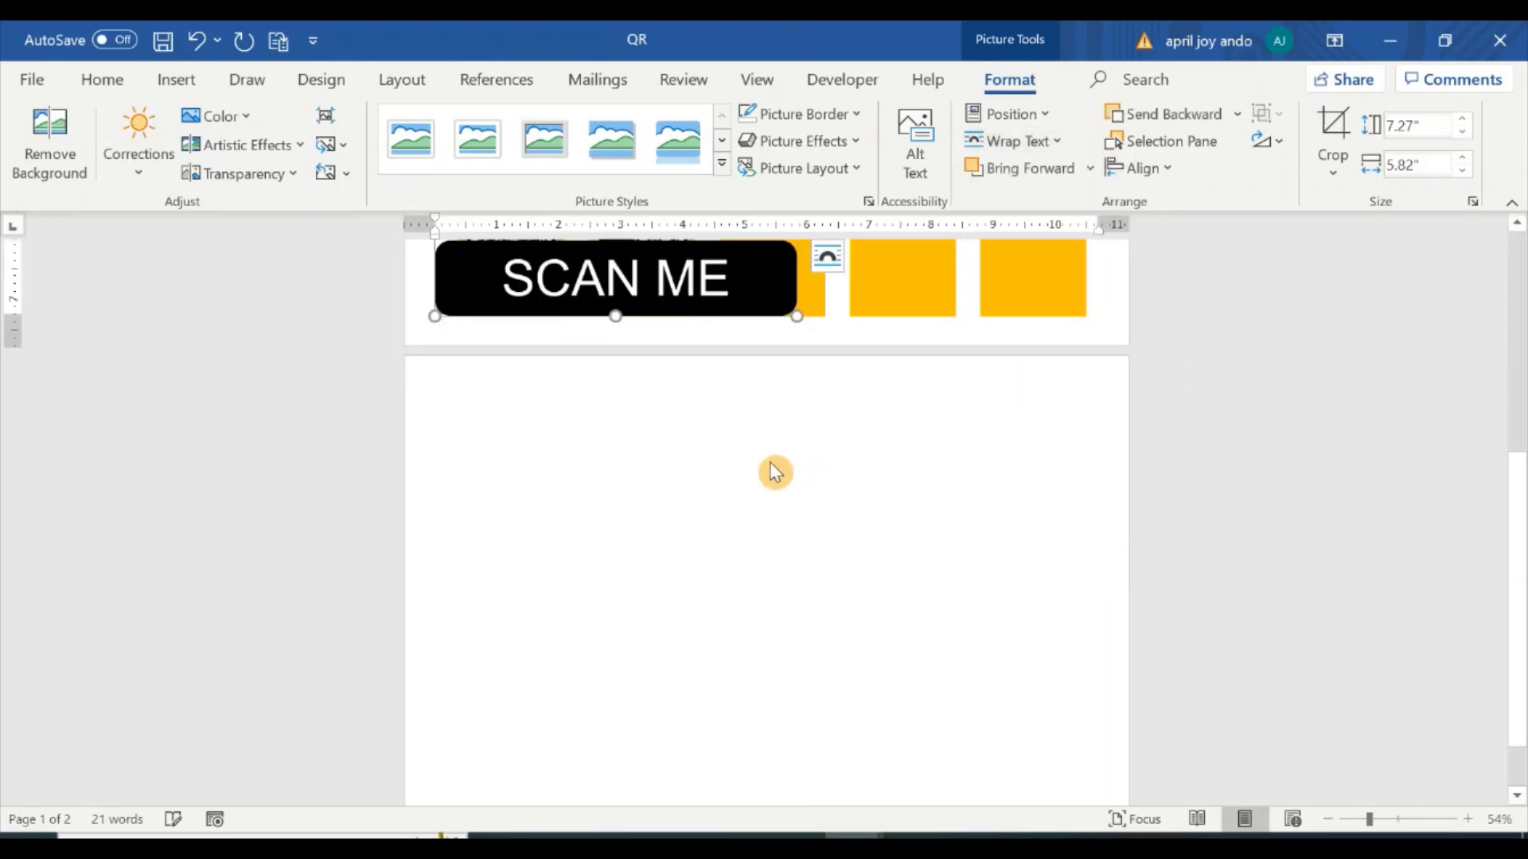
- Shrink the ovaries QR code to about 1.78" by 1.43" and place it on the third yellow box
{"action": "scroll", "coordinate": [779, 450], "scroll_direction": "up", "scroll_amount": 6}
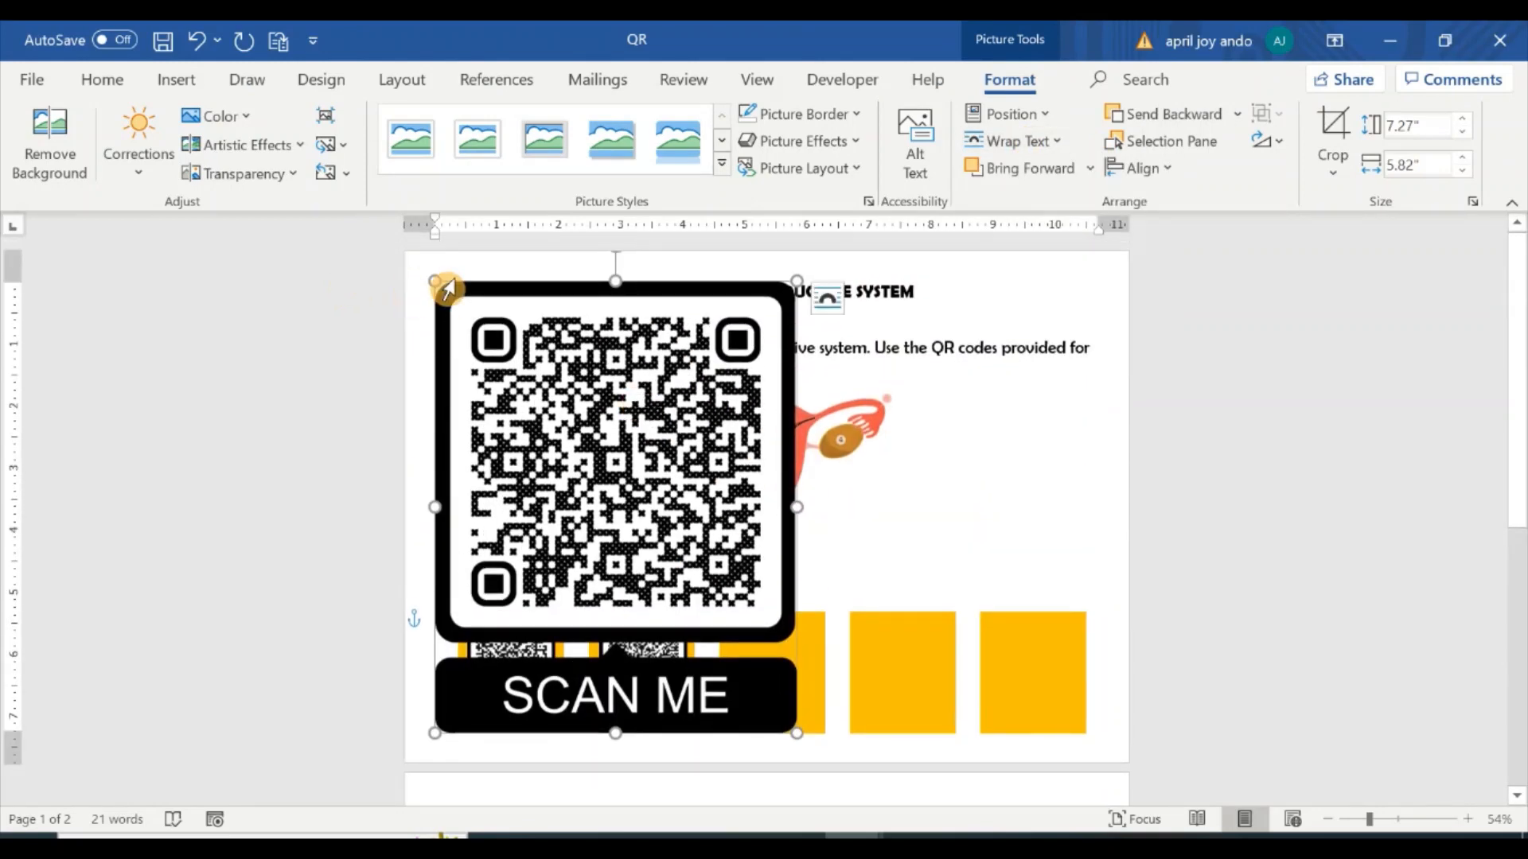
{"action": "left_click_drag", "start_coordinate": [434, 281], "coordinate": [817, 726]}
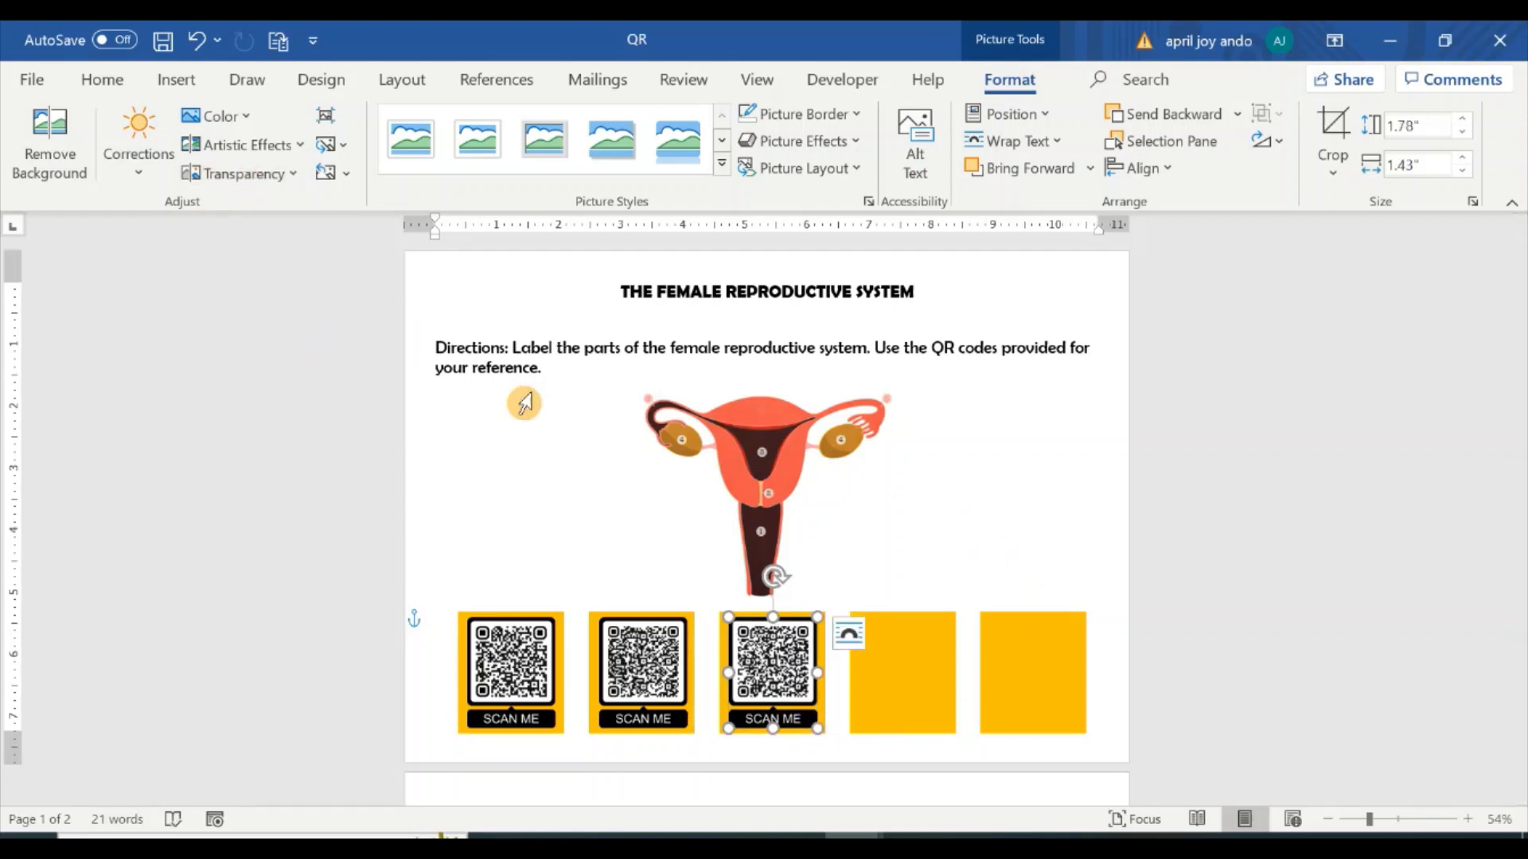
{"action": "left_click", "coordinate": [558, 437]}
- Insert the fallopian tube QR code image from Downloads and set its text wrapping to In Front of Text
{"action": "left_click", "coordinate": [176, 80]}
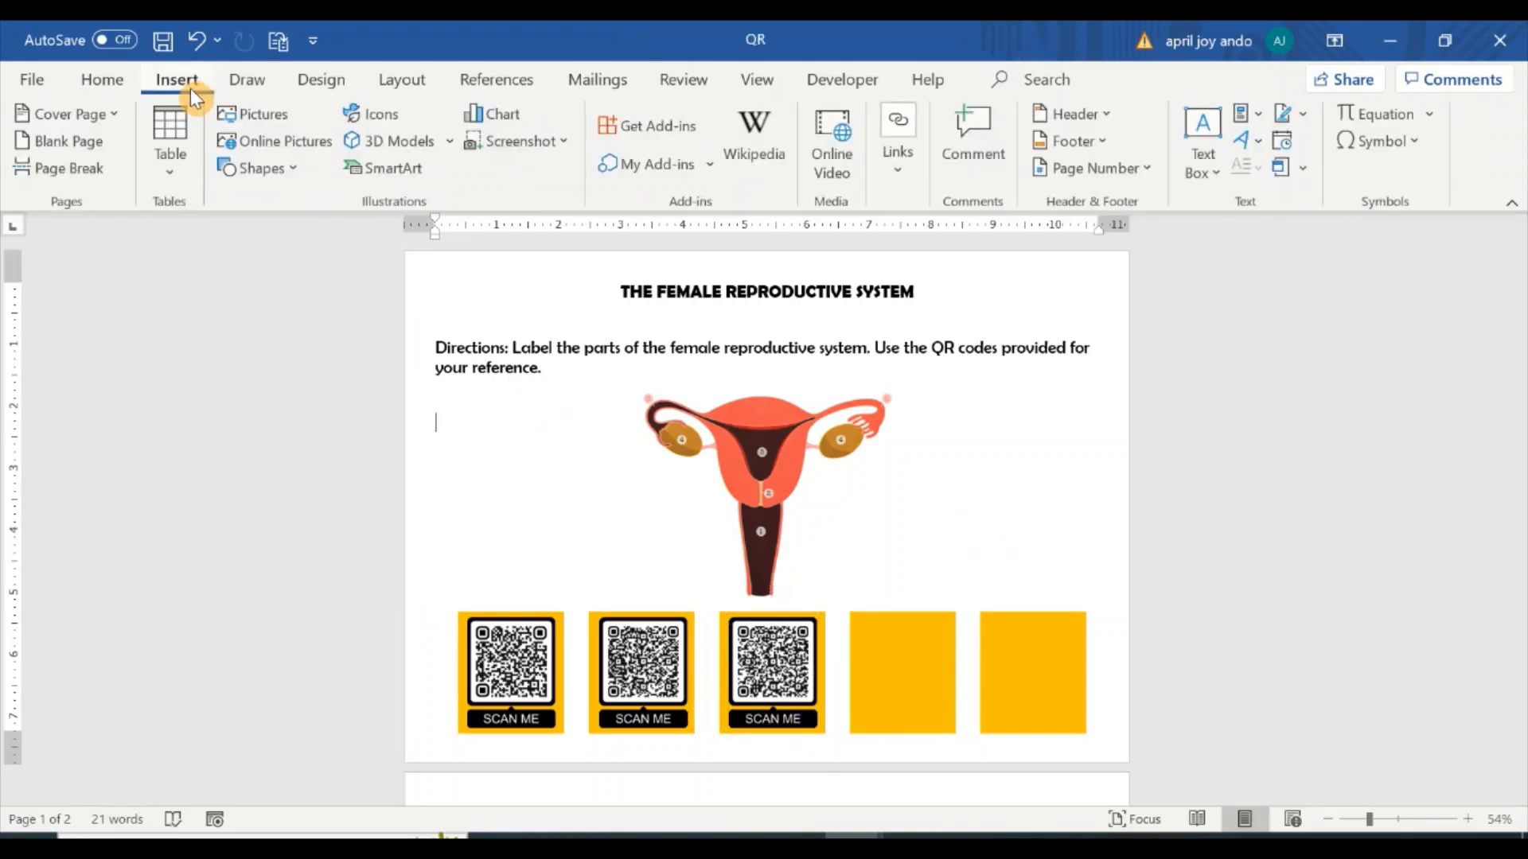
{"action": "left_click", "coordinate": [243, 113]}
{"action": "left_click", "coordinate": [259, 255]}
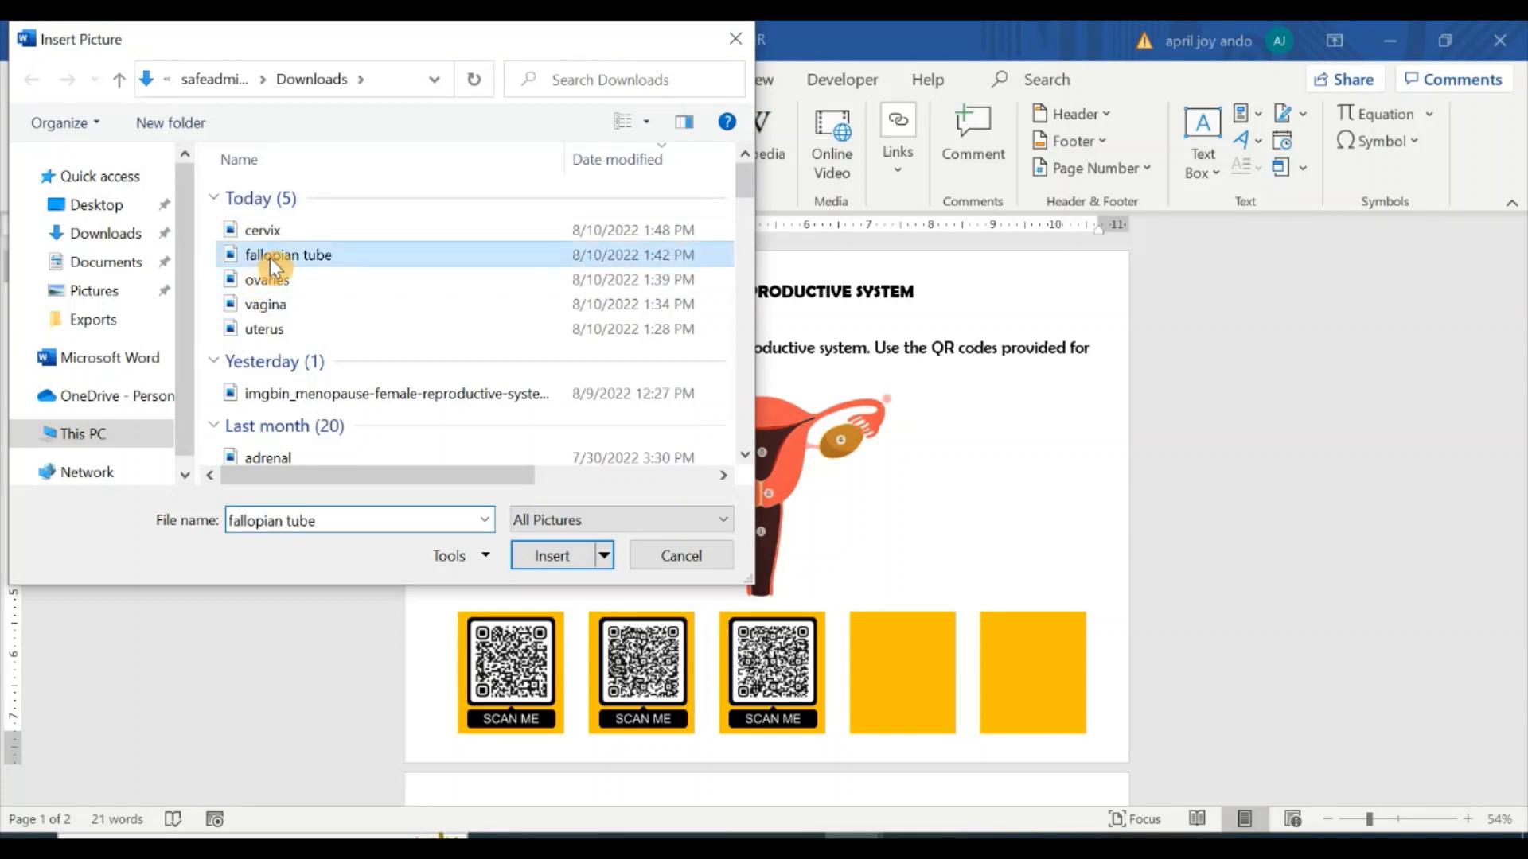
{"action": "left_click", "coordinate": [541, 557]}
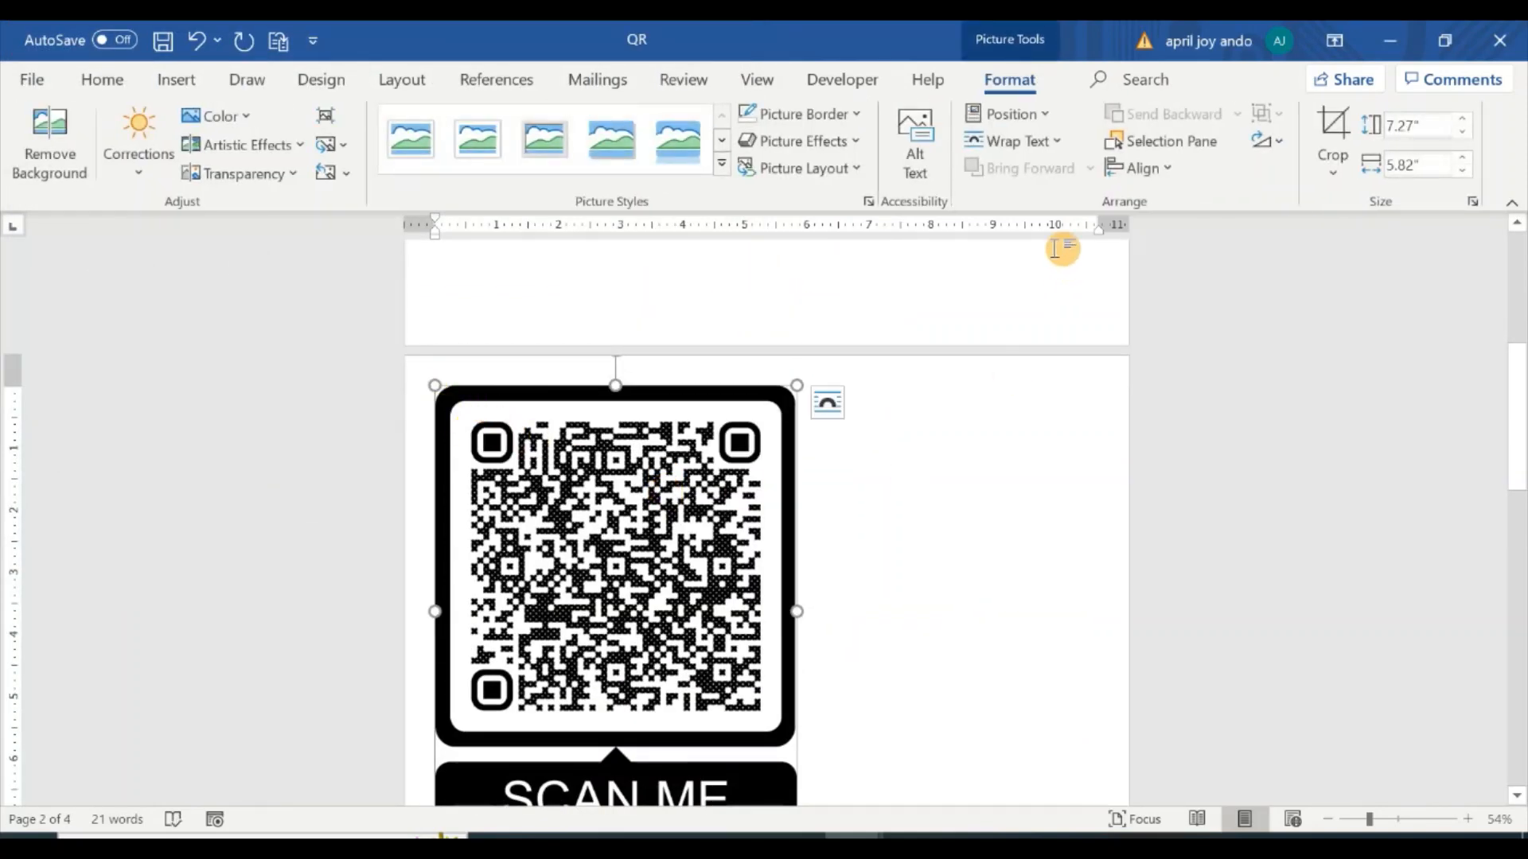
{"action": "left_click", "coordinate": [1047, 143]}
{"action": "left_click", "coordinate": [1052, 380]}
- Shrink the fallopian tube QR code to about 1.79" by 1.44" and center it on the fourth yellow box
{"action": "scroll", "coordinate": [865, 534], "scroll_direction": "up", "scroll_amount": 5}
{"action": "left_click_drag", "start_coordinate": [443, 274], "coordinate": [905, 646]}
{"action": "left_click_drag", "start_coordinate": [963, 600], "coordinate": [909, 624]}
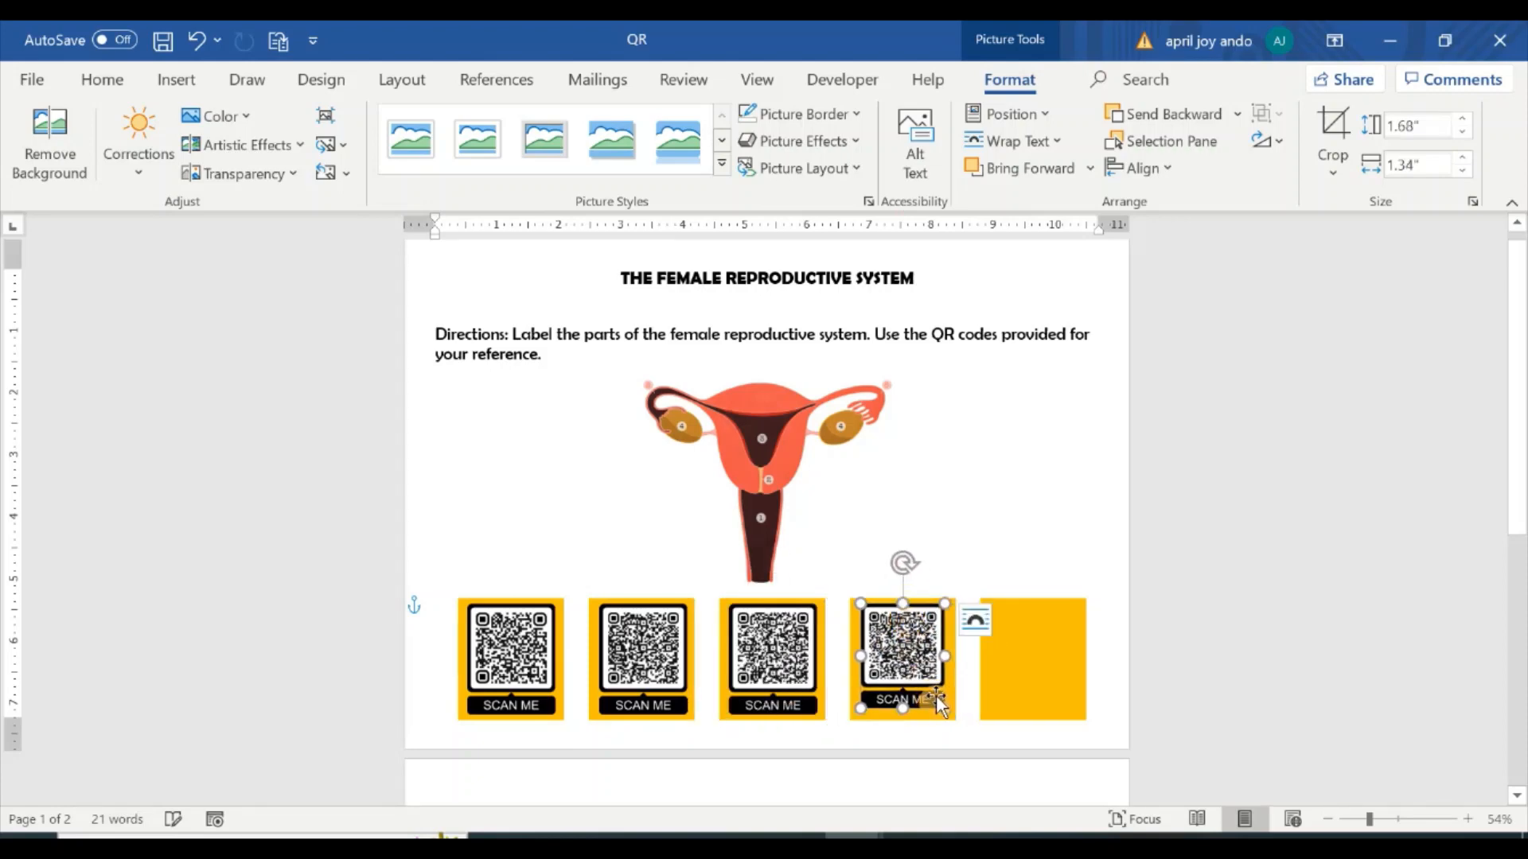
{"action": "left_click_drag", "start_coordinate": [950, 711], "coordinate": [950, 711]}
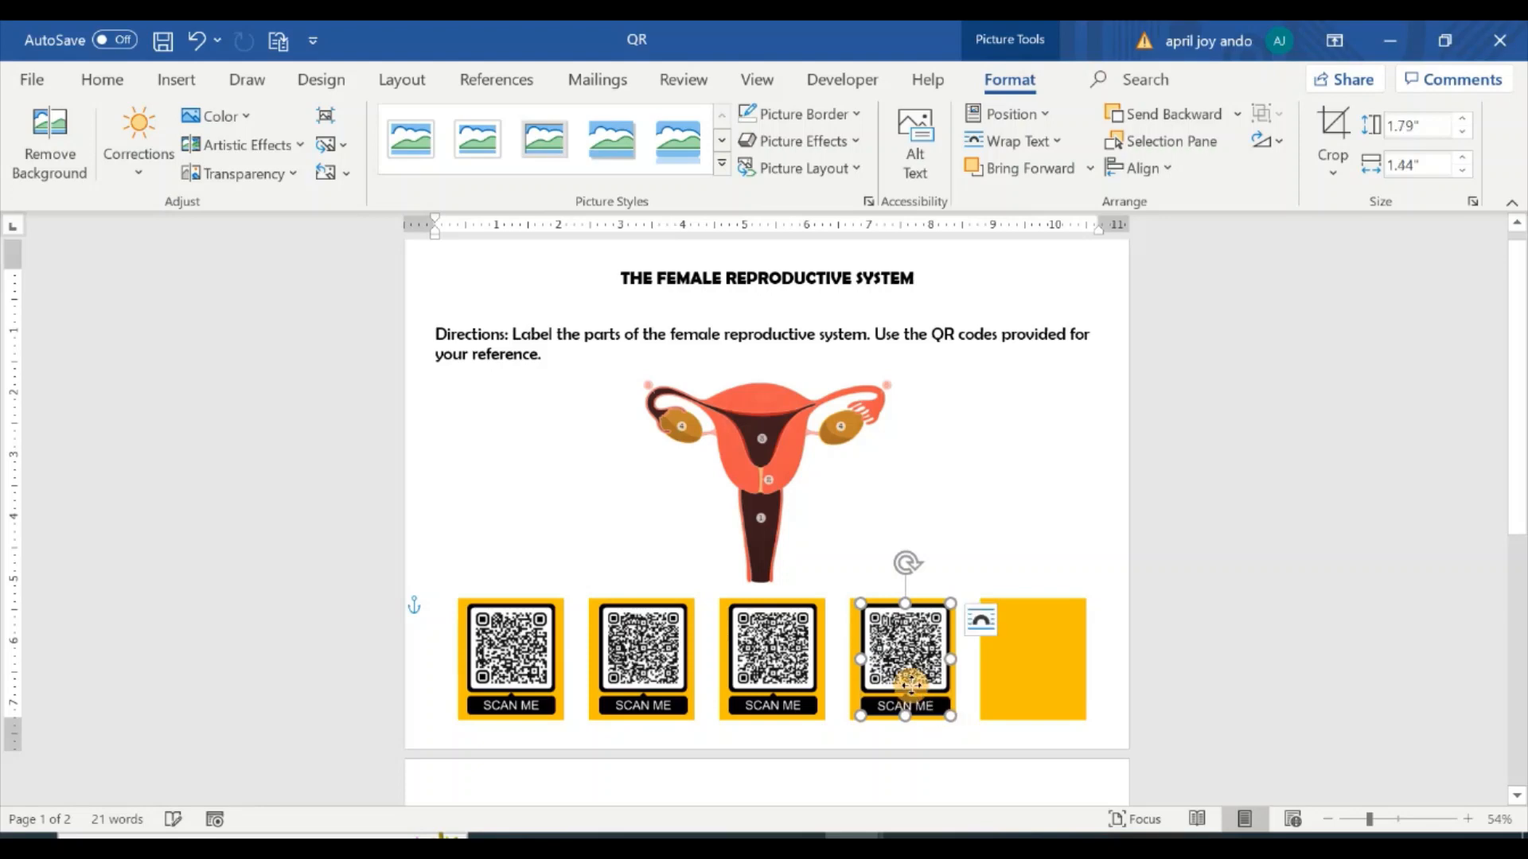
{"action": "key", "text": "ctrl+z"}
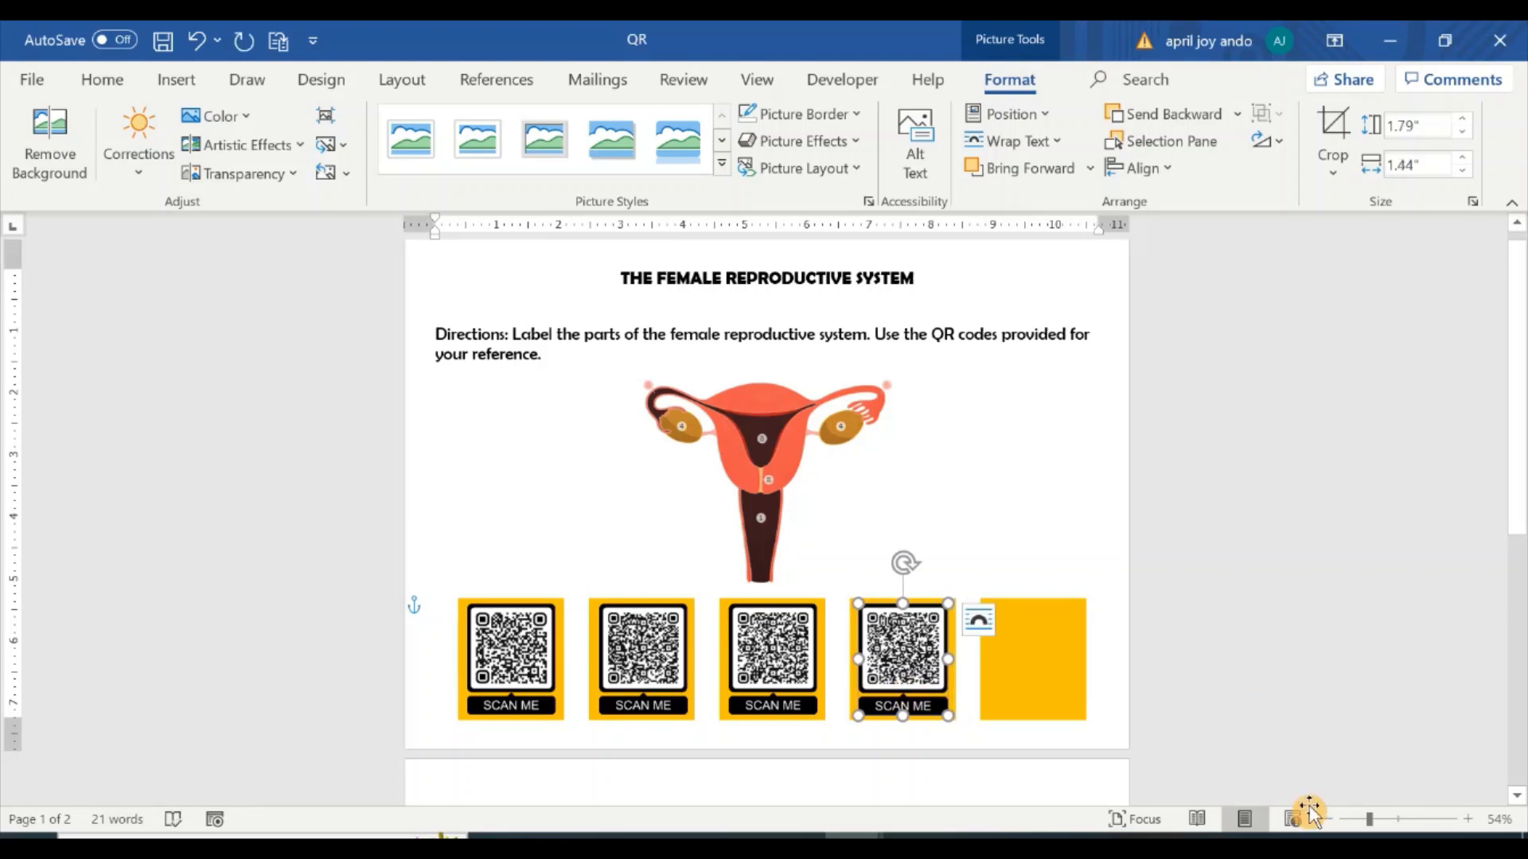
- Insert the cervix QR code image from Downloads and set its text wrapping to In Front of Text
{"action": "left_click", "coordinate": [169, 79]}
{"action": "left_click", "coordinate": [231, 119]}
{"action": "left_click", "coordinate": [298, 239]}
{"action": "left_click", "coordinate": [551, 555]}
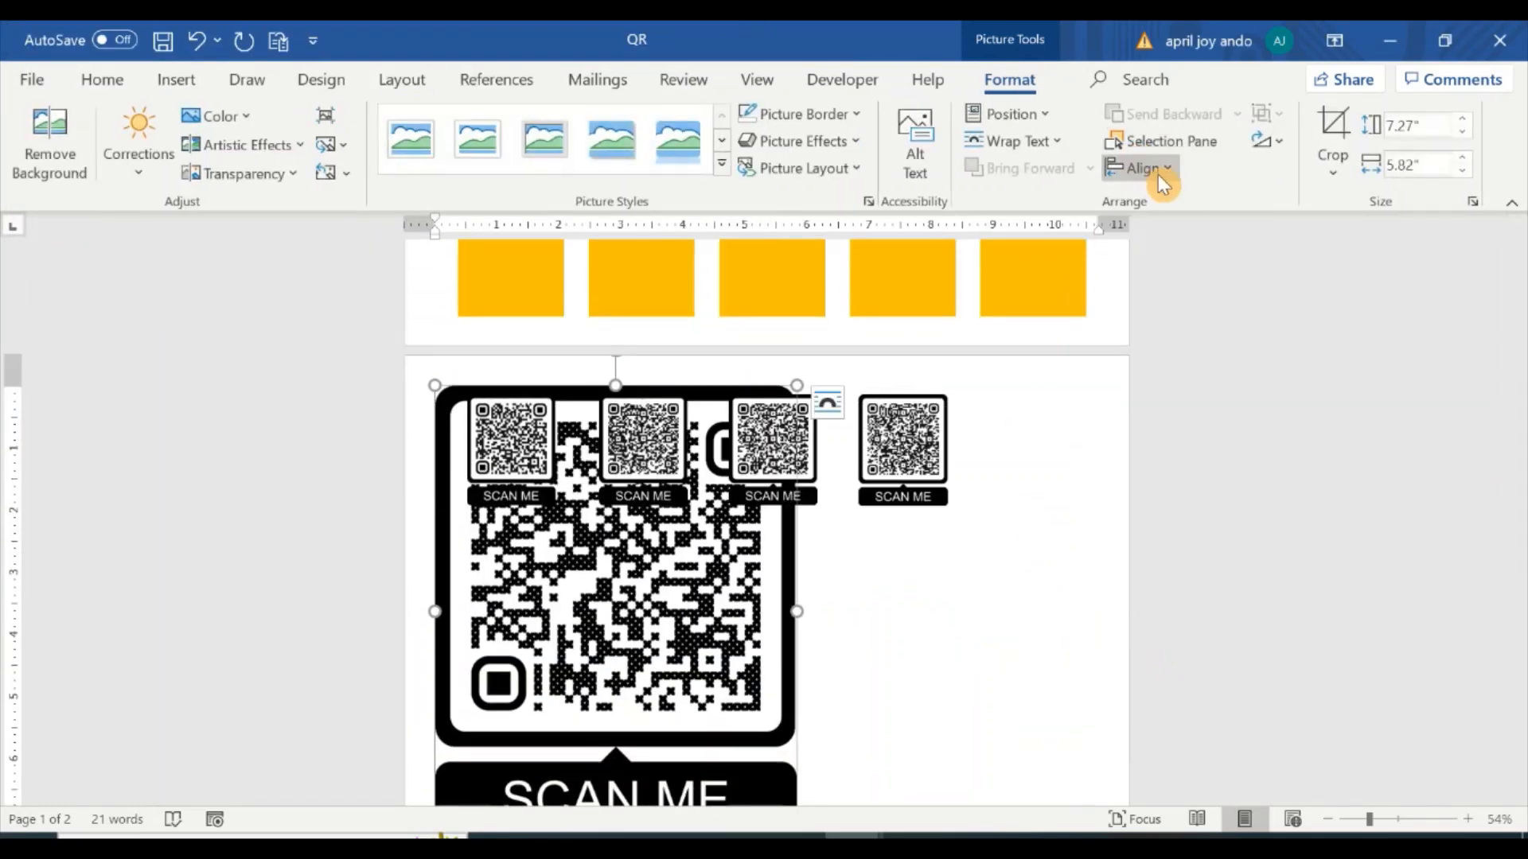
{"action": "left_click", "coordinate": [1035, 141]}
{"action": "left_click", "coordinate": [1078, 377]}
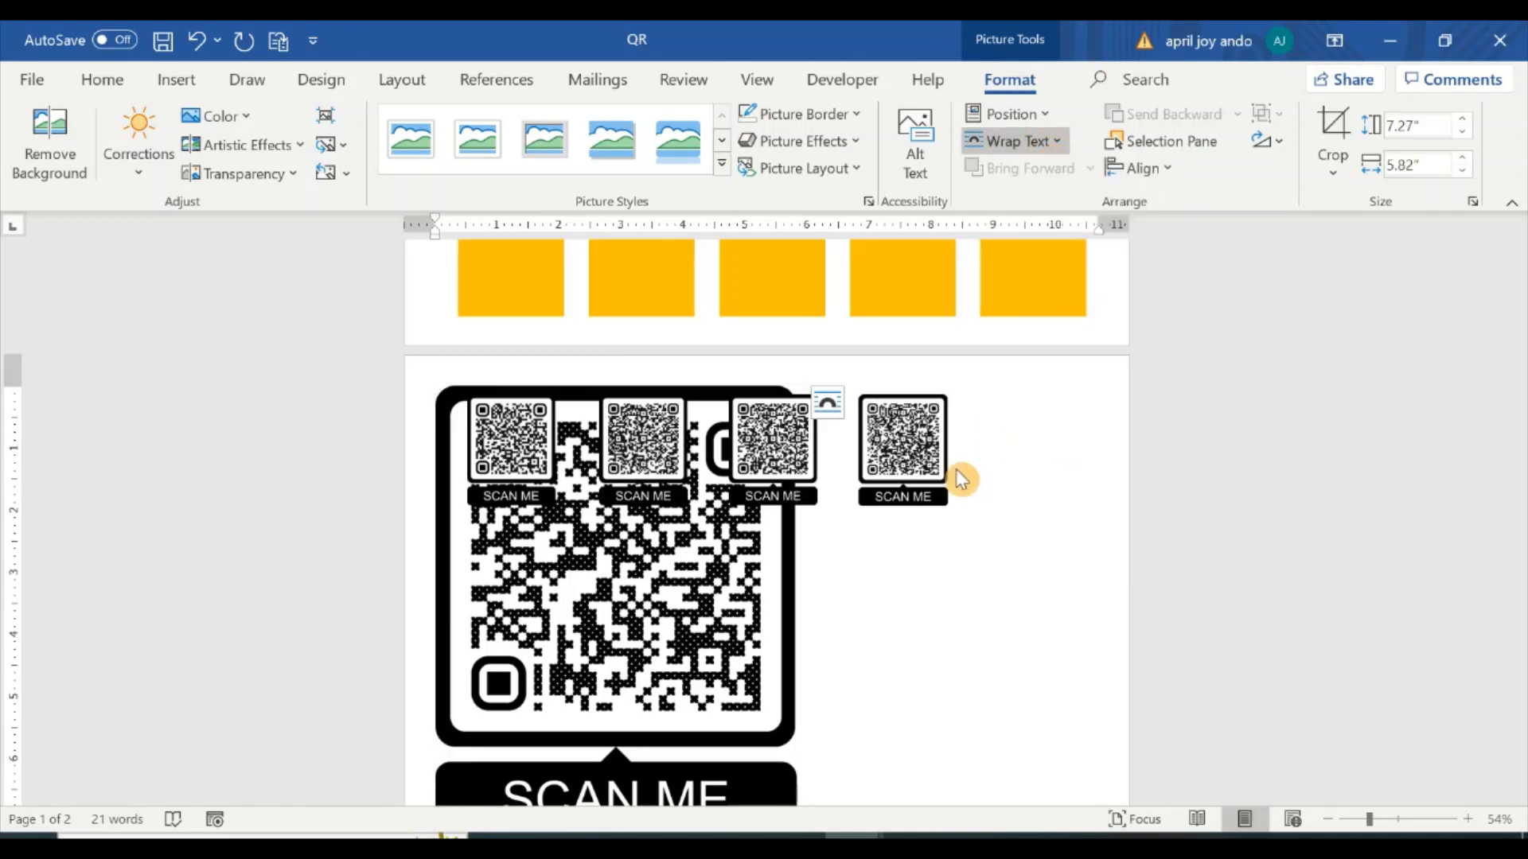
- Shrink the cervix QR code to about 1.79" by 1.43" and place it on the fifth yellow box
{"action": "scroll", "coordinate": [945, 502], "scroll_direction": "up", "scroll_amount": 5}
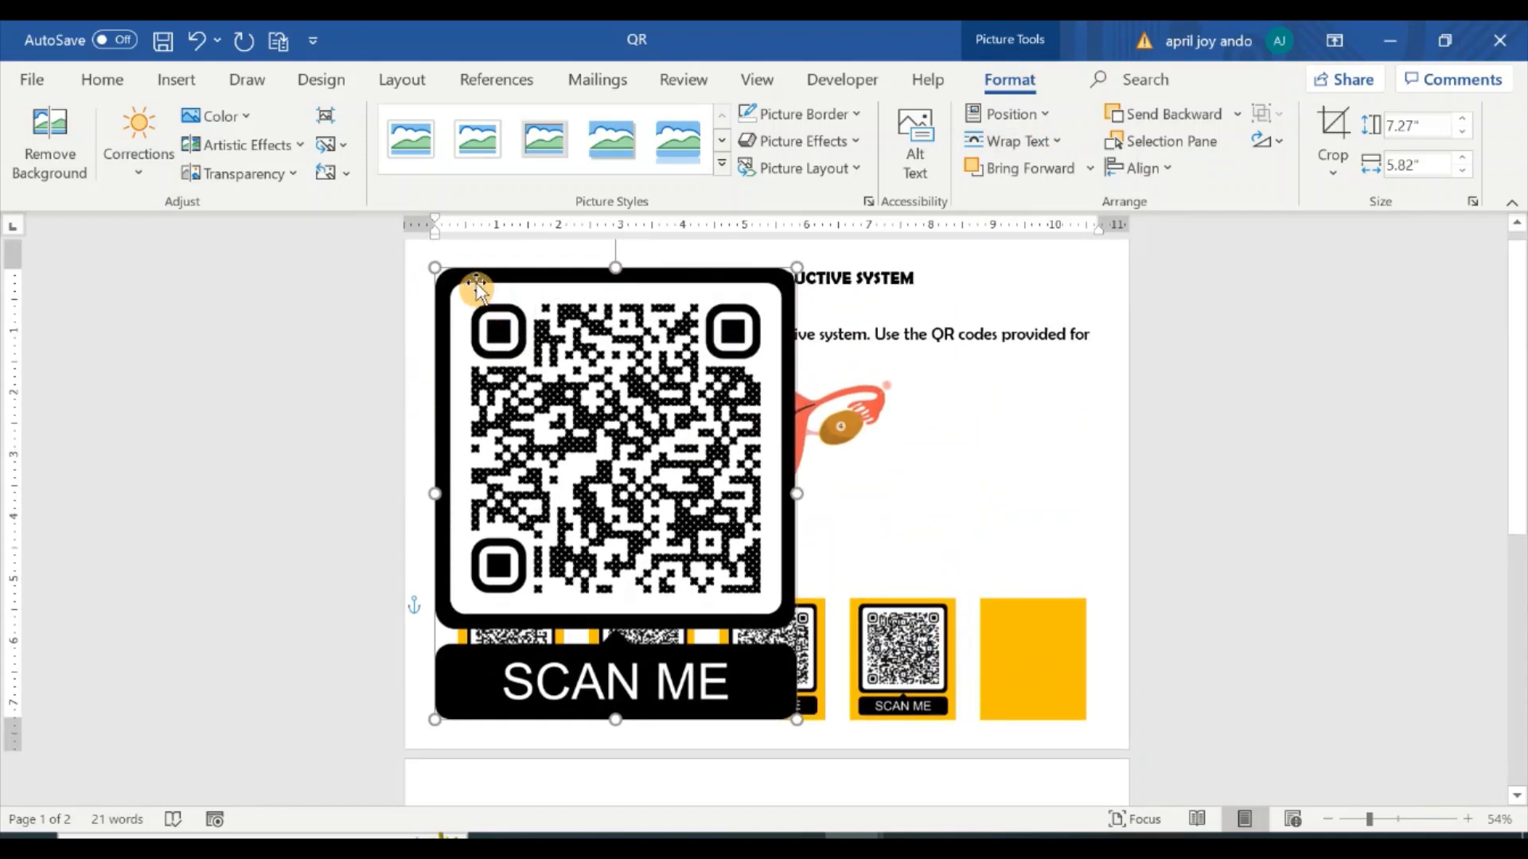
{"action": "left_click_drag", "start_coordinate": [690, 570], "coordinate": [1073, 621]}
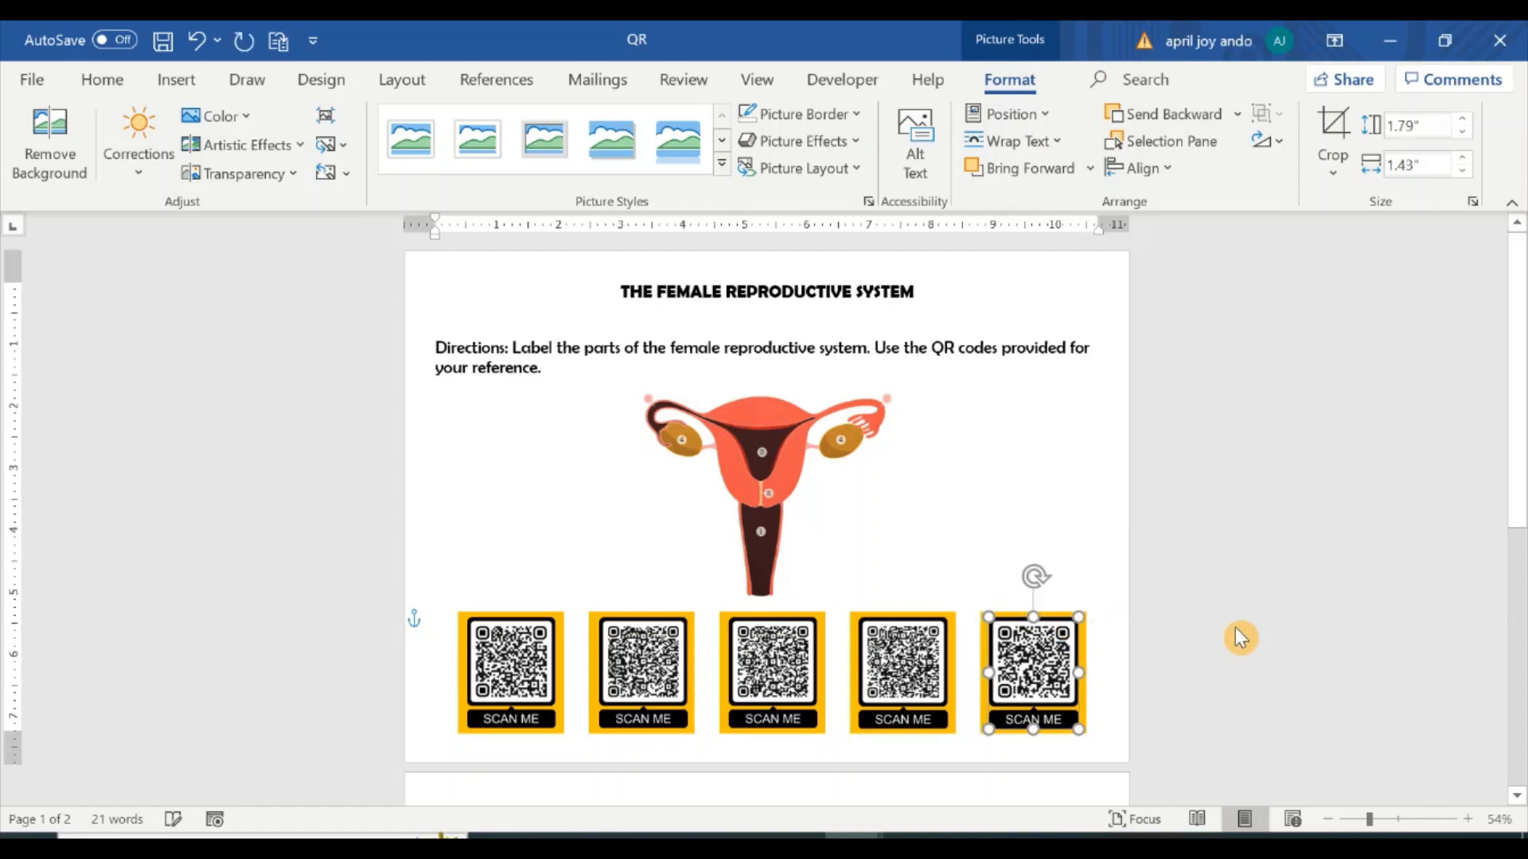
{"action": "left_click", "coordinate": [1200, 451]}
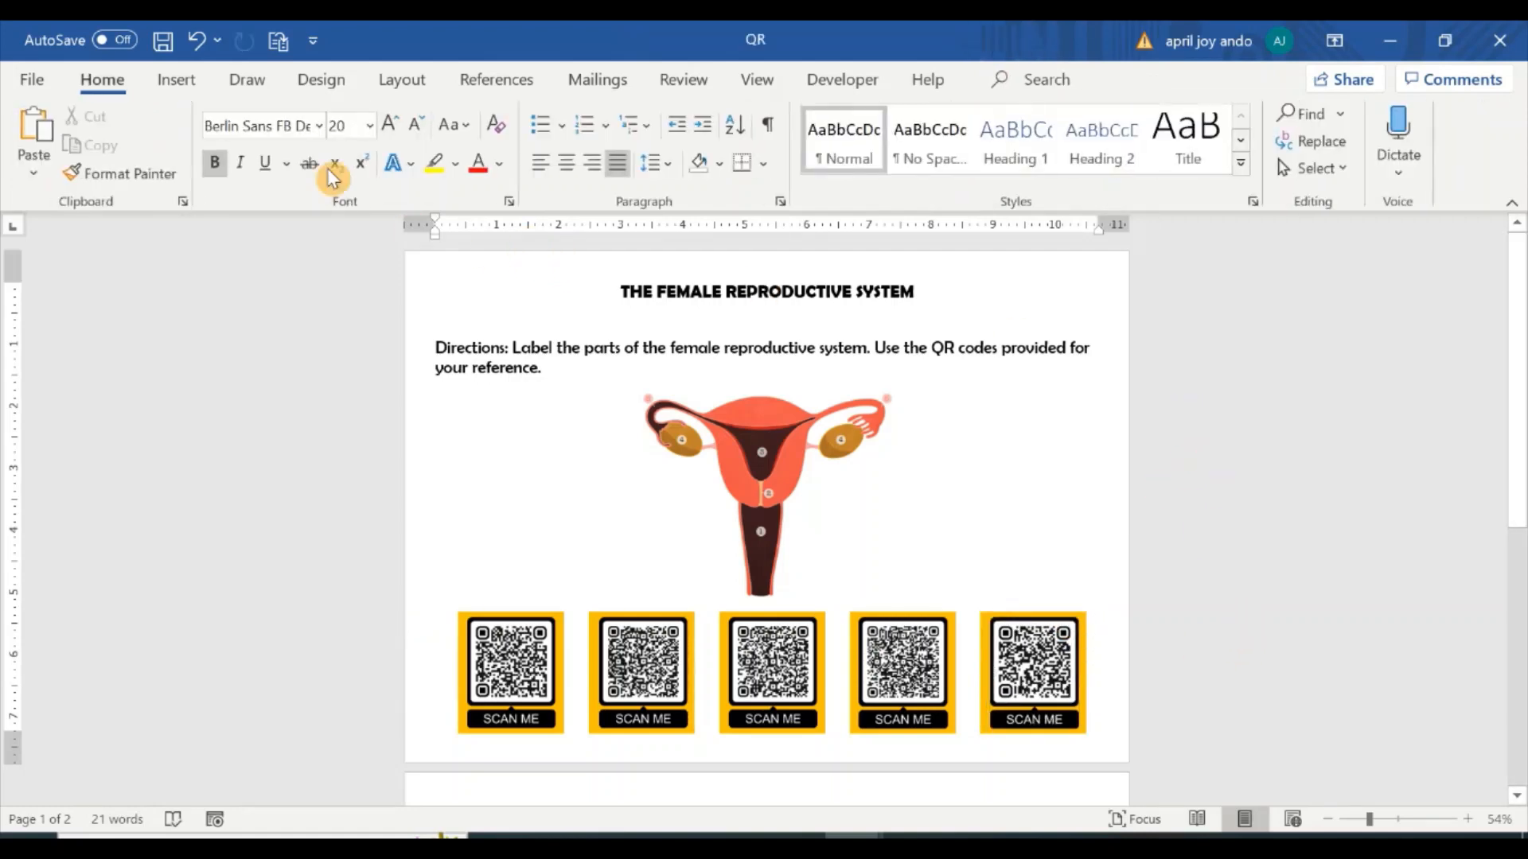
- Display the options for inserting objects into the worksheet
{"action": "left_click", "coordinate": [172, 82]}
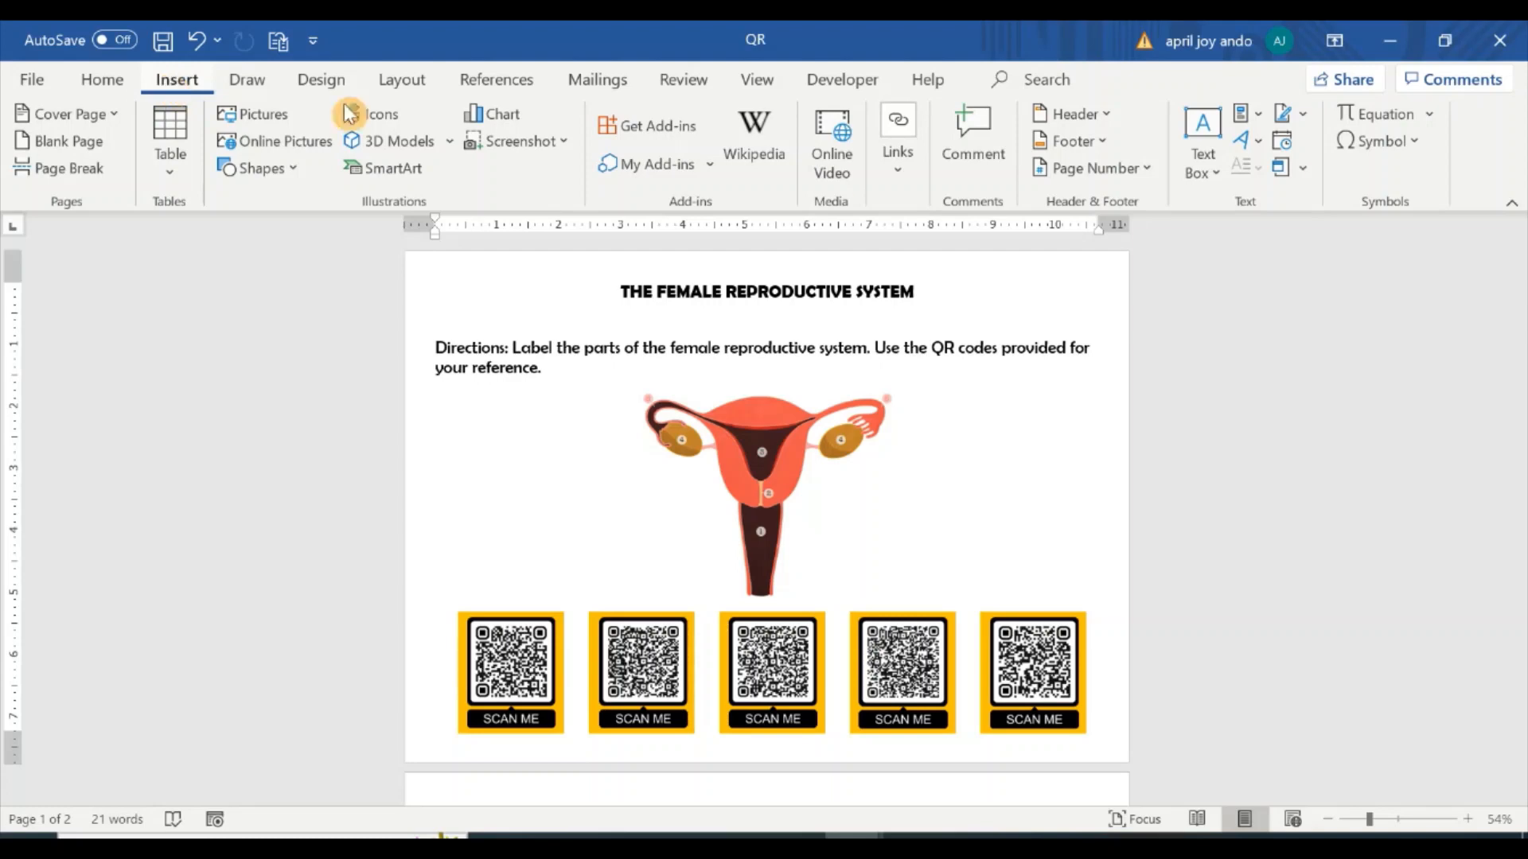